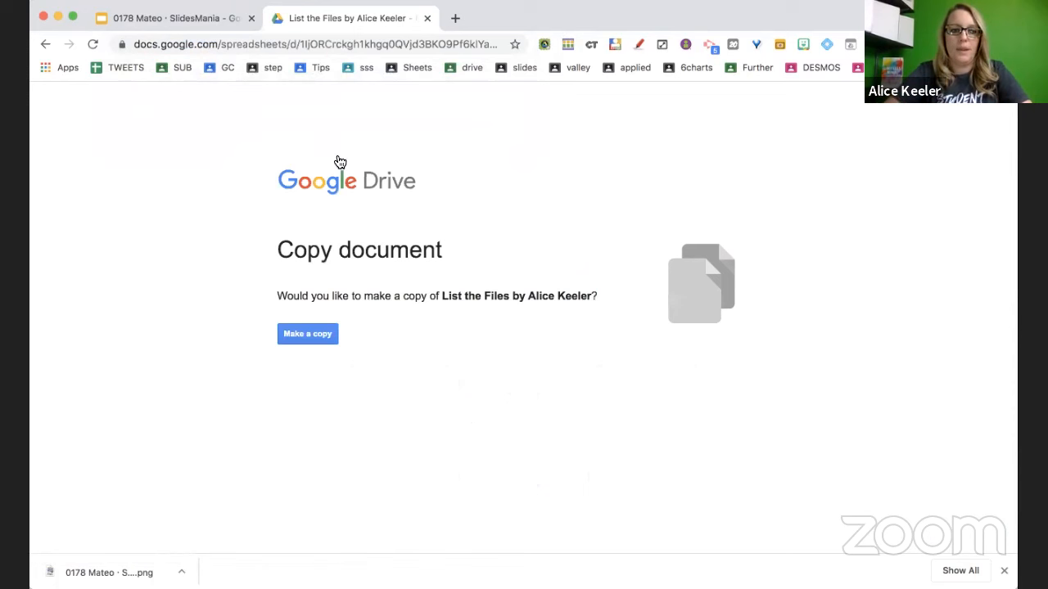
Make a copy of the List the Files spreadsheet and open its add-on sidebar, authorizing the attached script.
{"action": "left_click", "coordinate": [321, 336]}
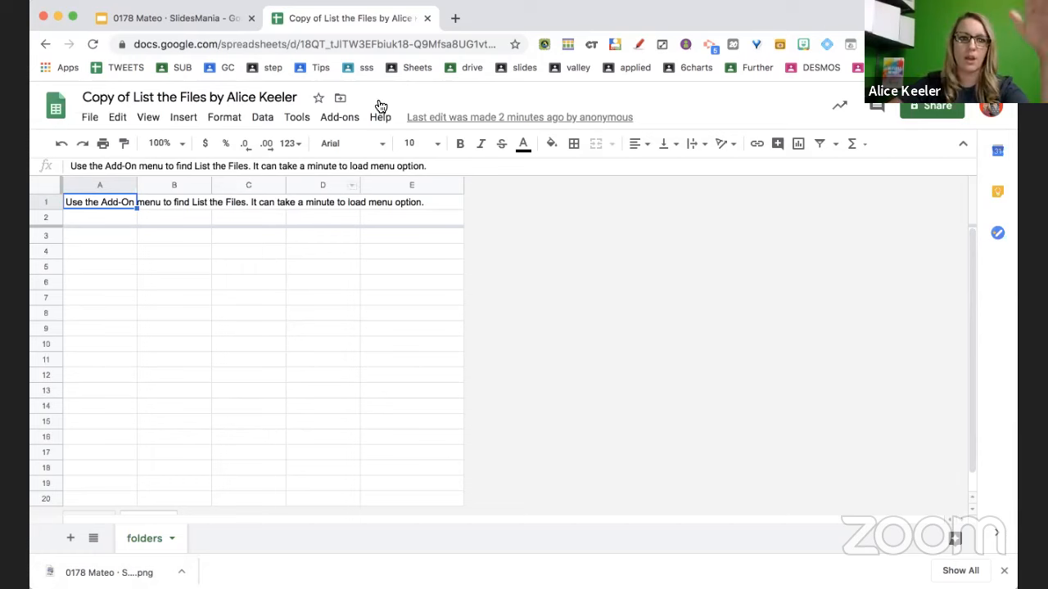
{"action": "left_click", "coordinate": [340, 119]}
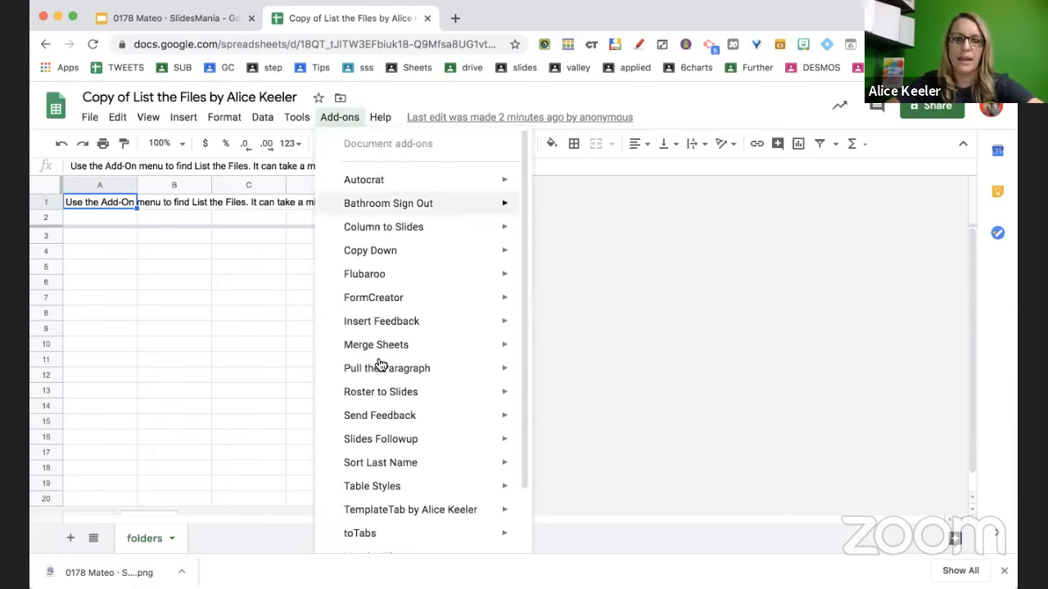
{"action": "scroll", "coordinate": [381, 362], "scroll_direction": "down", "scroll_amount": 2}
{"action": "mouse_move", "coordinate": [381, 365]}
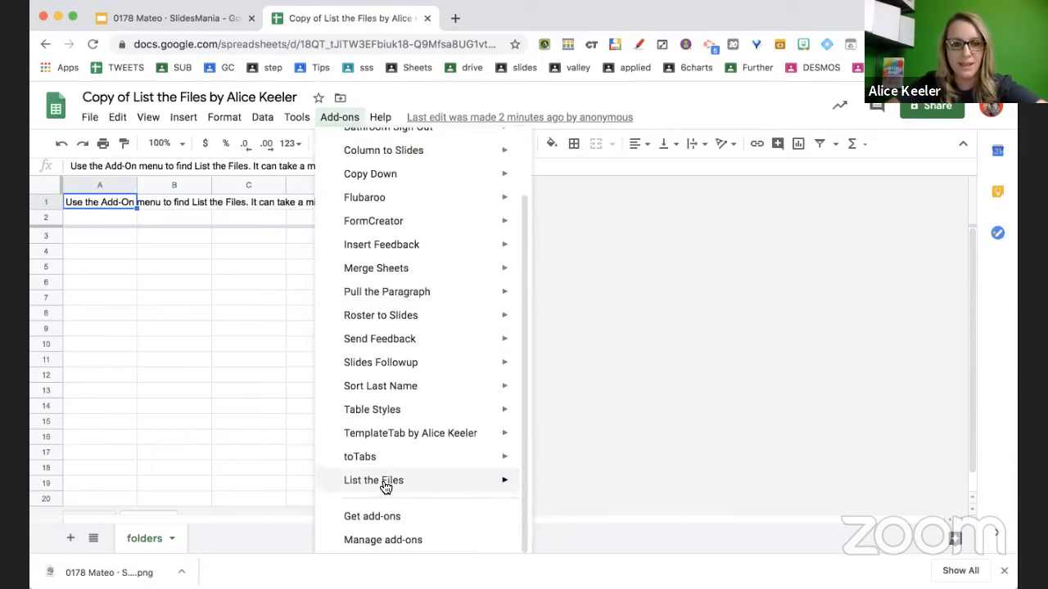
{"action": "mouse_move", "coordinate": [388, 486]}
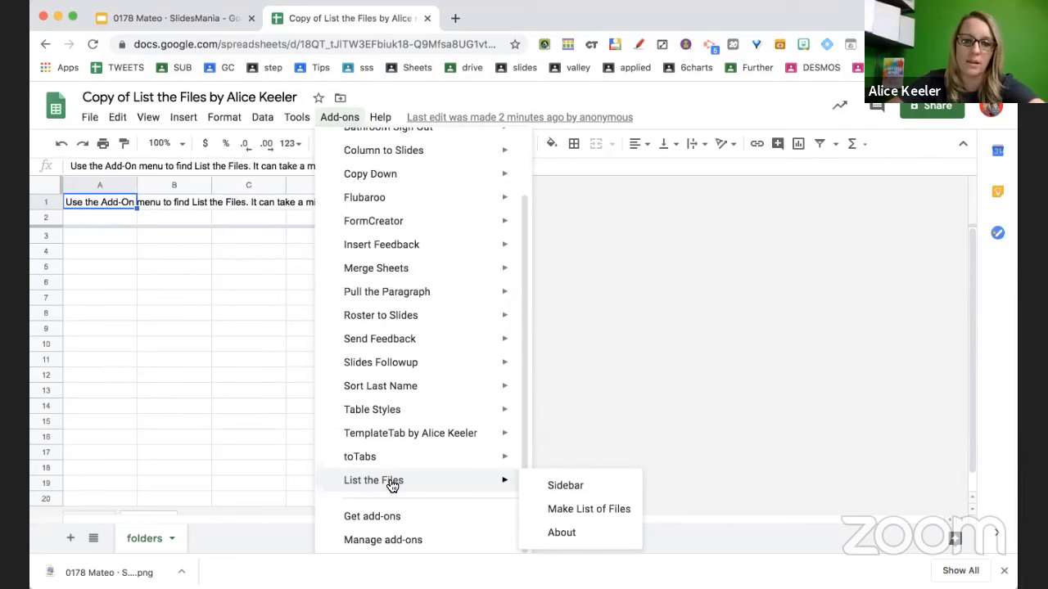
{"action": "left_click", "coordinate": [554, 489]}
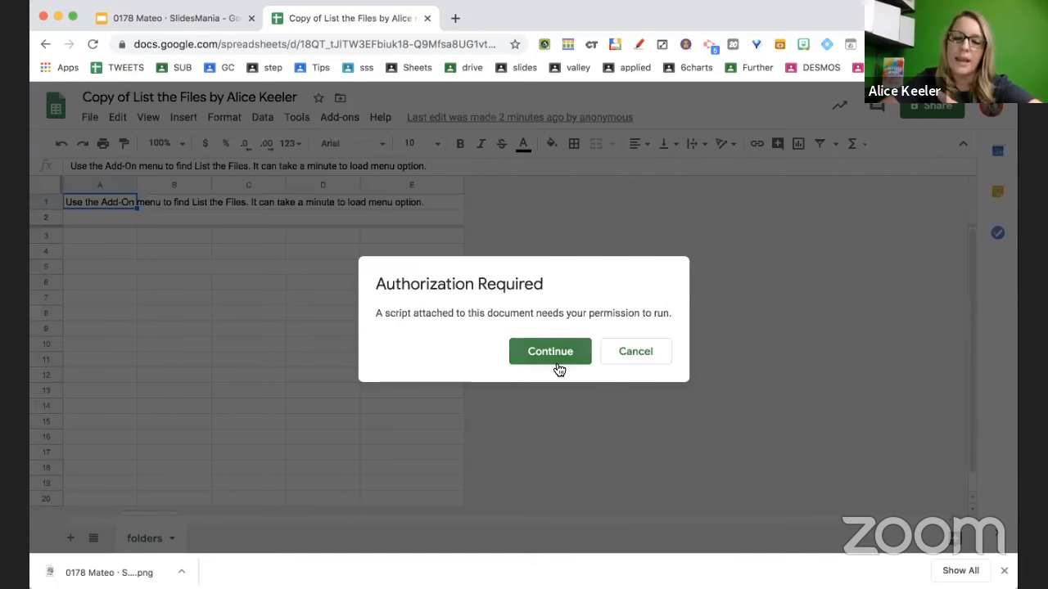
{"action": "left_click", "coordinate": [557, 367]}
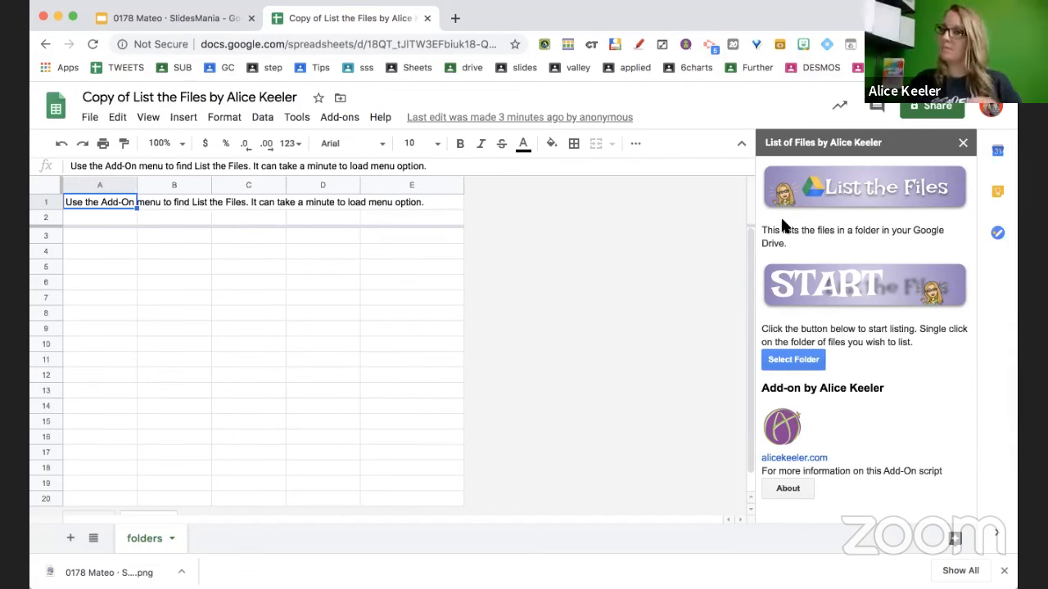
Start choosing a parent folder for the file listing and search the Drive folders for "templates".
{"action": "left_click", "coordinate": [804, 367]}
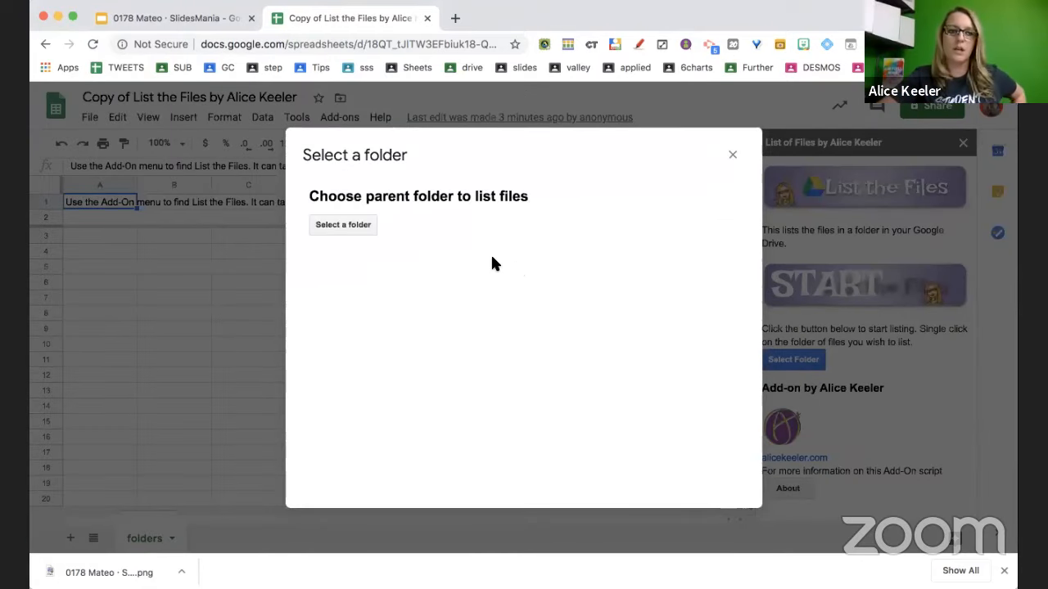
{"action": "left_click", "coordinate": [361, 226]}
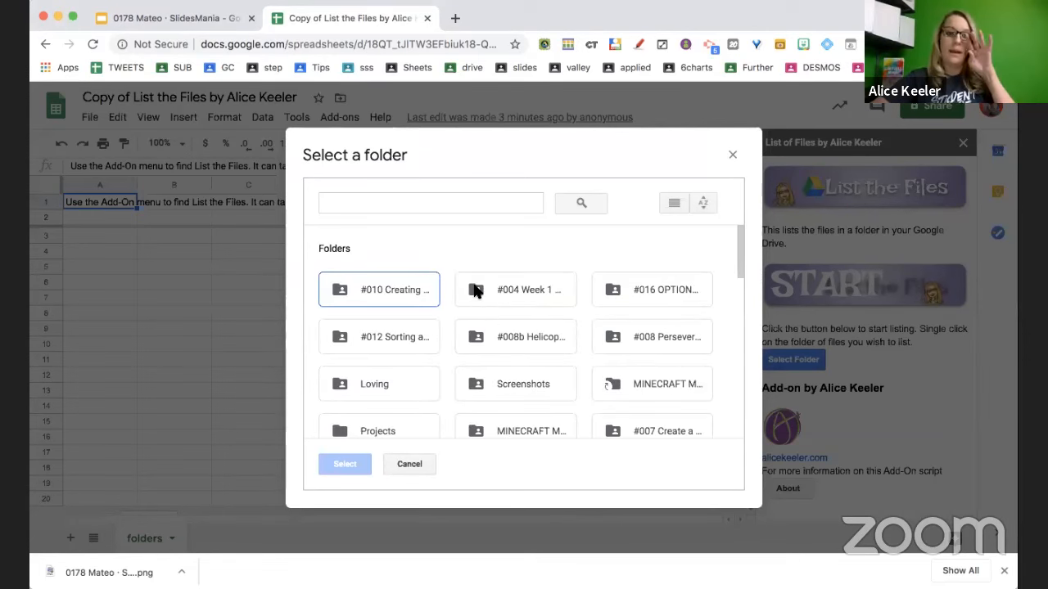
{"action": "left_click", "coordinate": [470, 205]}
{"action": "type", "text": "templates"}
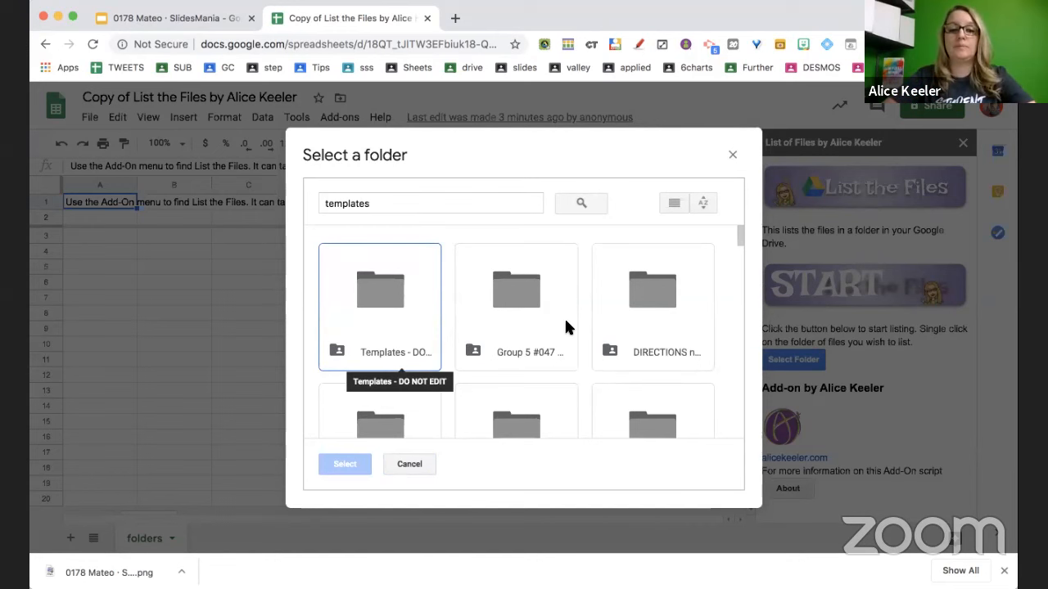
Select the shared folder named Templates as the parent folder to list, and reload the spreadsheet.
{"action": "scroll", "coordinate": [564, 328], "scroll_direction": "down", "scroll_amount": 2}
{"action": "scroll", "coordinate": [564, 317], "scroll_direction": "down", "scroll_amount": 1}
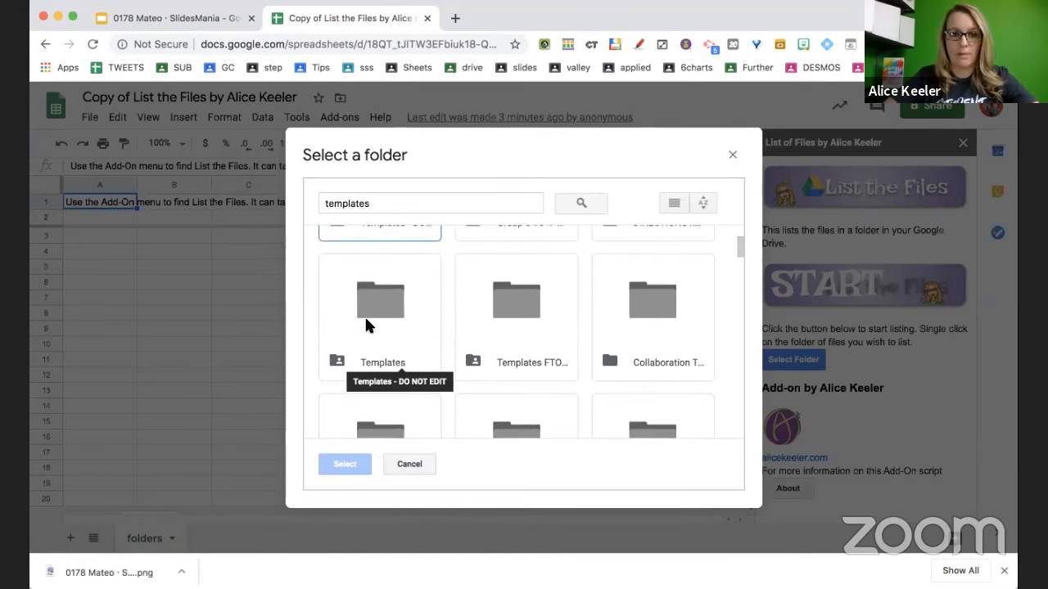
{"action": "left_click", "coordinate": [365, 315]}
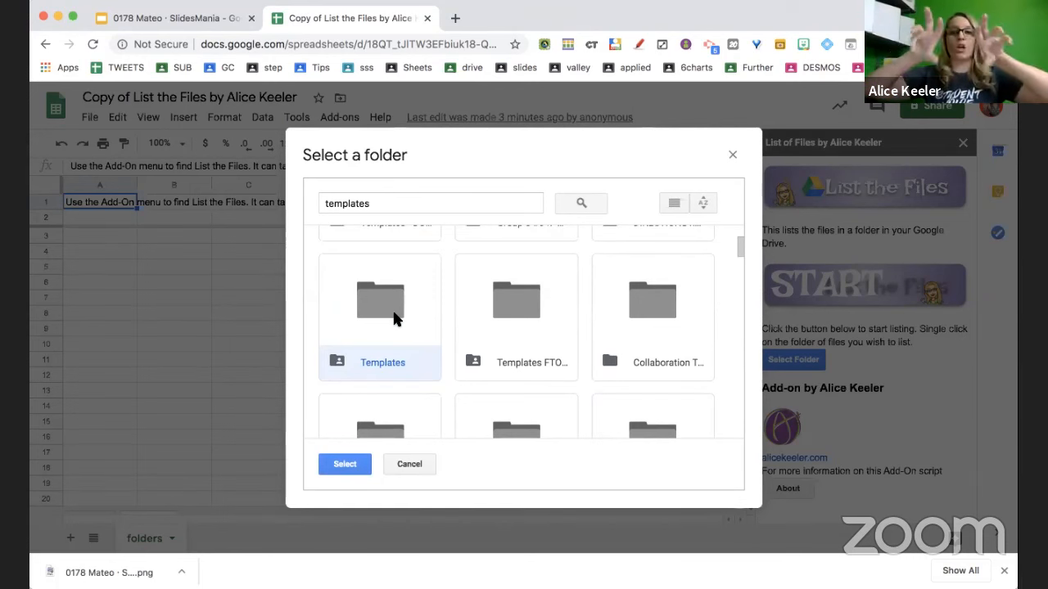
{"action": "left_click", "coordinate": [401, 201]}
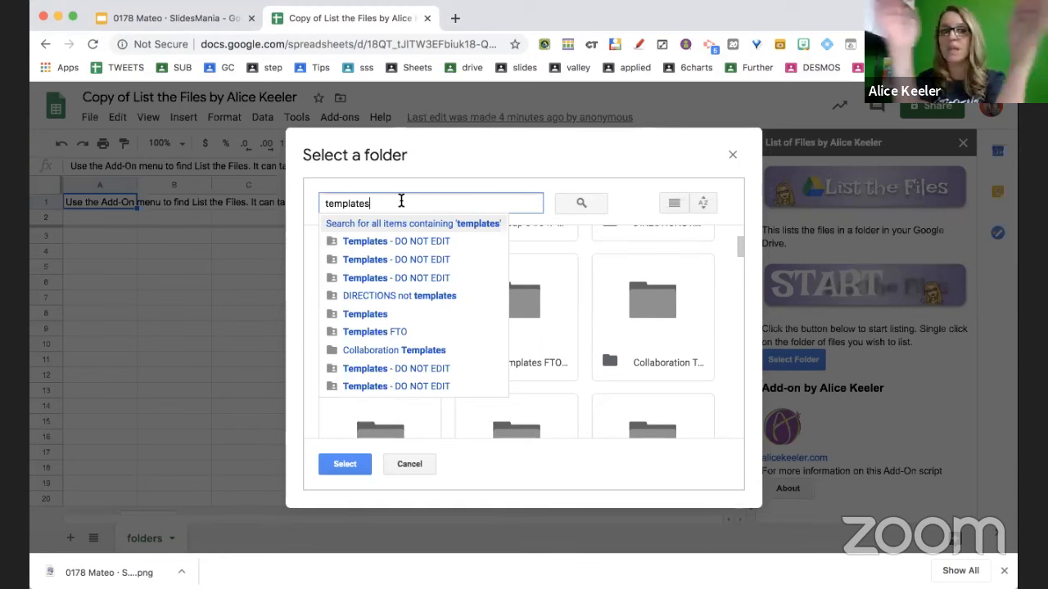
{"action": "key", "text": "Return"}
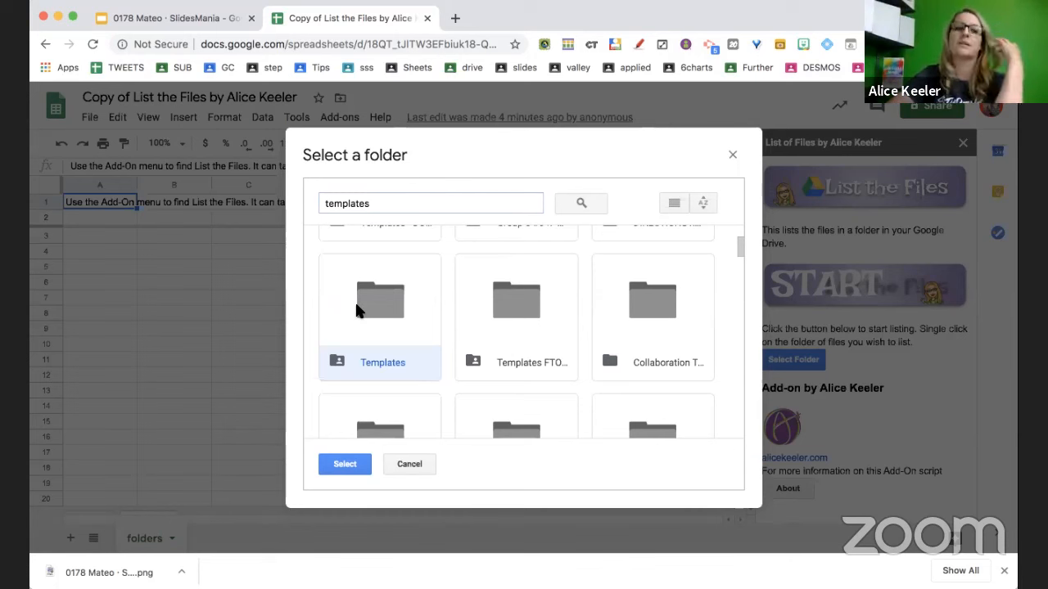
{"action": "left_click", "coordinate": [340, 465]}
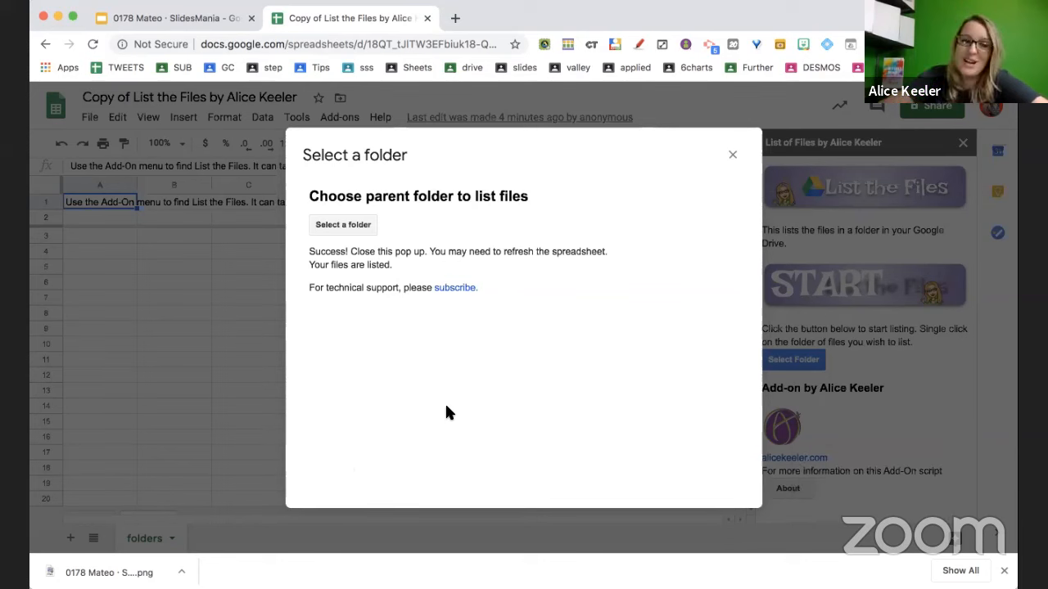
{"action": "left_click", "coordinate": [734, 156]}
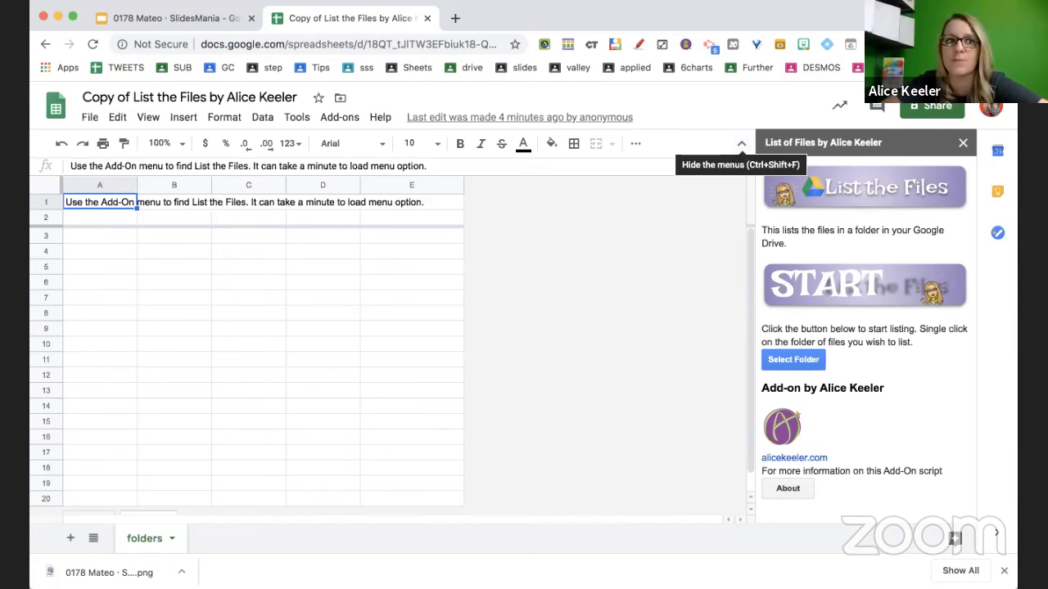
{"action": "left_click", "coordinate": [92, 48]}
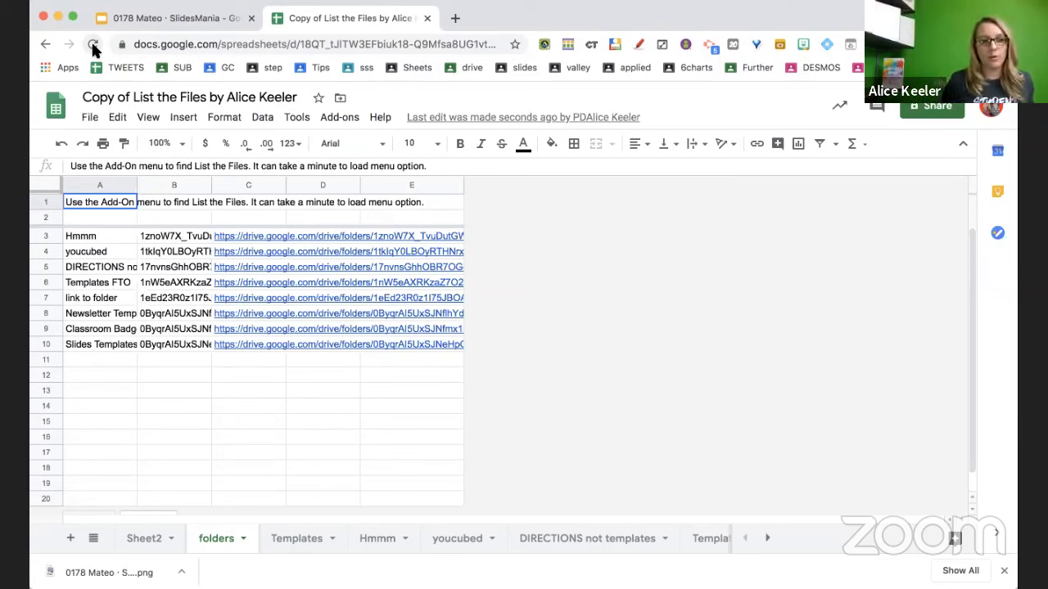
Review the folder IDs in B3:B10 of the folders sheet and the full file list on the Templates sheet.
{"action": "left_click", "coordinate": [183, 240]}
{"action": "left_click", "coordinate": [188, 340], "text": "shift"}
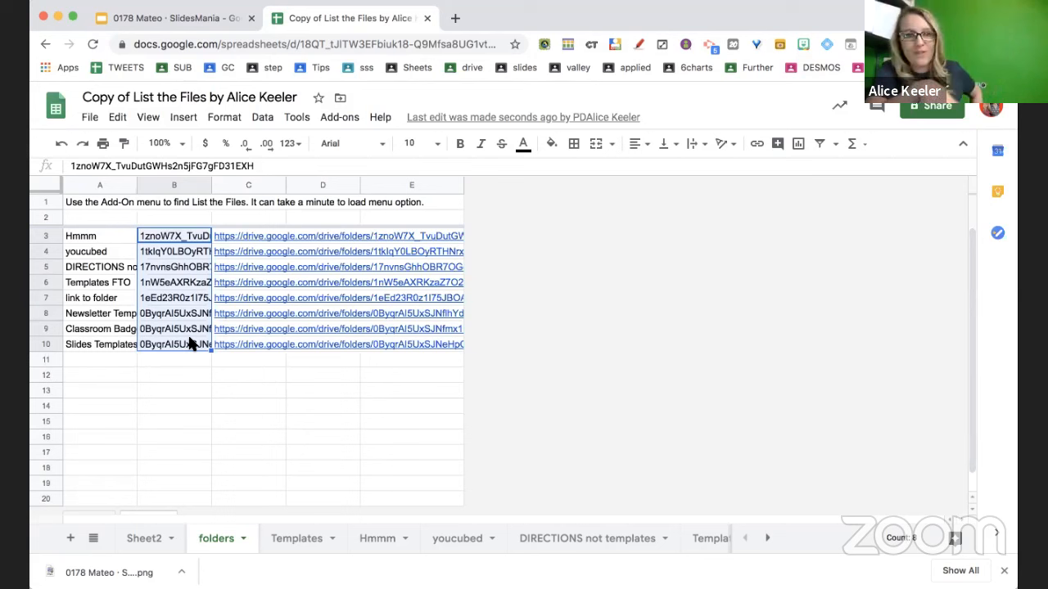
{"action": "left_click", "coordinate": [307, 544]}
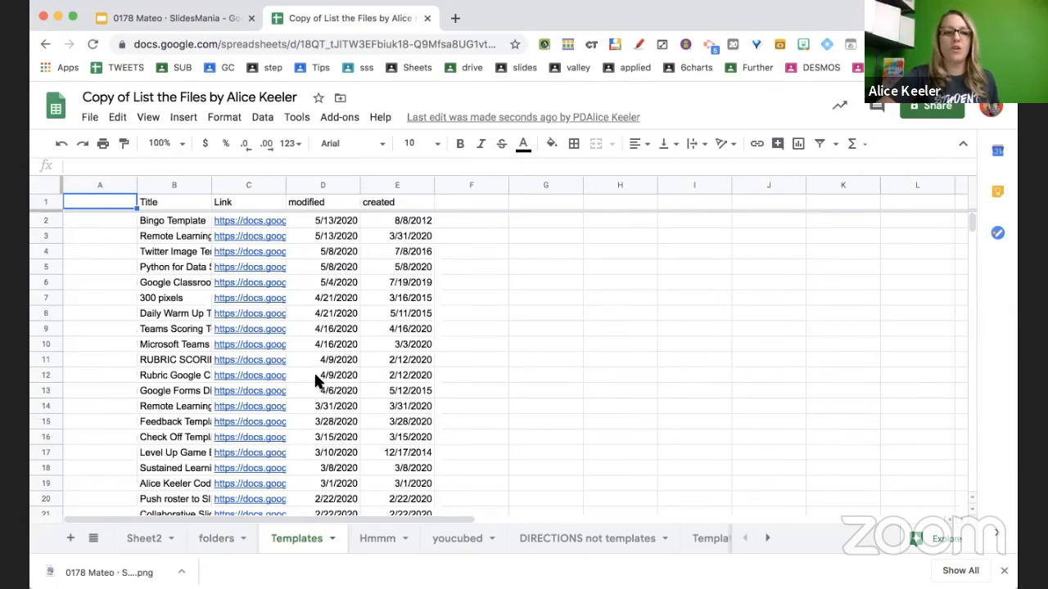
{"action": "scroll", "coordinate": [316, 379], "scroll_direction": "down", "scroll_amount": 10}
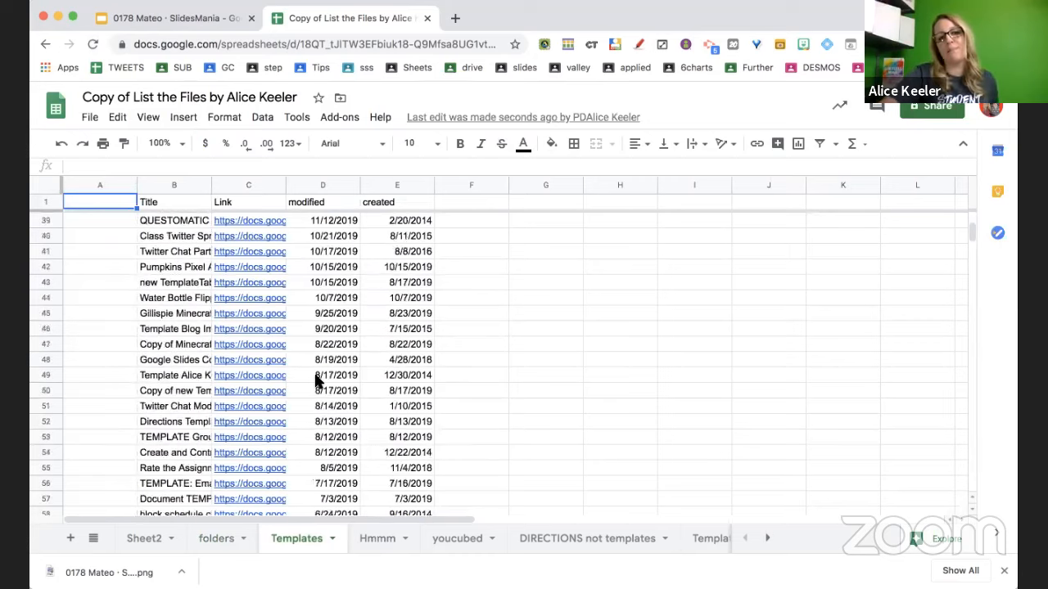
{"action": "scroll", "coordinate": [318, 380], "scroll_direction": "down", "scroll_amount": 15}
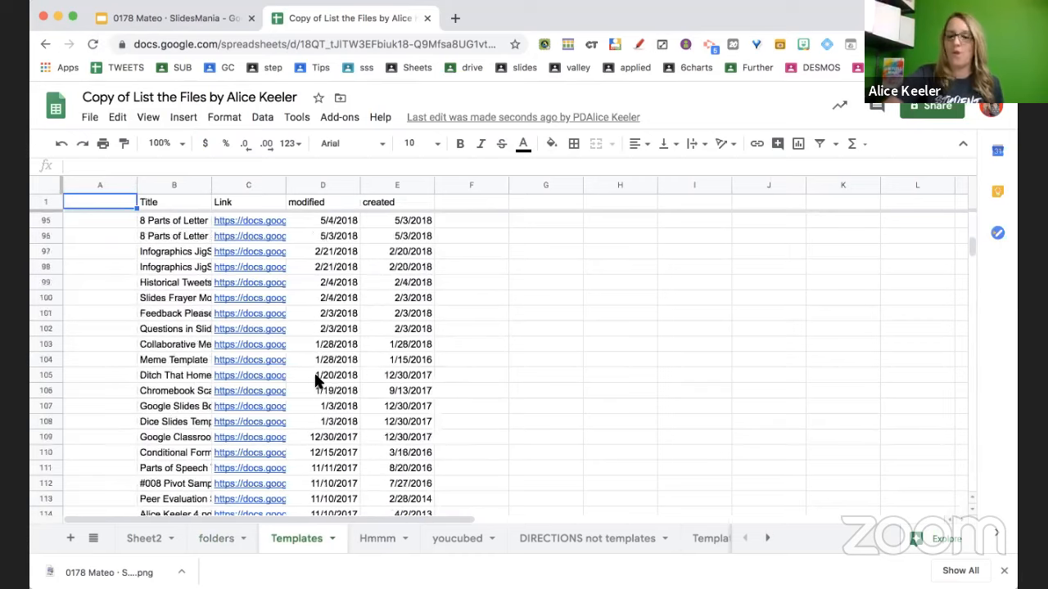
{"action": "scroll", "coordinate": [315, 378], "scroll_direction": "down", "scroll_amount": 20}
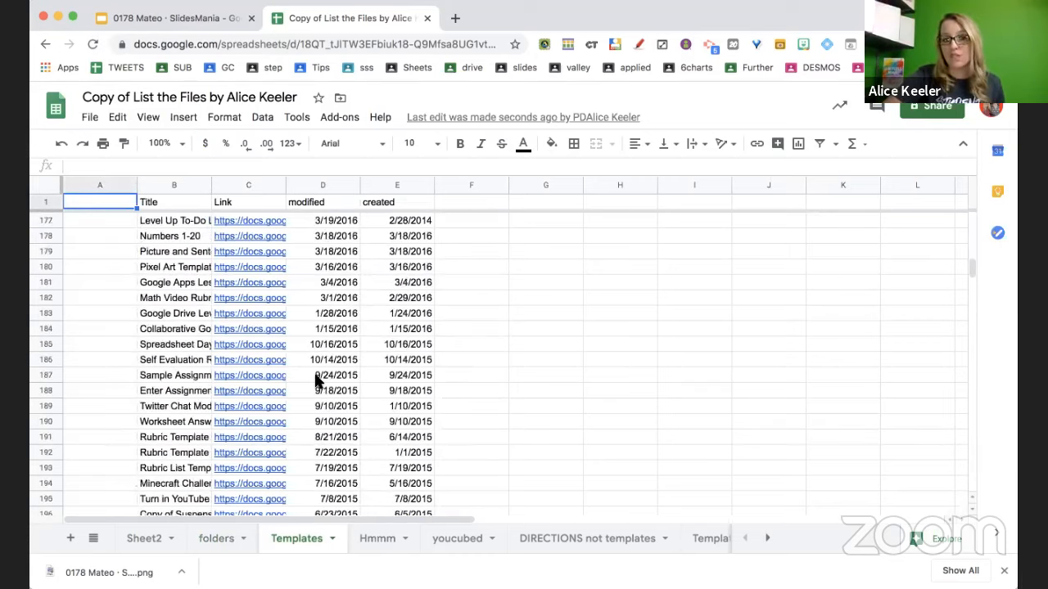
{"action": "scroll", "coordinate": [318, 381], "scroll_direction": "down", "scroll_amount": 20}
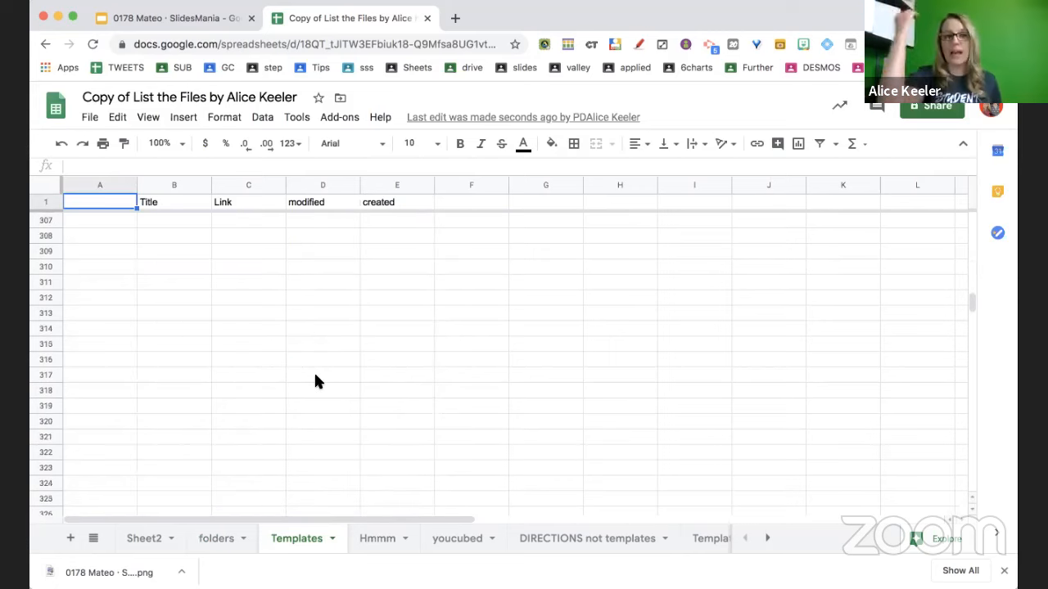
{"action": "scroll", "coordinate": [316, 378], "scroll_direction": "up", "scroll_amount": 20}
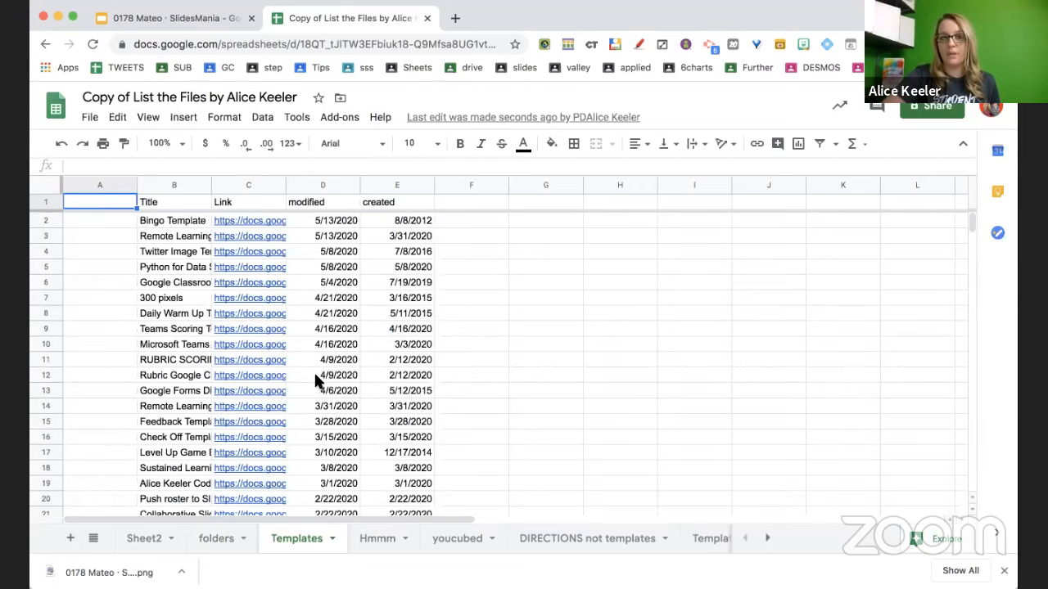
Show the options for copying the Templates sheet to a new or existing spreadsheet.
{"action": "left_click", "coordinate": [332, 544]}
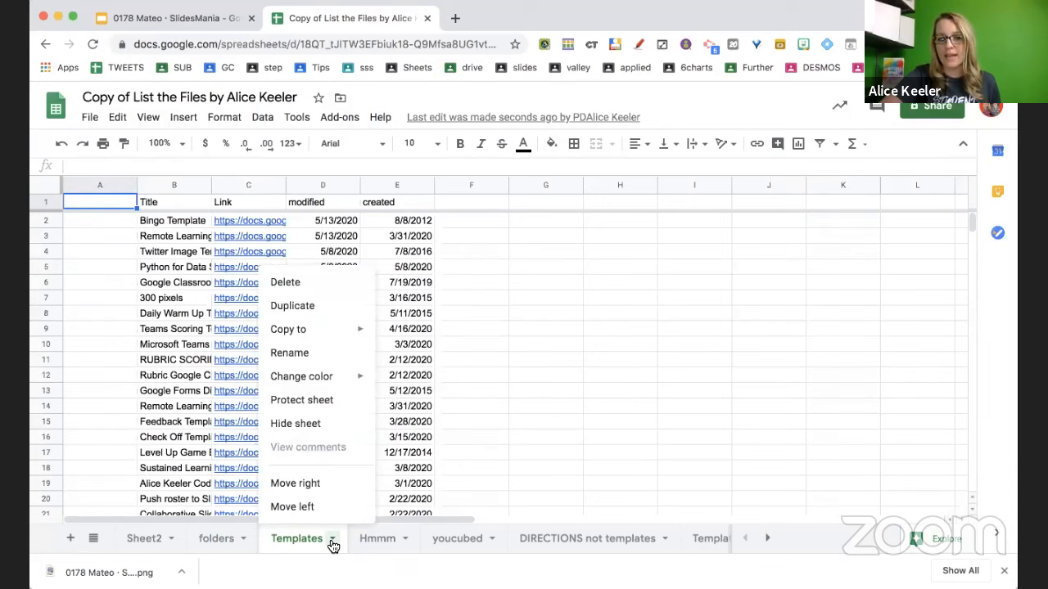
{"action": "mouse_move", "coordinate": [347, 332]}
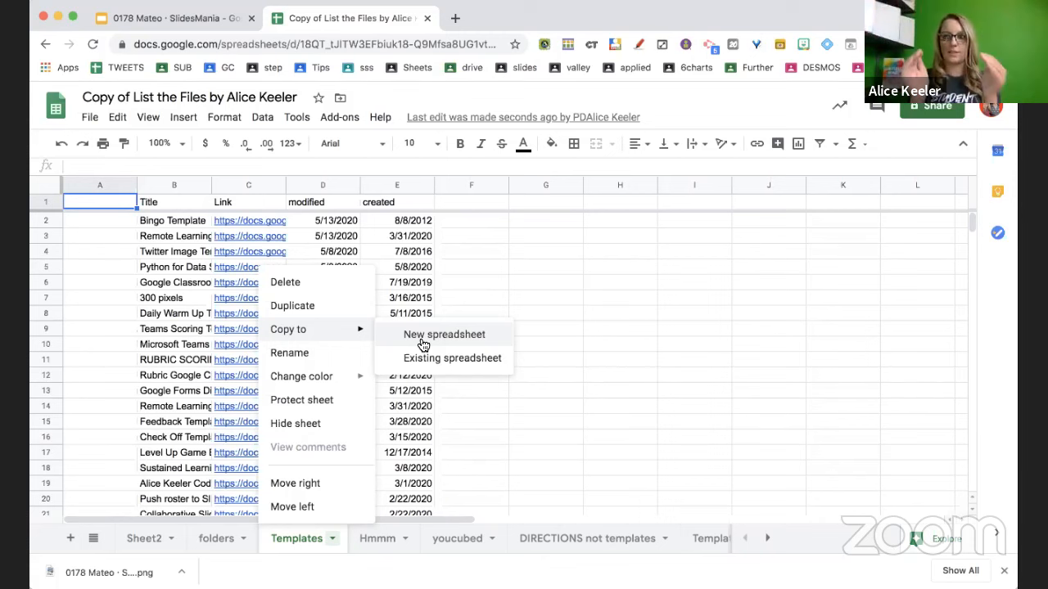
{"action": "left_click", "coordinate": [616, 316]}
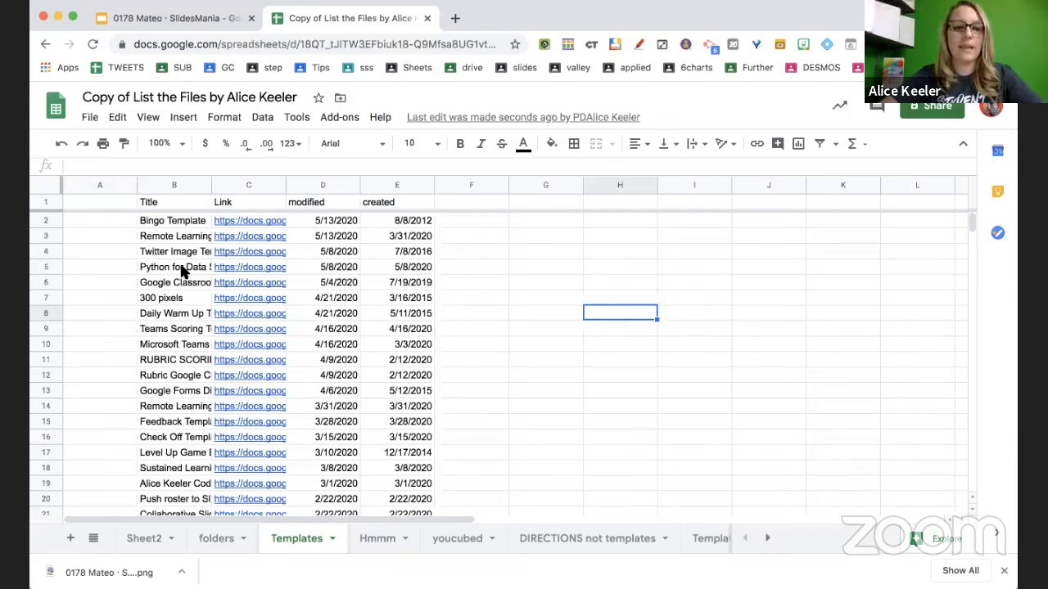
Examine the title, link, modified date and created date entries in the Templates sheet's first rows.
{"action": "left_click", "coordinate": [188, 232]}
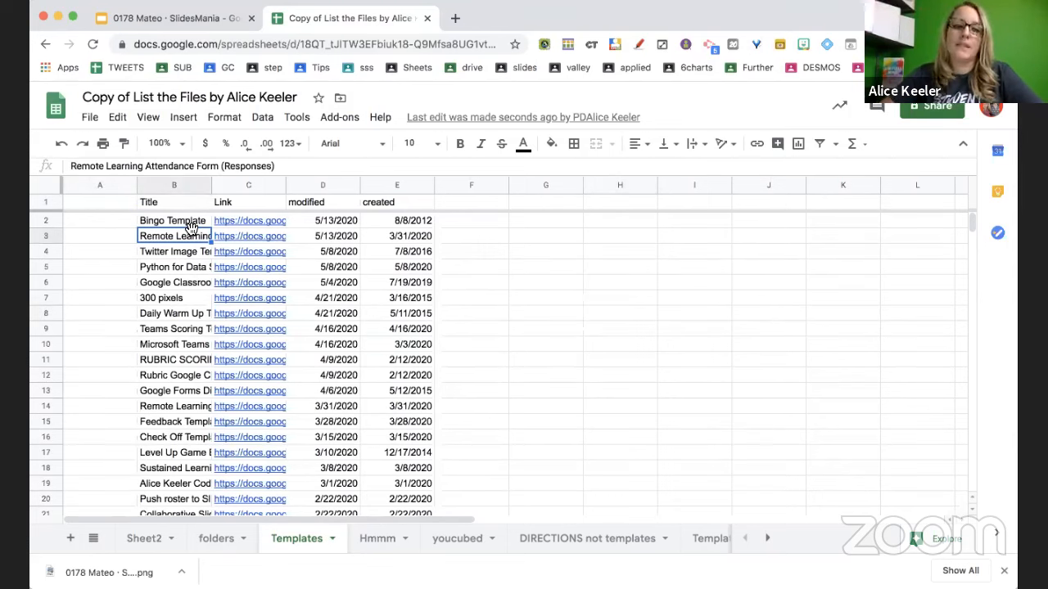
{"action": "left_click", "coordinate": [274, 251]}
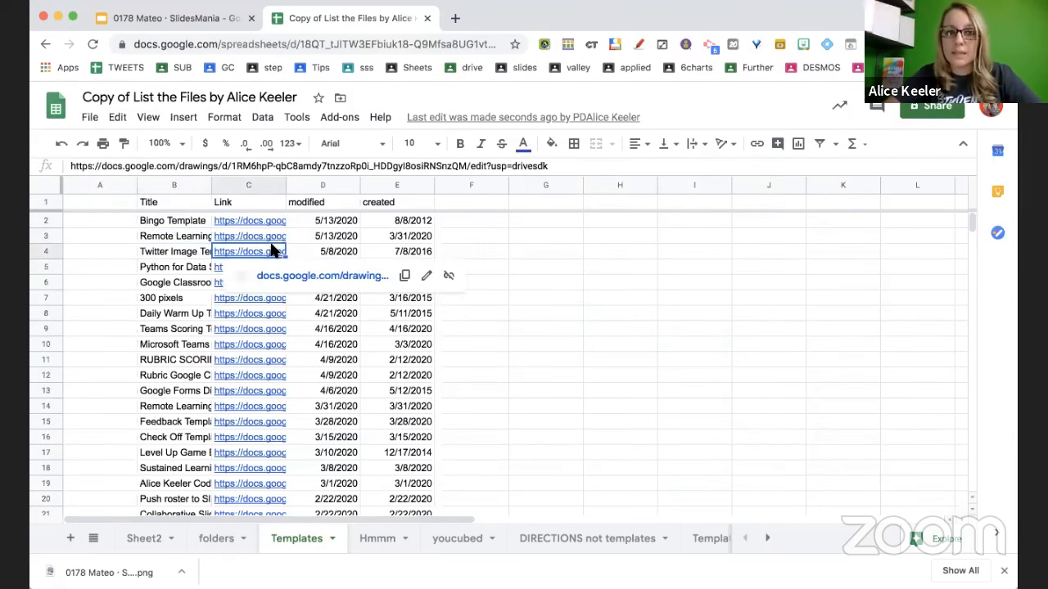
{"action": "left_click", "coordinate": [329, 238]}
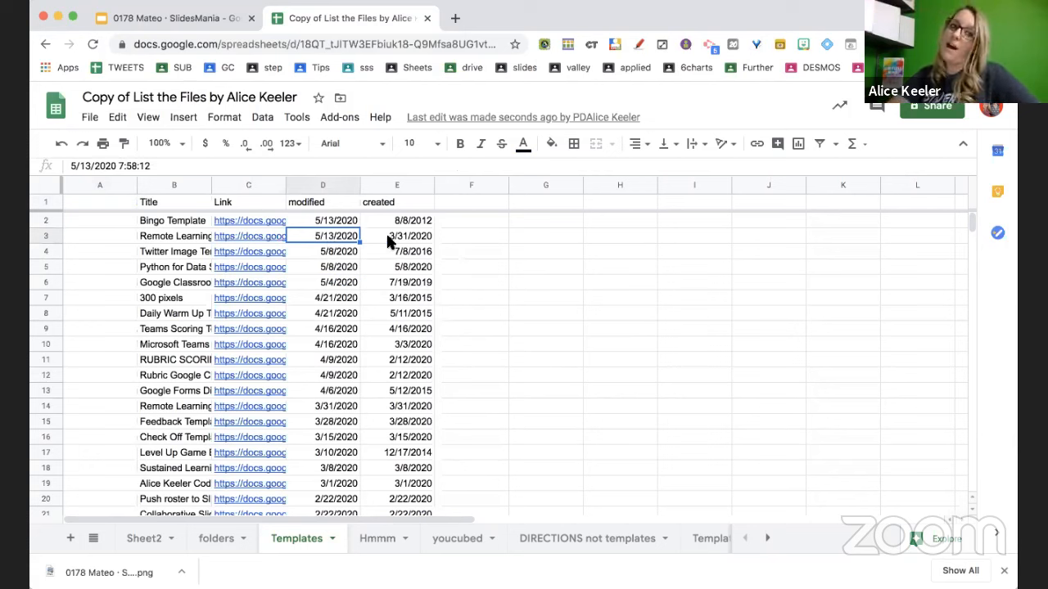
{"action": "left_click", "coordinate": [386, 231]}
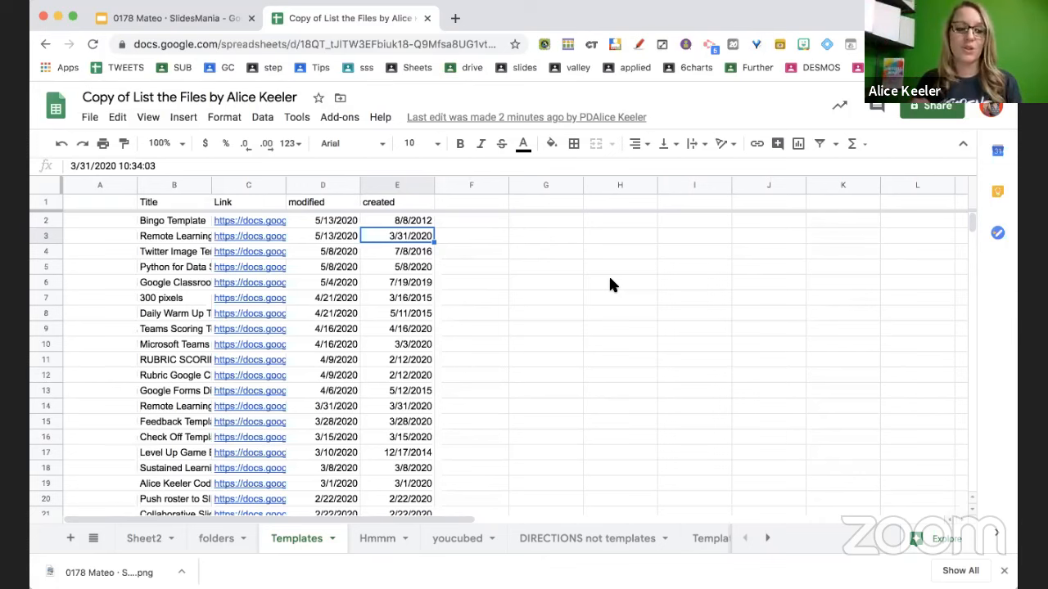
Try the file checkboxes in rows 3 and 4 of the Hmmm sheet and clear them again.
{"action": "left_click", "coordinate": [379, 544]}
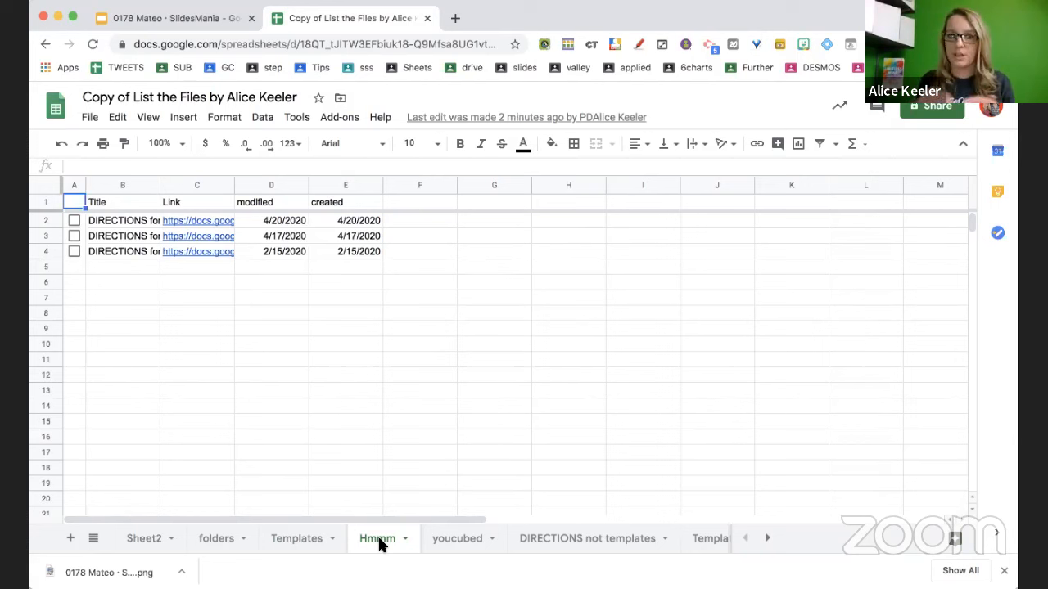
{"action": "left_click", "coordinate": [70, 236]}
{"action": "left_click", "coordinate": [74, 254]}
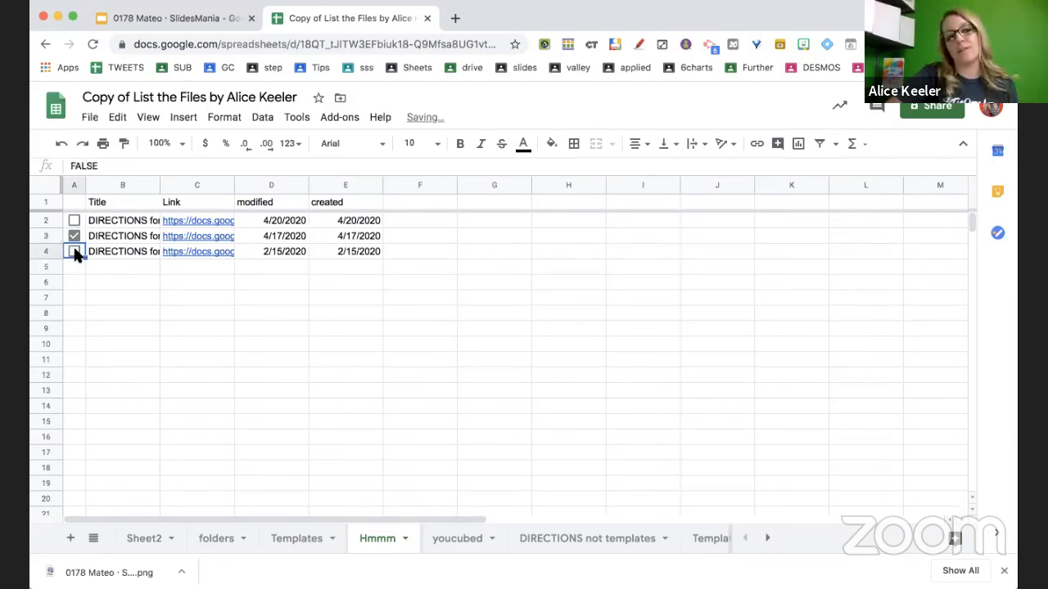
{"action": "left_click", "coordinate": [75, 237]}
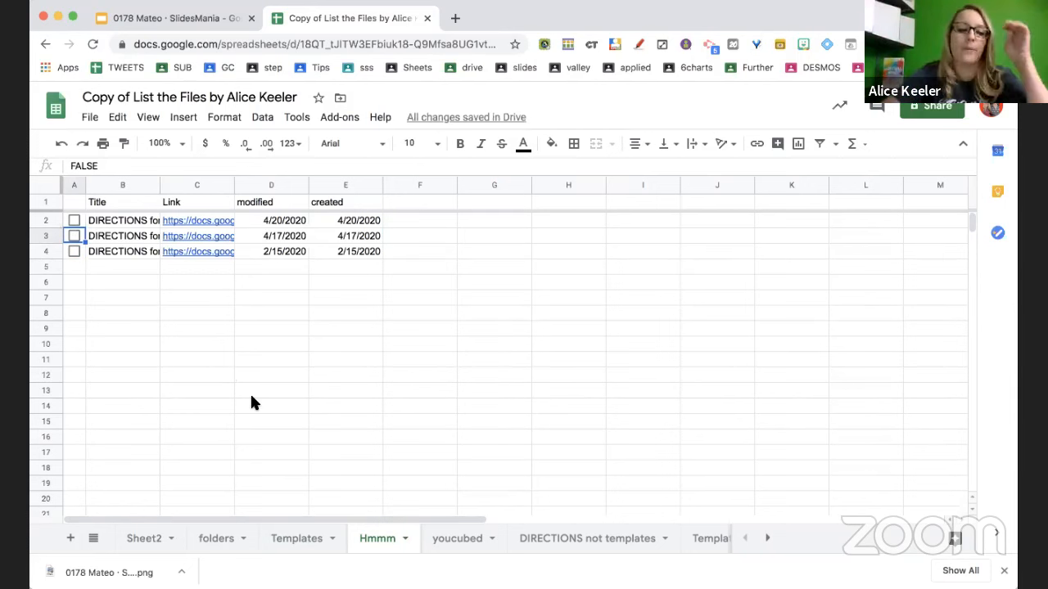
View the file lists on the youcubed and DIRECTIONS not templates sheets.
{"action": "left_click", "coordinate": [455, 545]}
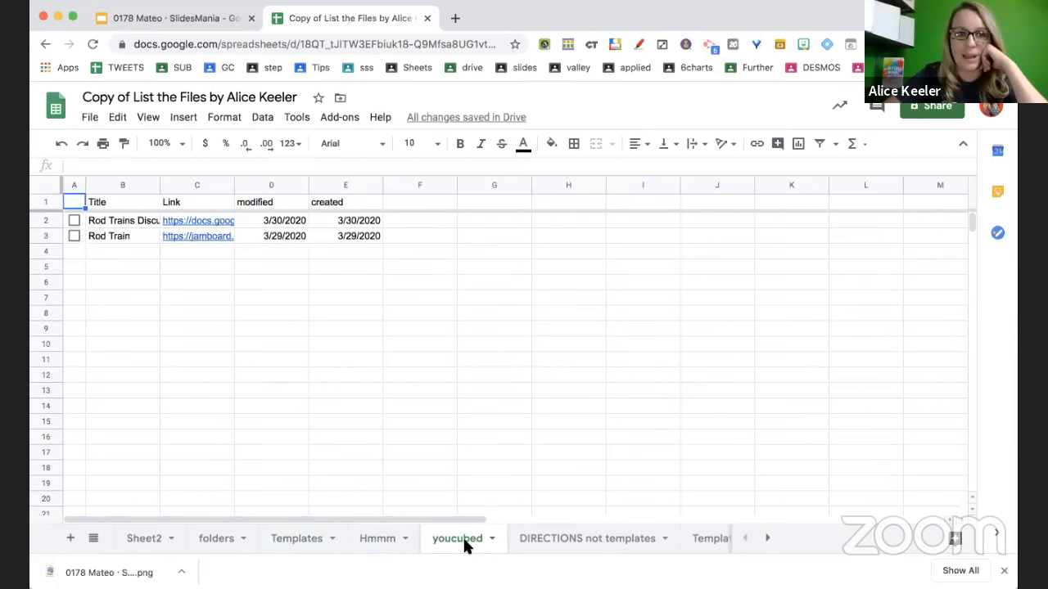
{"action": "left_click", "coordinate": [563, 543]}
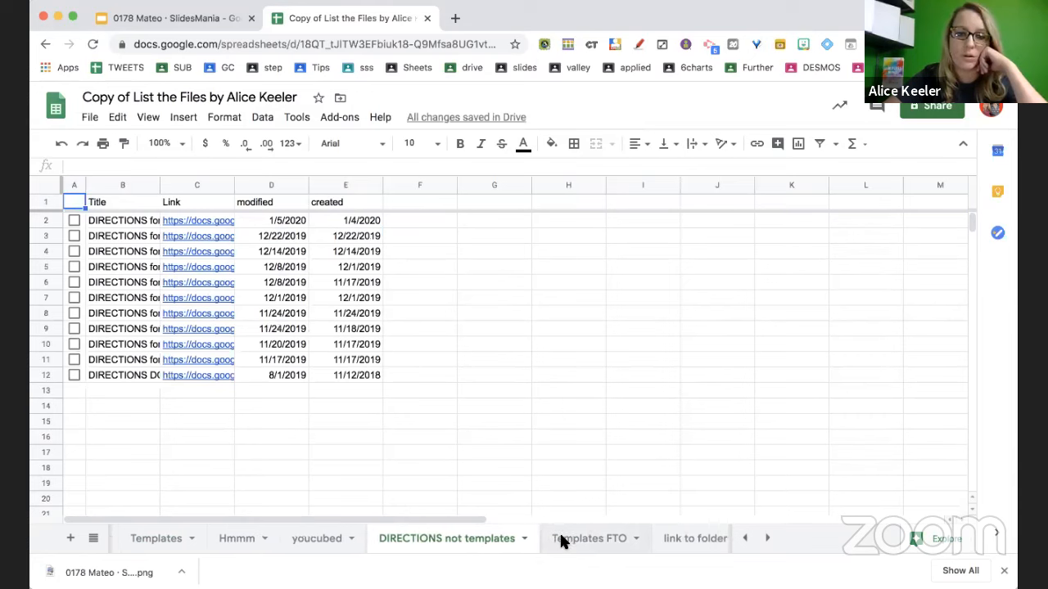
View the file lists on the Templates FTO, link to folder and Newsletter Templates sheets, and return to the slide showing alicekeeler.com/listthefiles.
{"action": "left_click", "coordinate": [560, 539]}
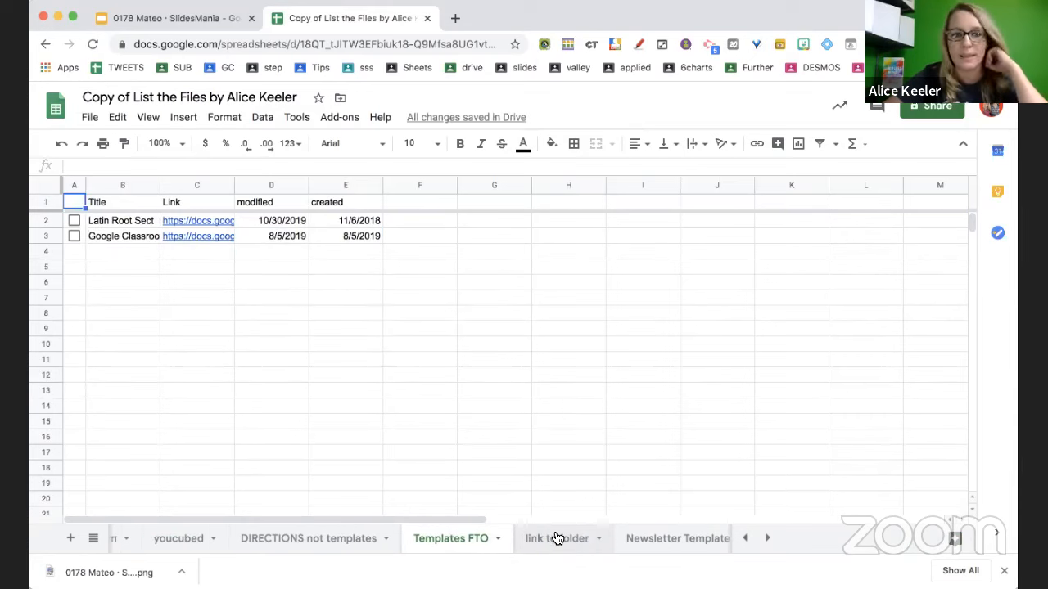
{"action": "left_click", "coordinate": [556, 538]}
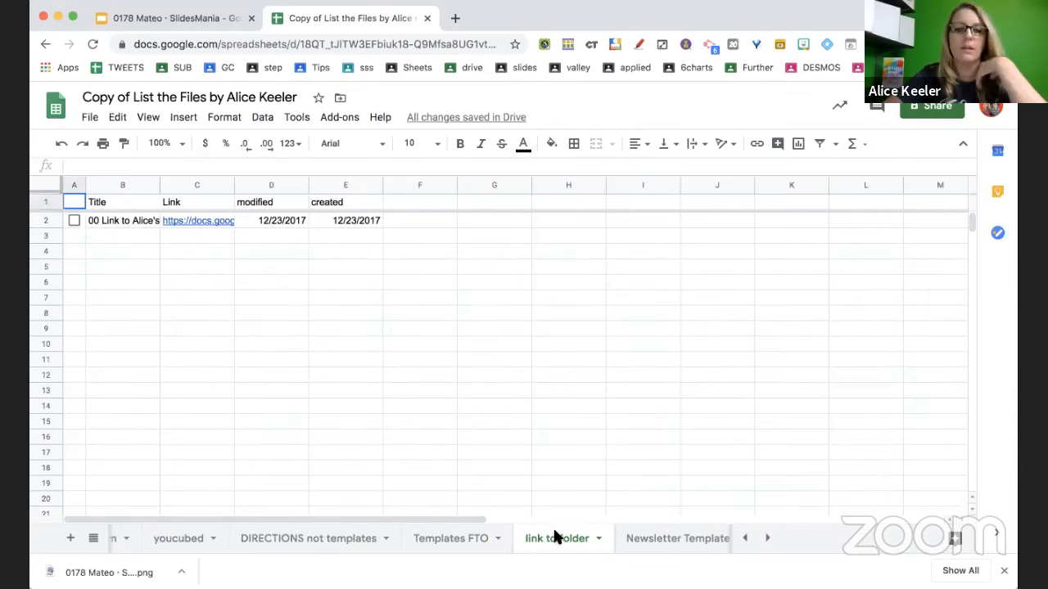
{"action": "left_click", "coordinate": [662, 544]}
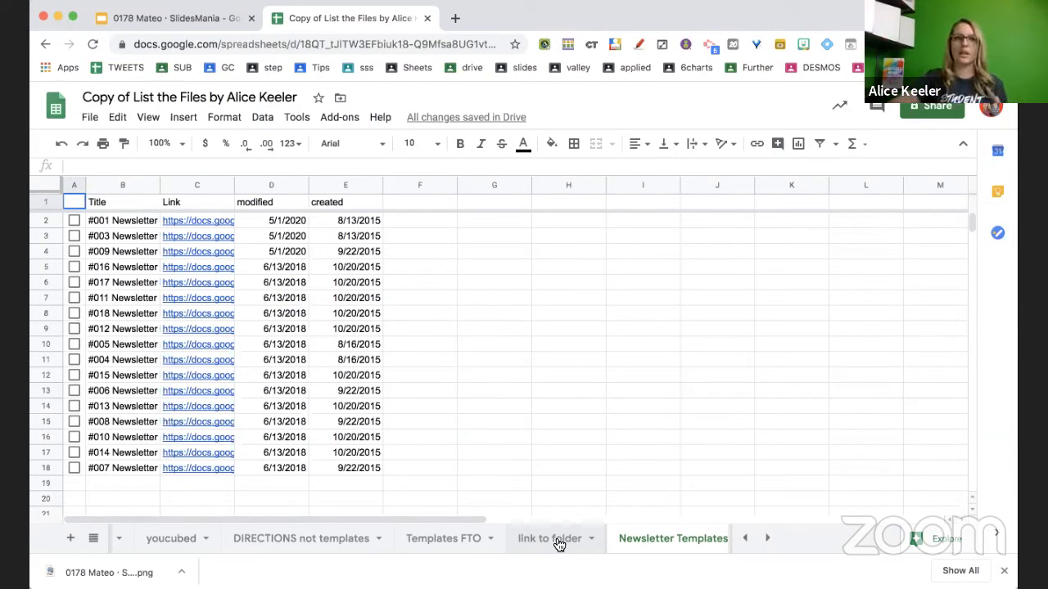
{"action": "left_click", "coordinate": [195, 21]}
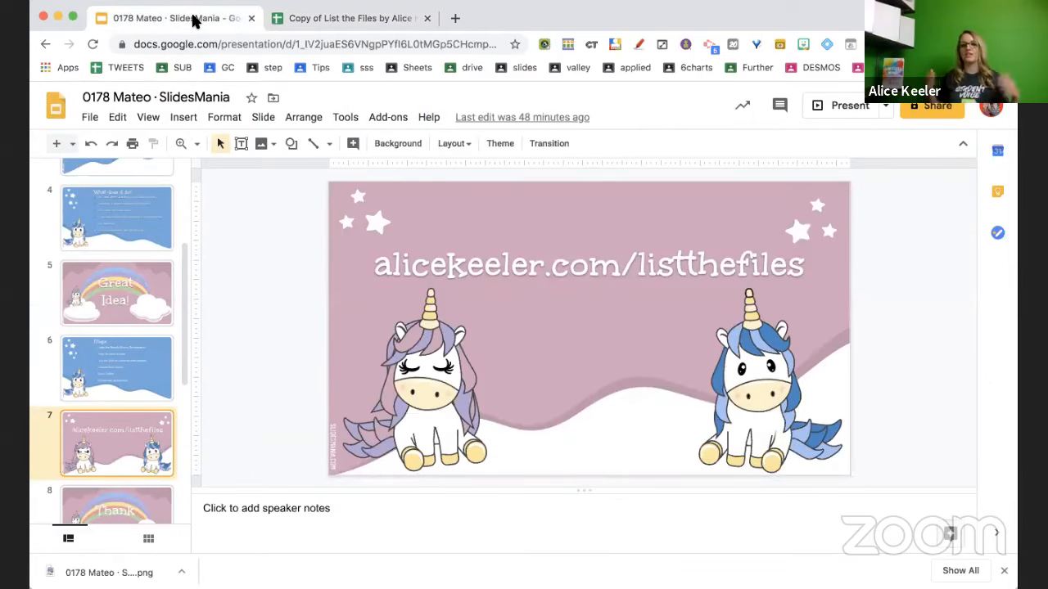
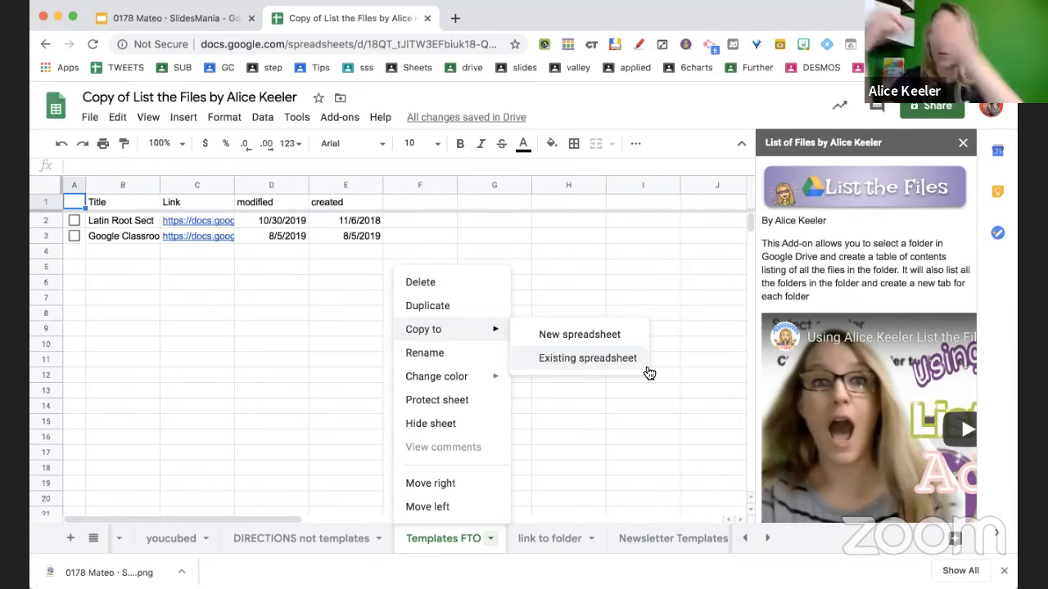
Browse the Templates sheet's file list and show the options for copying the sheet to another spreadsheet.
{"action": "scroll", "coordinate": [278, 528], "scroll_direction": "left", "scroll_amount": 5}
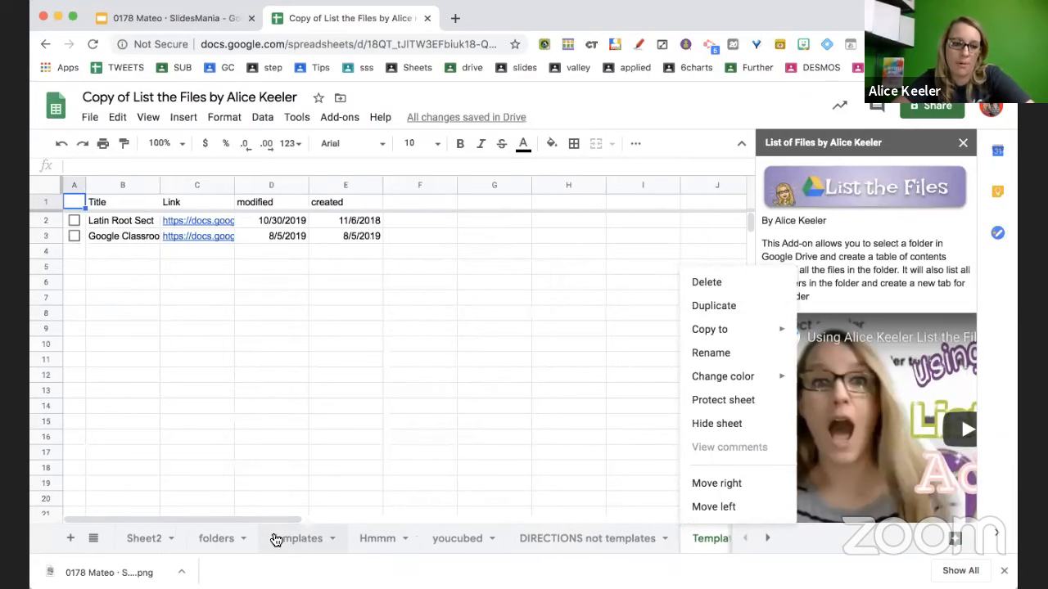
{"action": "left_click", "coordinate": [297, 541]}
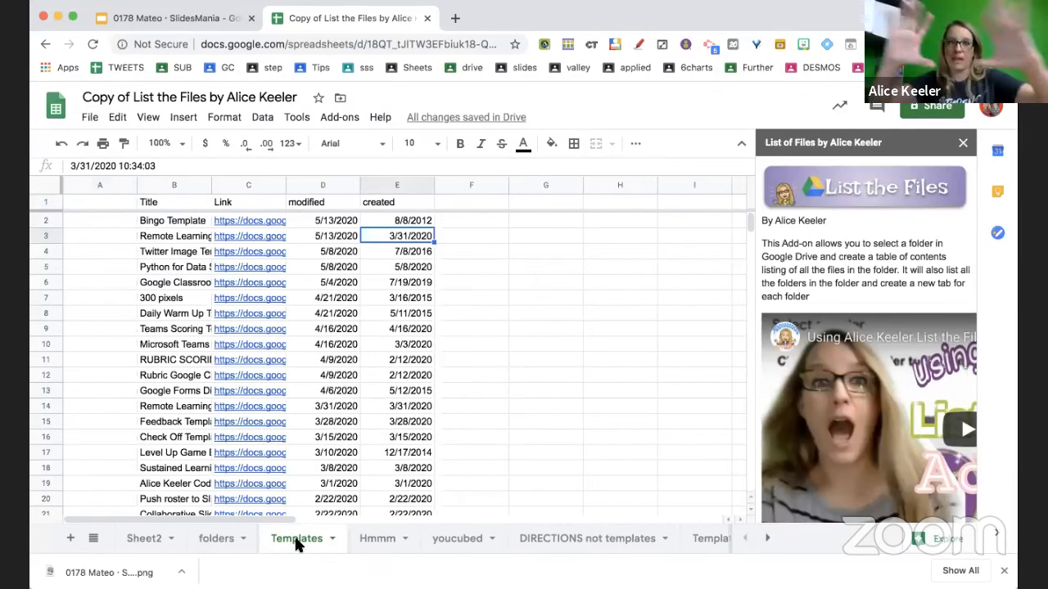
{"action": "scroll", "coordinate": [376, 434], "scroll_direction": "down", "scroll_amount": 1}
{"action": "scroll", "coordinate": [377, 434], "scroll_direction": "down", "scroll_amount": 15}
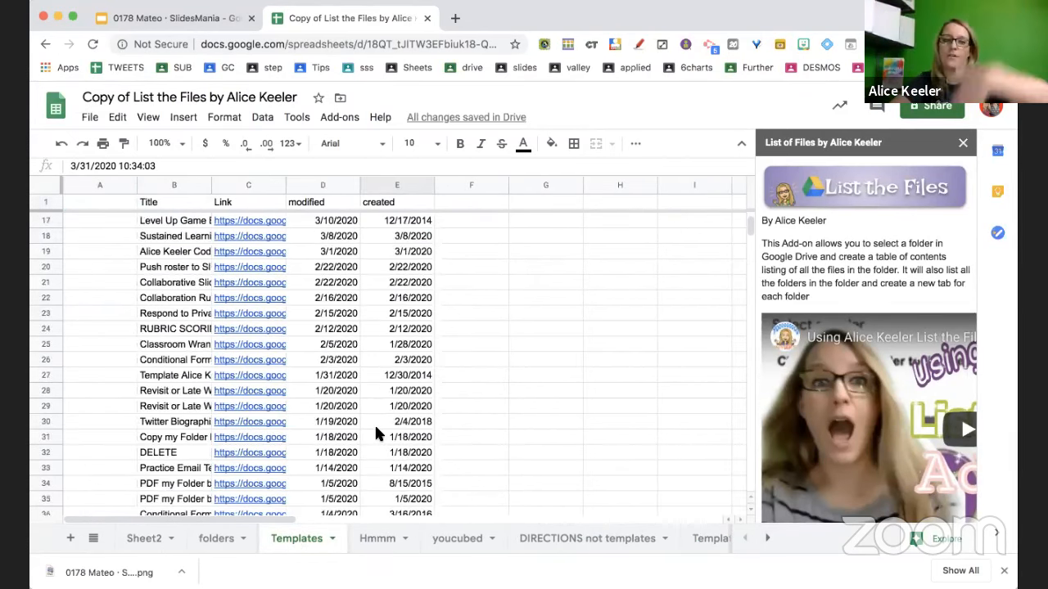
{"action": "scroll", "coordinate": [375, 434], "scroll_direction": "down", "scroll_amount": 15}
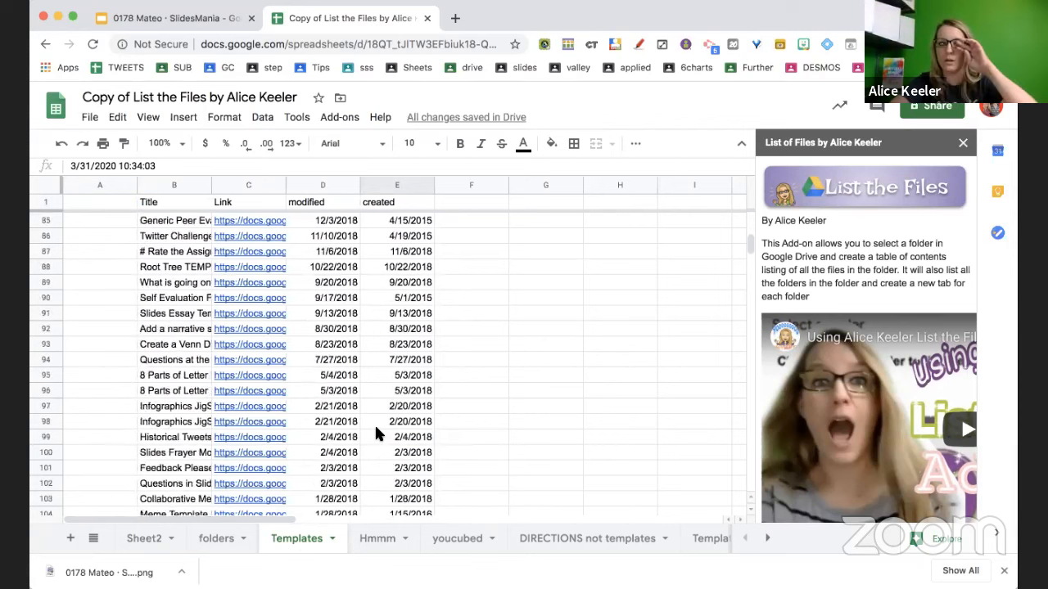
{"action": "left_click", "coordinate": [335, 538]}
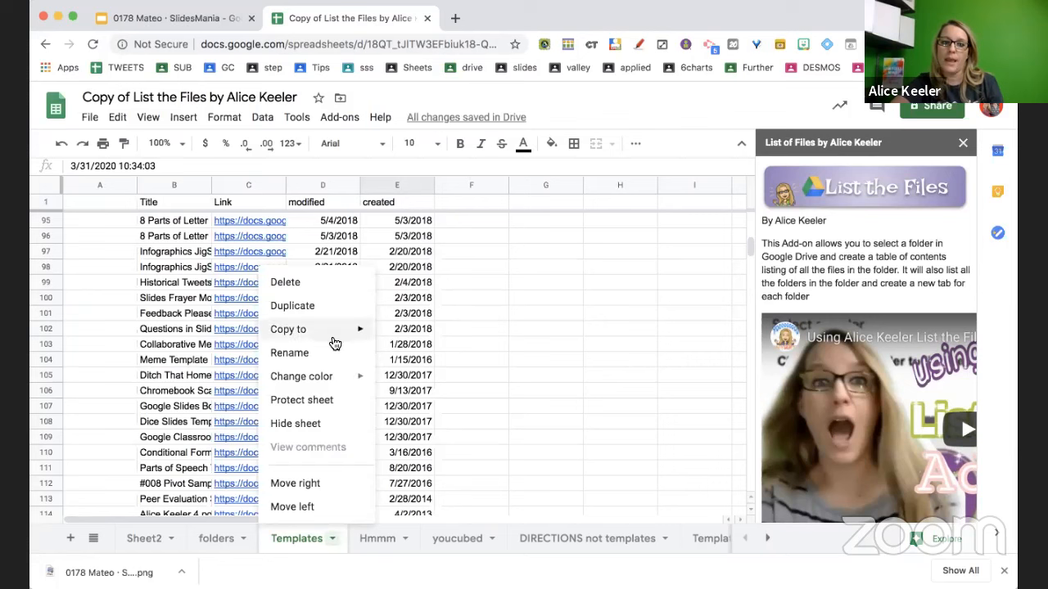
{"action": "mouse_move", "coordinate": [334, 339]}
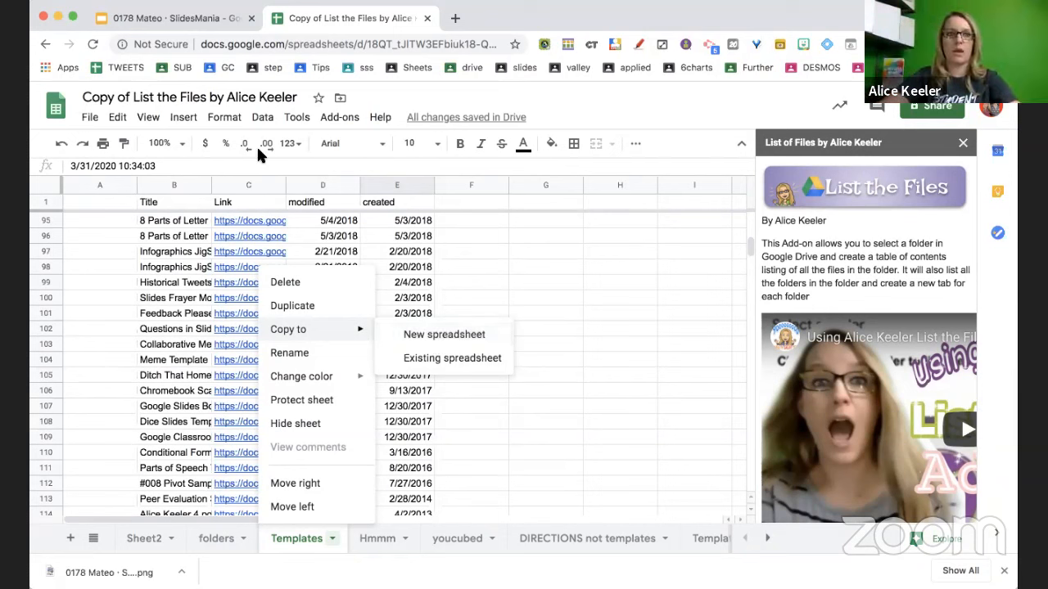
Rename the spreadsheet as 00 Table of Contents.
{"action": "left_click", "coordinate": [170, 95]}
{"action": "type", "text": "00 Tam"}
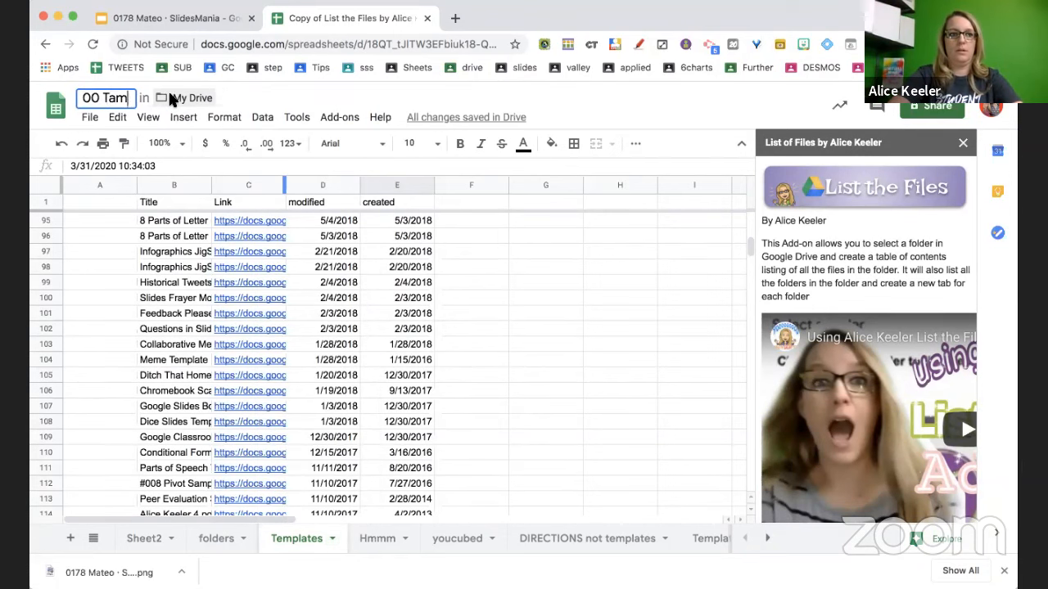
{"action": "key", "text": "BackSpace"}
{"action": "type", "text": "ble of Contents"}
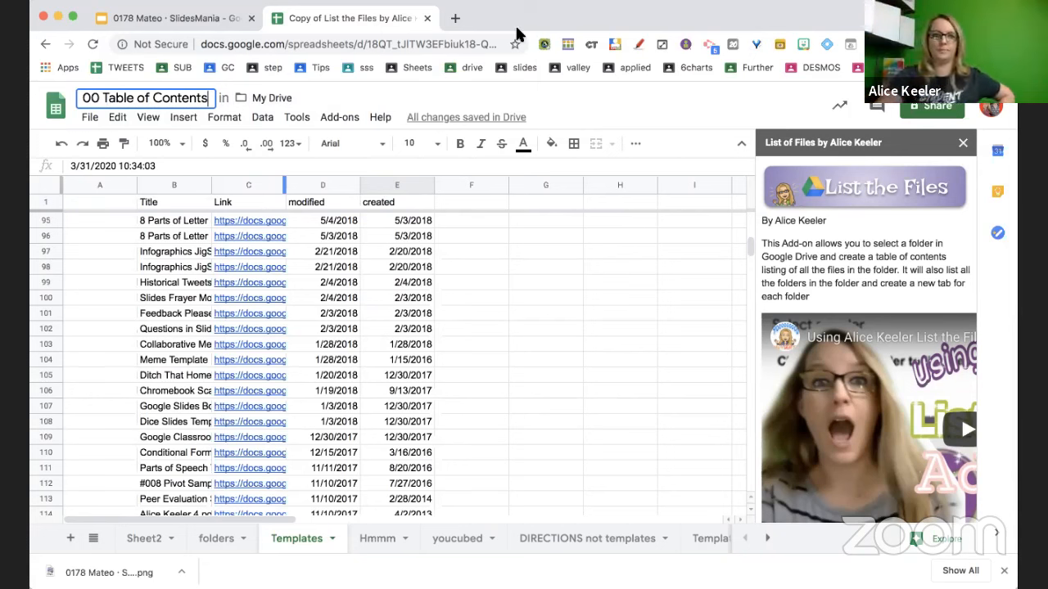
{"action": "left_click", "coordinate": [477, 88]}
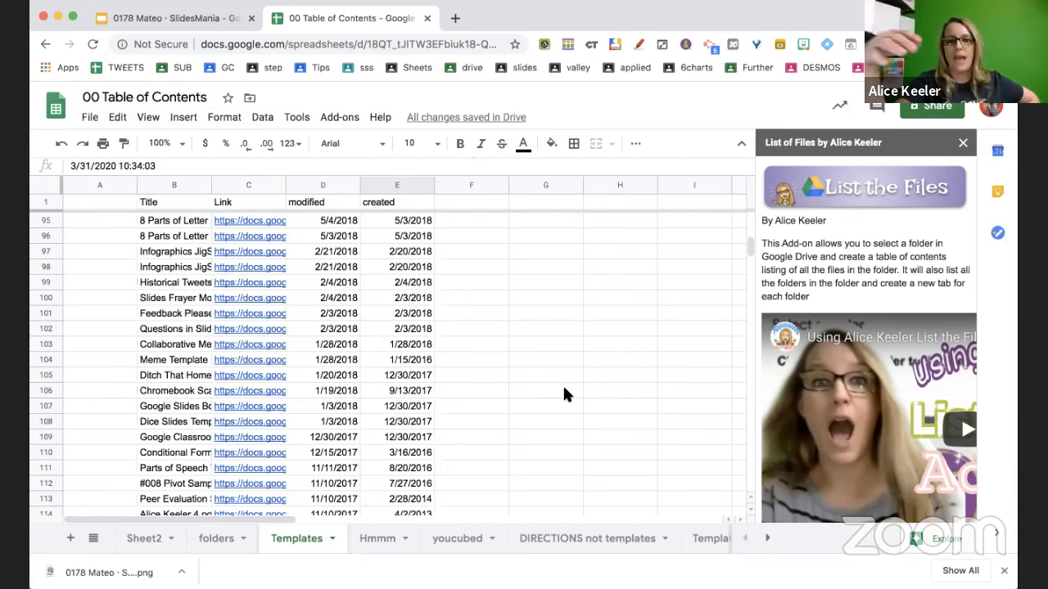
Show the options for copying the youcubed sheet to a new or existing spreadsheet, and dismiss them.
{"action": "left_click", "coordinate": [494, 539]}
{"action": "left_click", "coordinate": [494, 539]}
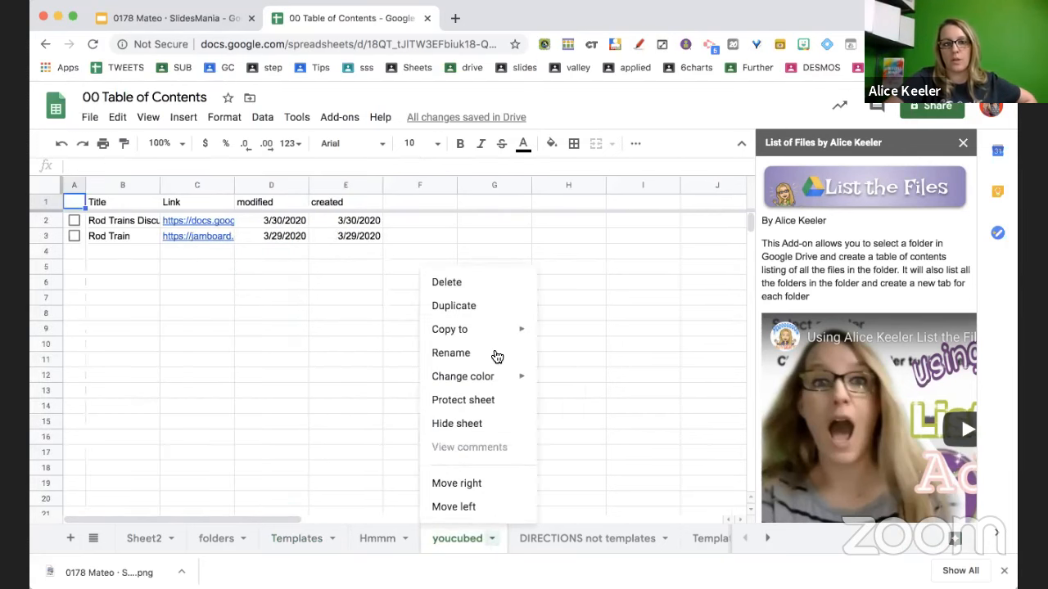
{"action": "mouse_move", "coordinate": [496, 333]}
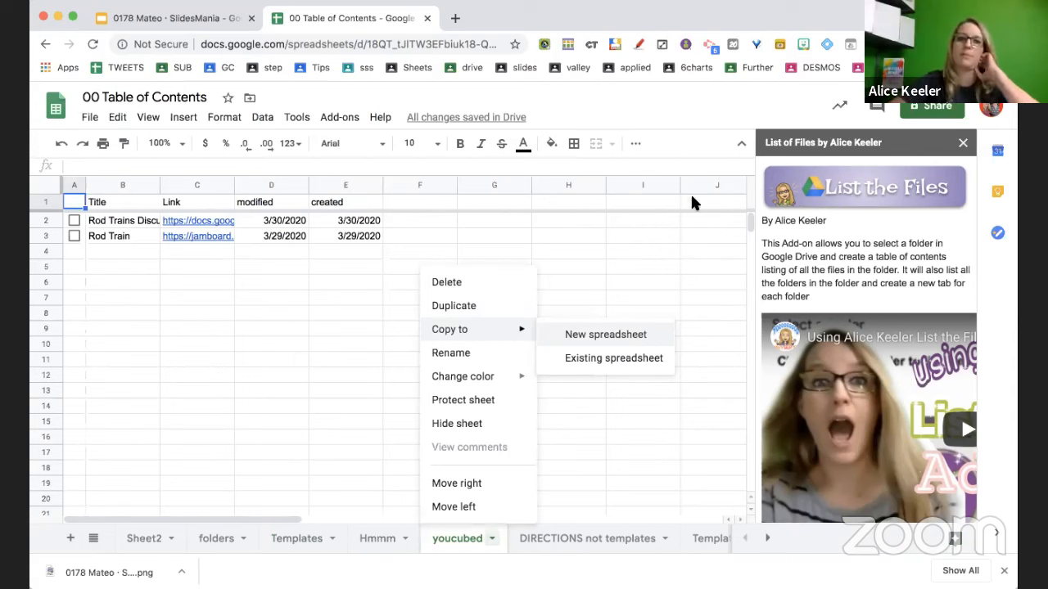
{"action": "left_click", "coordinate": [661, 123]}
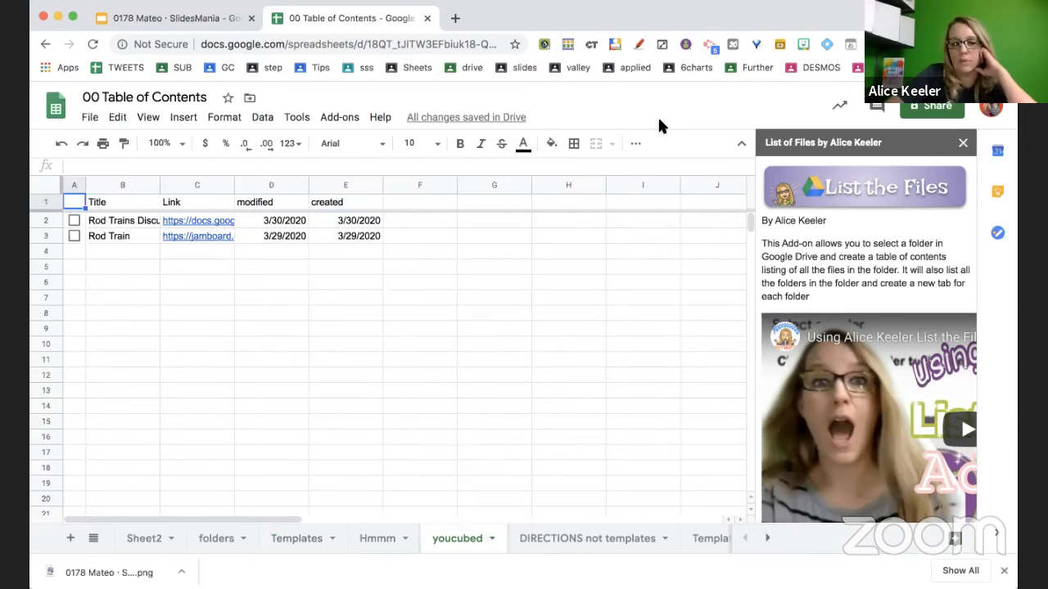
Insert checkboxes in column A of the Templates sheet beside every listed file, from row 2 to row 257.
{"action": "left_click", "coordinate": [298, 539]}
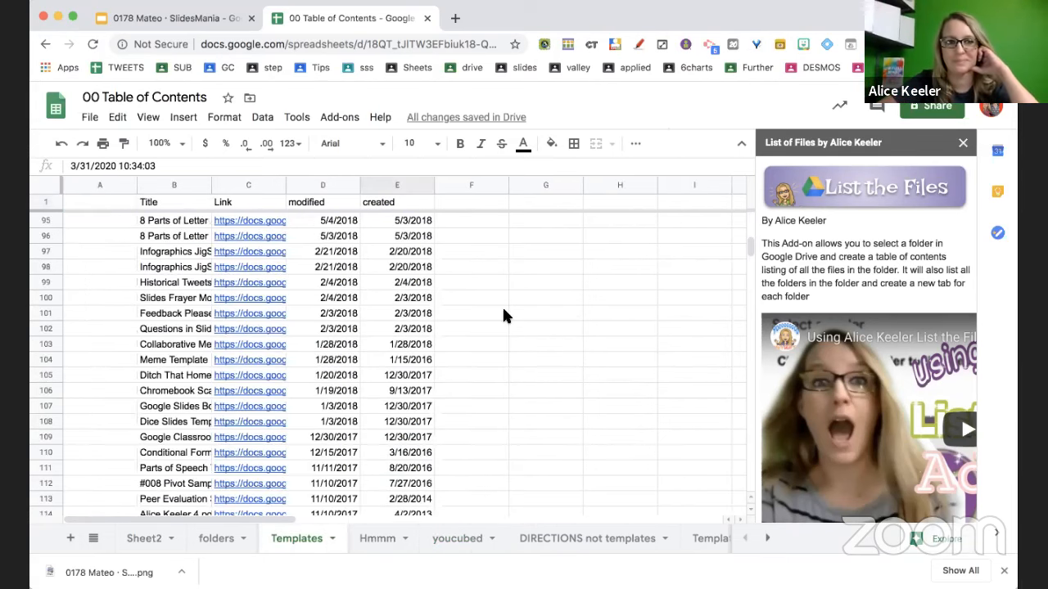
{"action": "scroll", "coordinate": [127, 260], "scroll_direction": "up", "scroll_amount": 20}
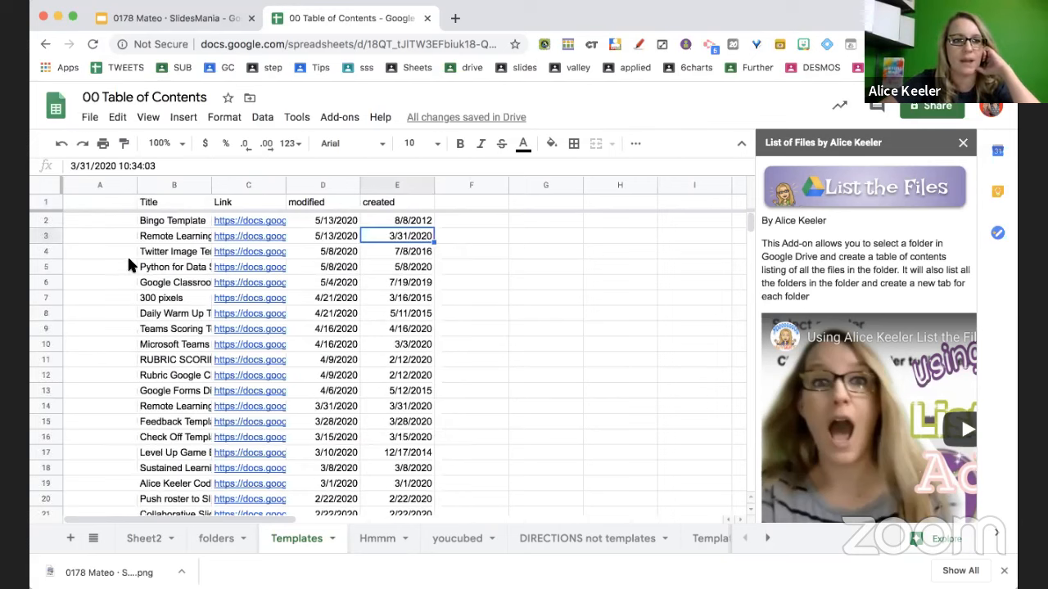
{"action": "left_click_drag", "start_coordinate": [118, 219], "coordinate": [84, 322]}
{"action": "left_click", "coordinate": [186, 117]}
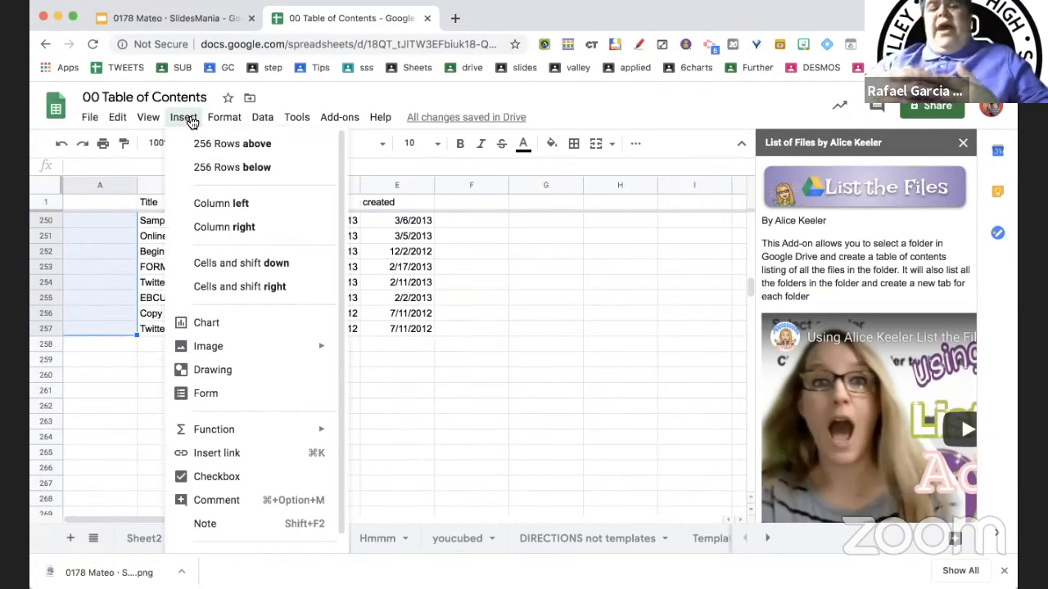
{"action": "left_click", "coordinate": [231, 478]}
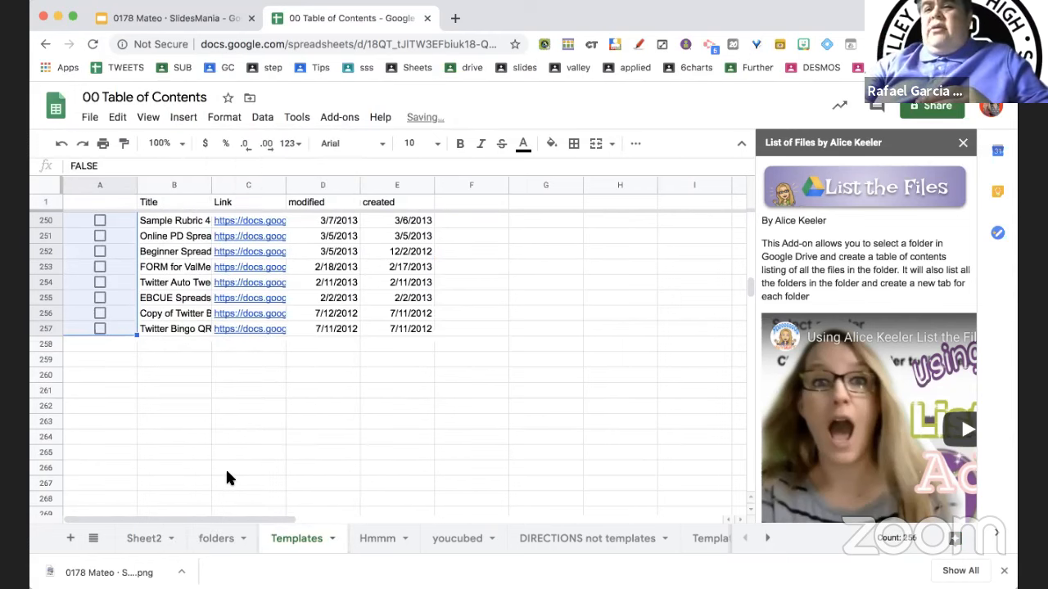
{"action": "left_click", "coordinate": [421, 455]}
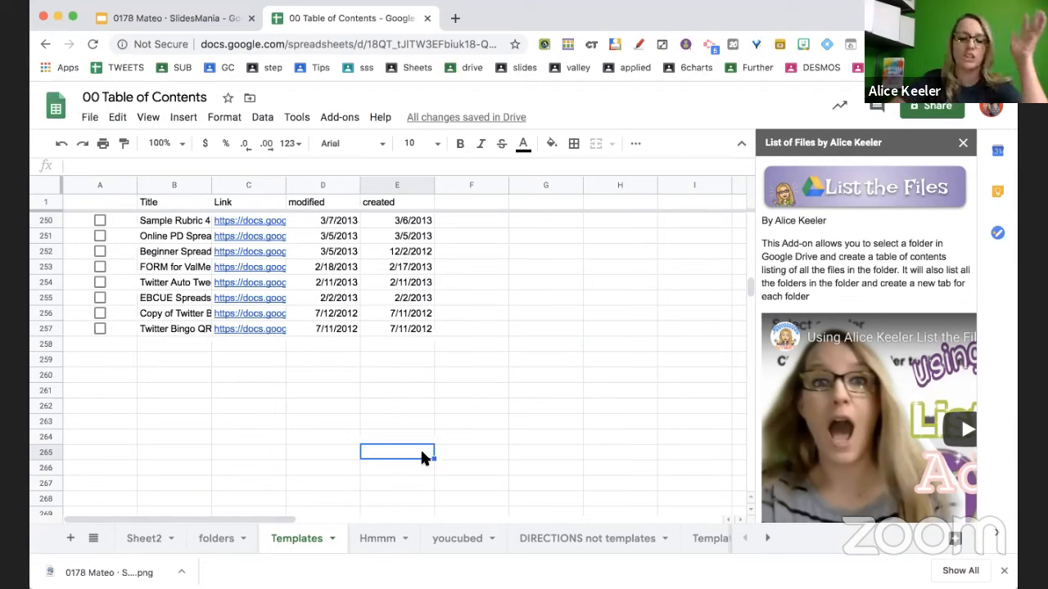
{"action": "left_click", "coordinate": [485, 421]}
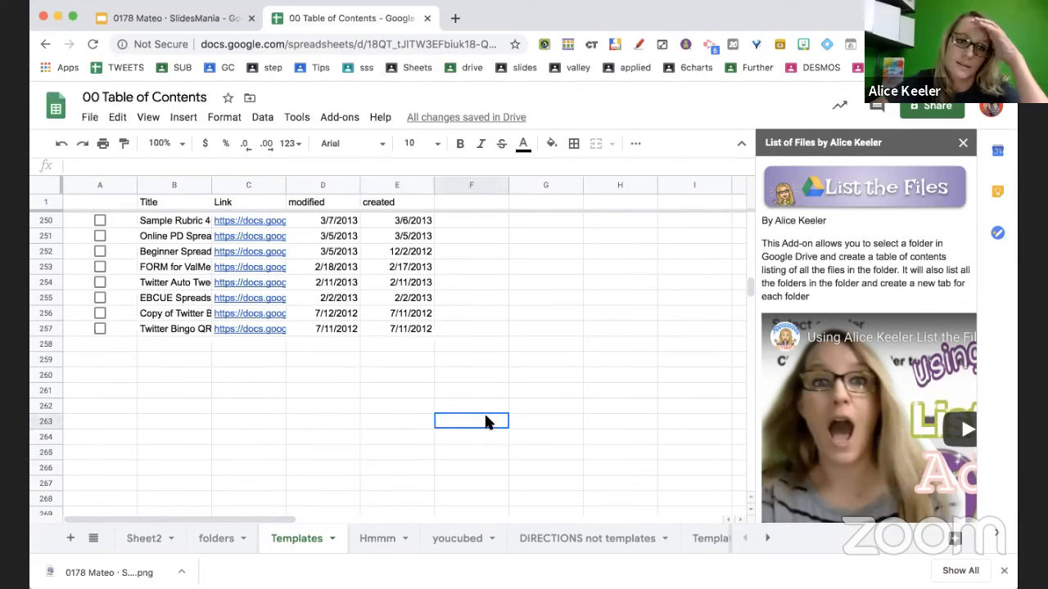
Try the new checkboxes in rows 30, 33 and 36 of the Templates sheet and clear them again.
{"action": "scroll", "coordinate": [485, 422], "scroll_direction": "up", "scroll_amount": 3}
{"action": "scroll", "coordinate": [485, 422], "scroll_direction": "up", "scroll_amount": 20}
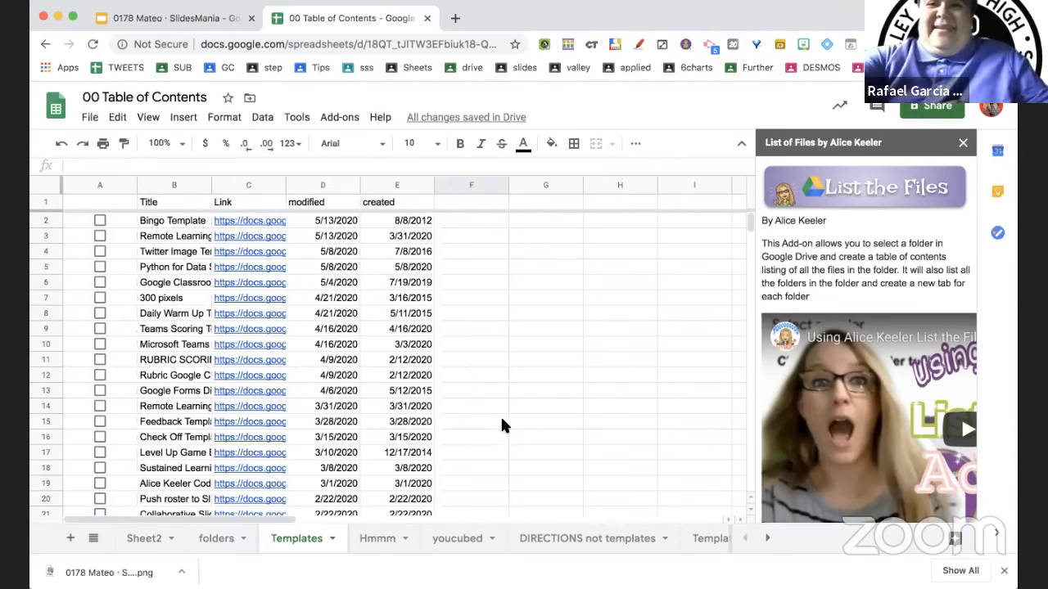
{"action": "scroll", "coordinate": [502, 423], "scroll_direction": "down", "scroll_amount": 8}
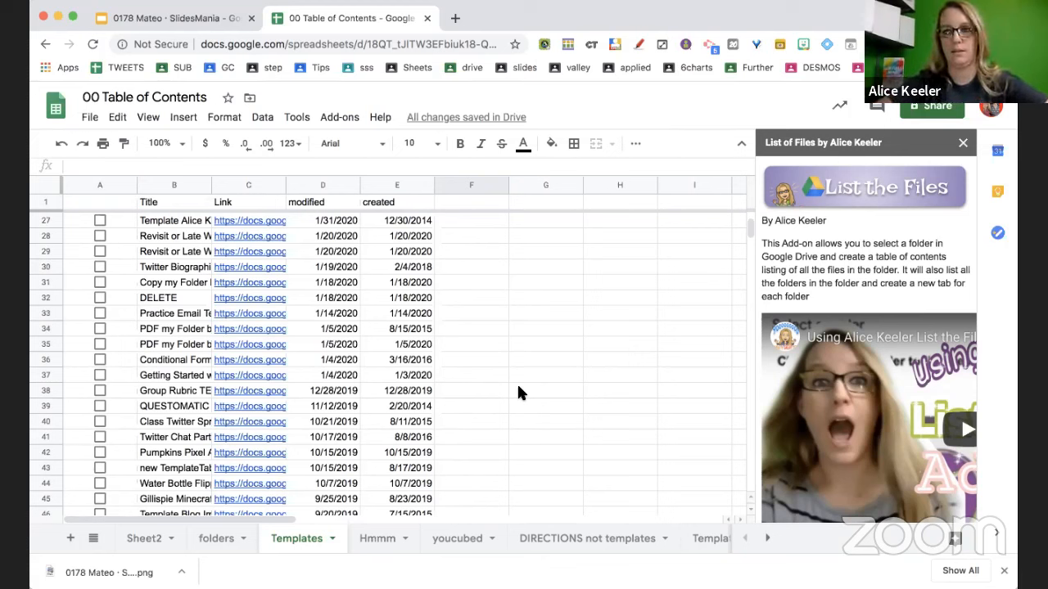
{"action": "left_click", "coordinate": [100, 267]}
{"action": "left_click", "coordinate": [100, 314]}
{"action": "left_click", "coordinate": [100, 359]}
{"action": "left_click", "coordinate": [99, 361]}
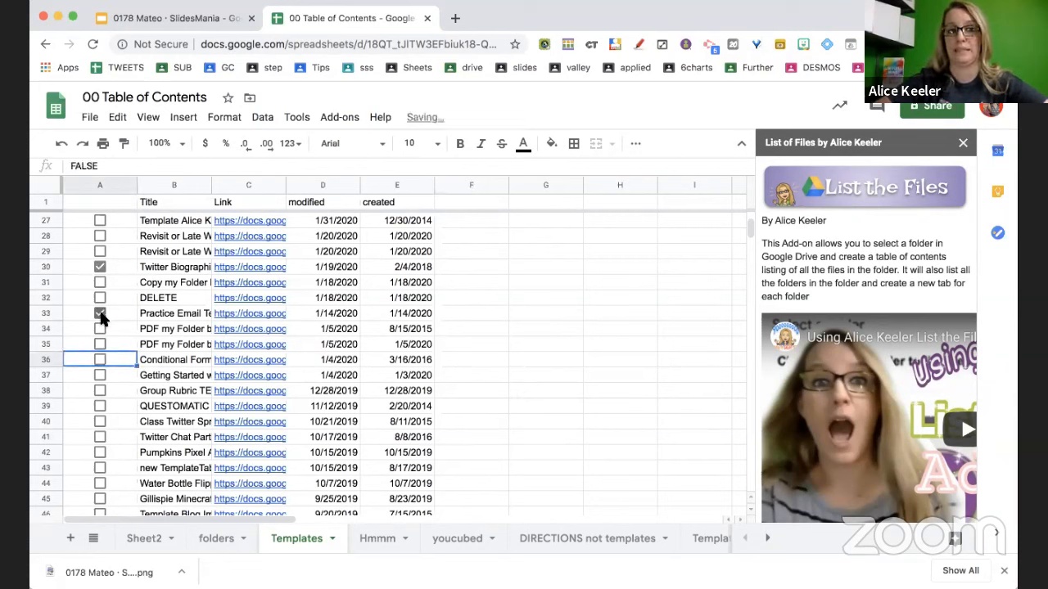
{"action": "left_click", "coordinate": [100, 313]}
{"action": "left_click", "coordinate": [100, 267]}
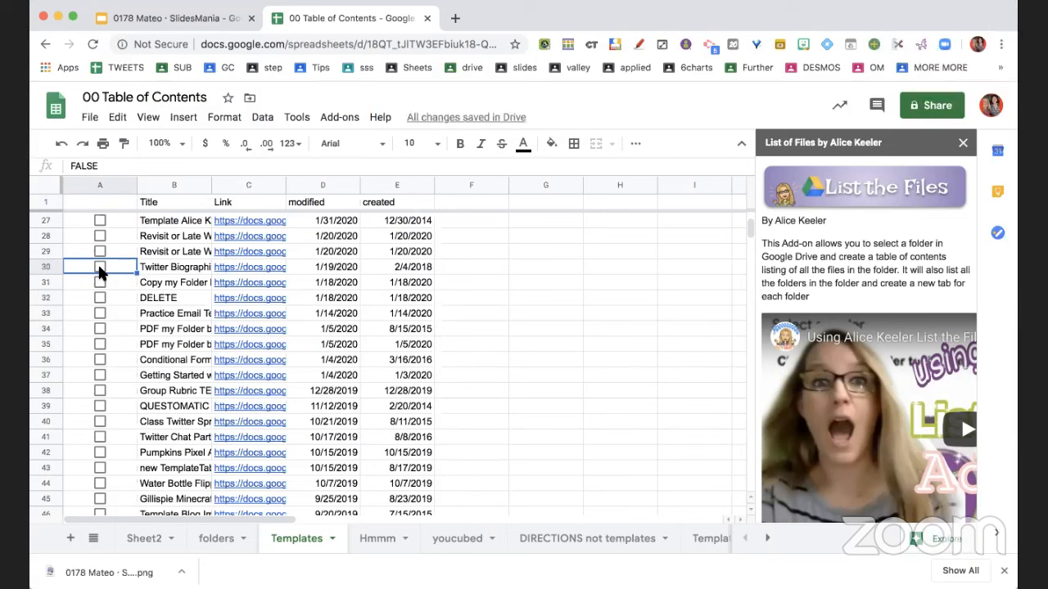
Compare the subfolder list on the folders sheet with the file lists on the Templates, Hmmm, youcubed and DIRECTIONS not templates sheets.
{"action": "left_click", "coordinate": [372, 538]}
{"action": "left_click", "coordinate": [458, 539]}
{"action": "left_click", "coordinate": [564, 542]}
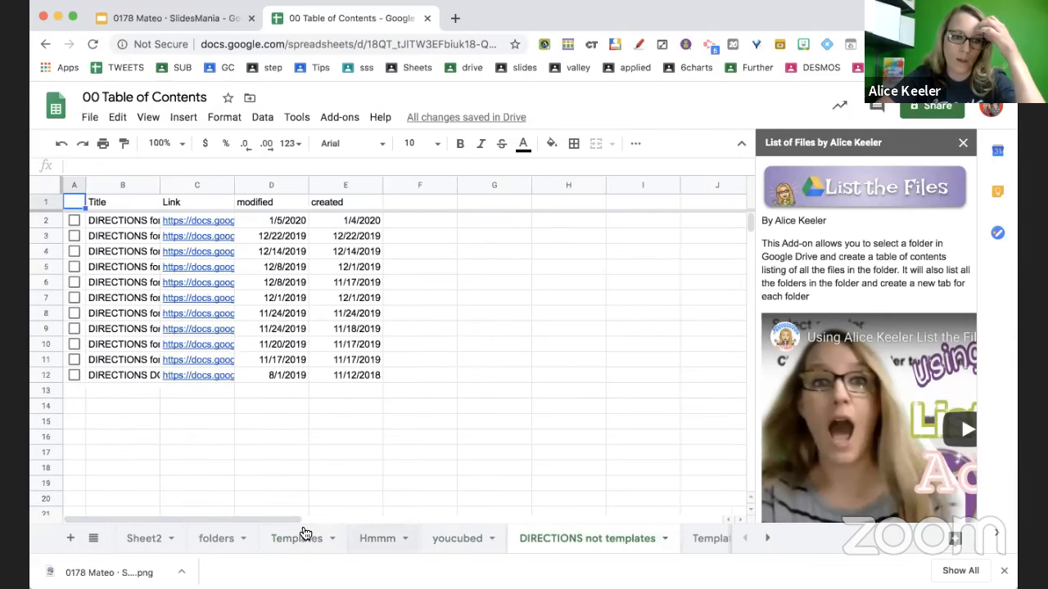
{"action": "left_click", "coordinate": [226, 540]}
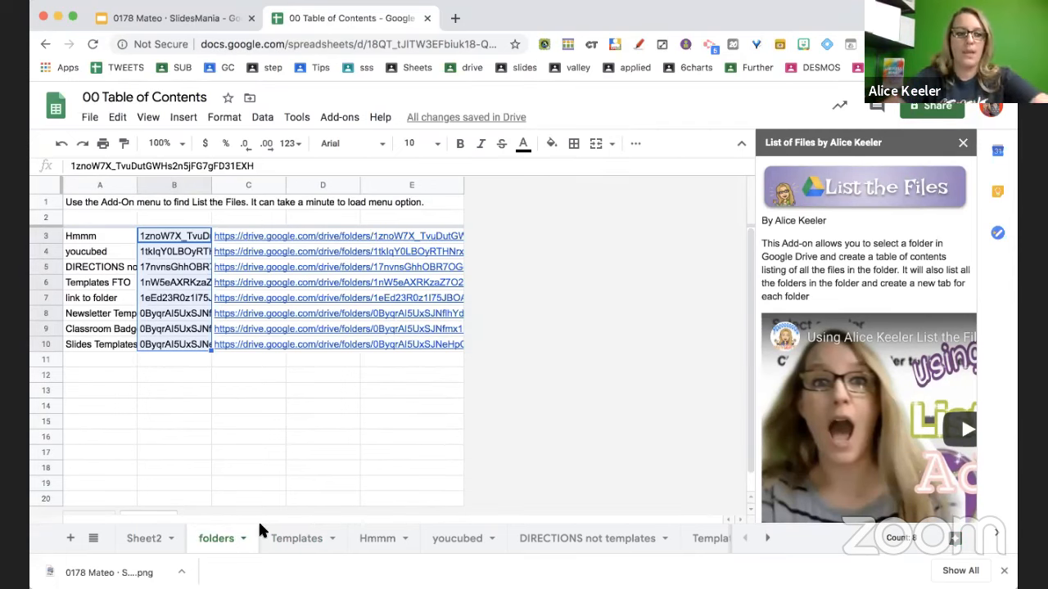
{"action": "left_click", "coordinate": [298, 538]}
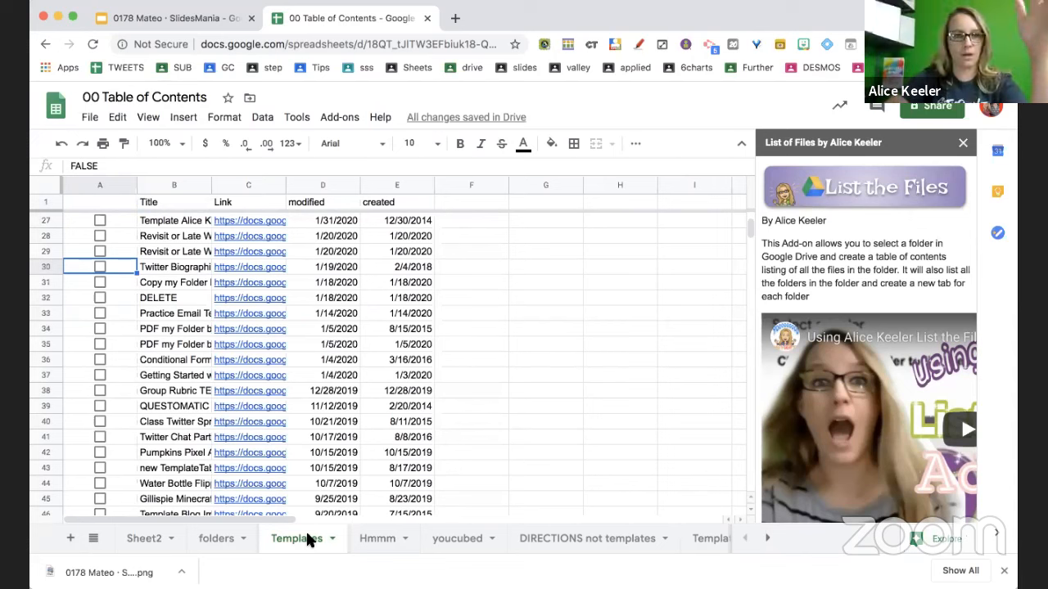
{"action": "scroll", "coordinate": [561, 410], "scroll_direction": "up", "scroll_amount": 5}
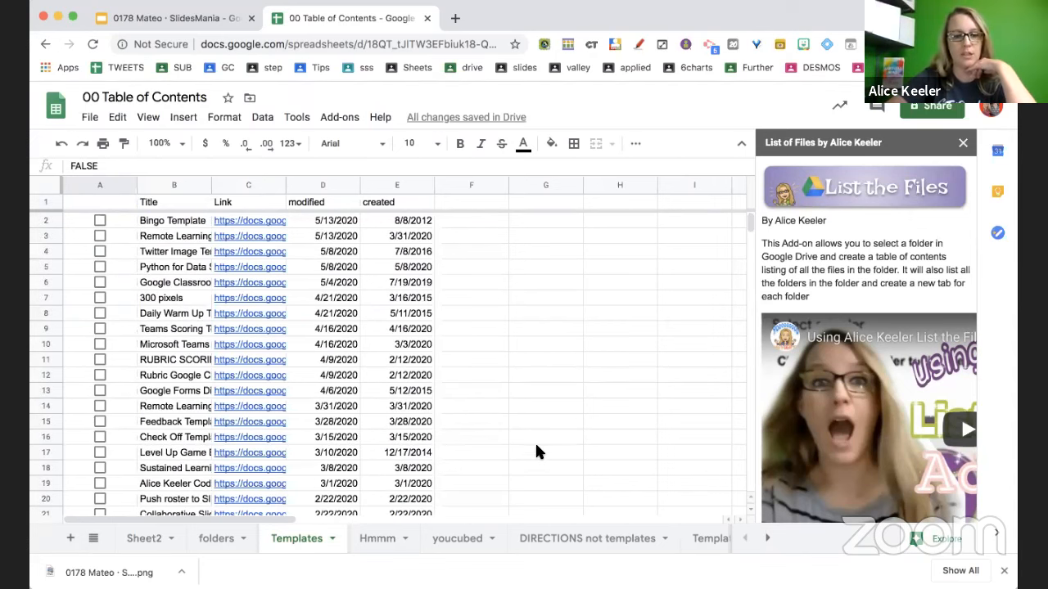
{"action": "left_click", "coordinate": [377, 538]}
{"action": "left_click", "coordinate": [454, 538]}
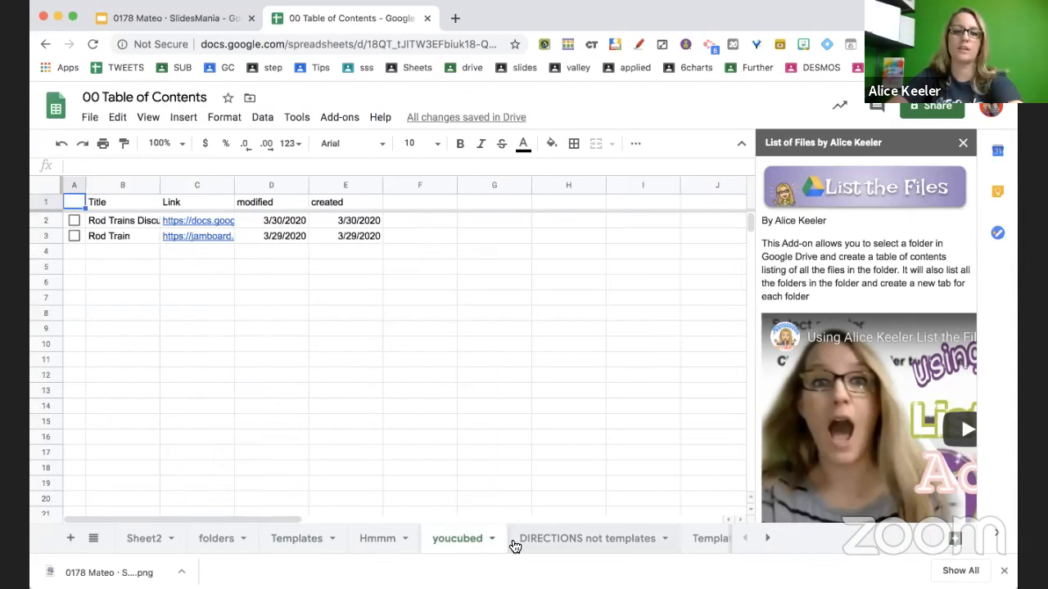
{"action": "left_click", "coordinate": [540, 541]}
{"action": "left_click", "coordinate": [196, 540]}
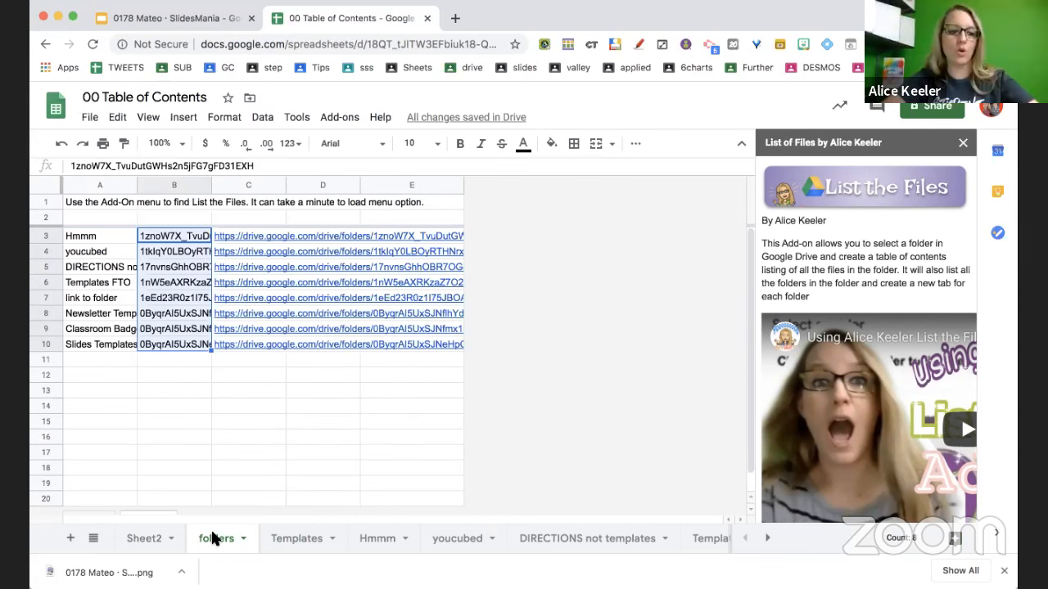
{"action": "left_click", "coordinate": [304, 549]}
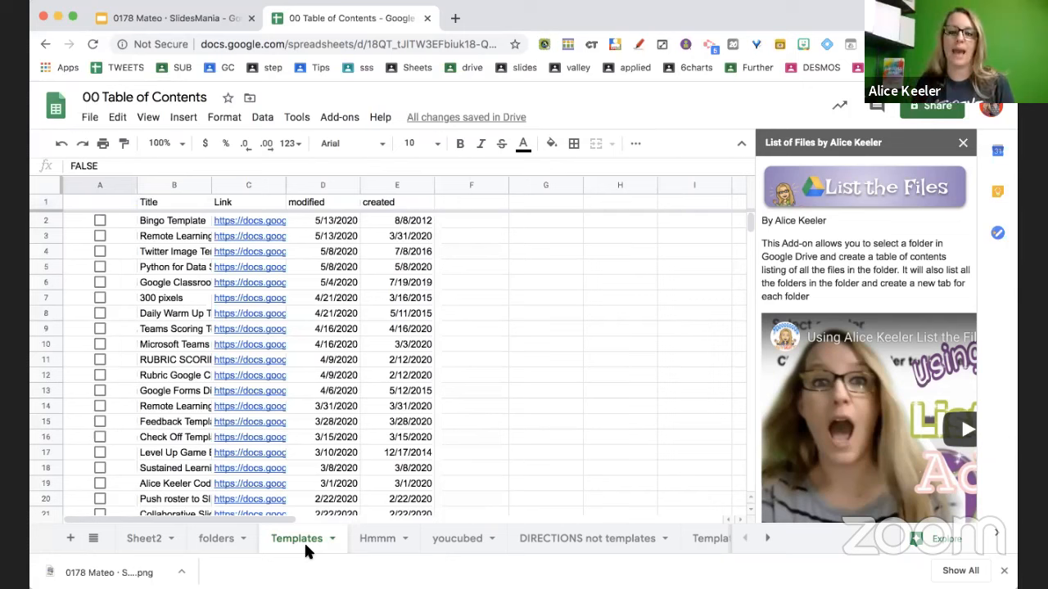
{"action": "left_click", "coordinate": [383, 542]}
{"action": "left_click", "coordinate": [461, 542]}
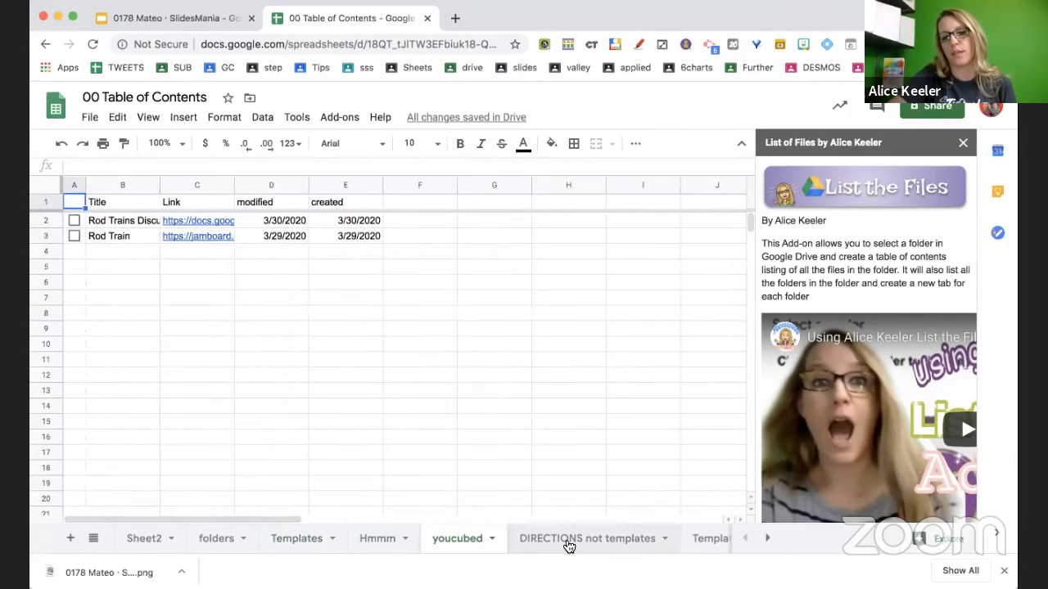
Look through the file lists on the sheets from DIRECTIONS not templates to Slides Templates, including Templates FTO and Newsletter Templates.
{"action": "left_click", "coordinate": [569, 542]}
{"action": "left_click", "coordinate": [707, 542]}
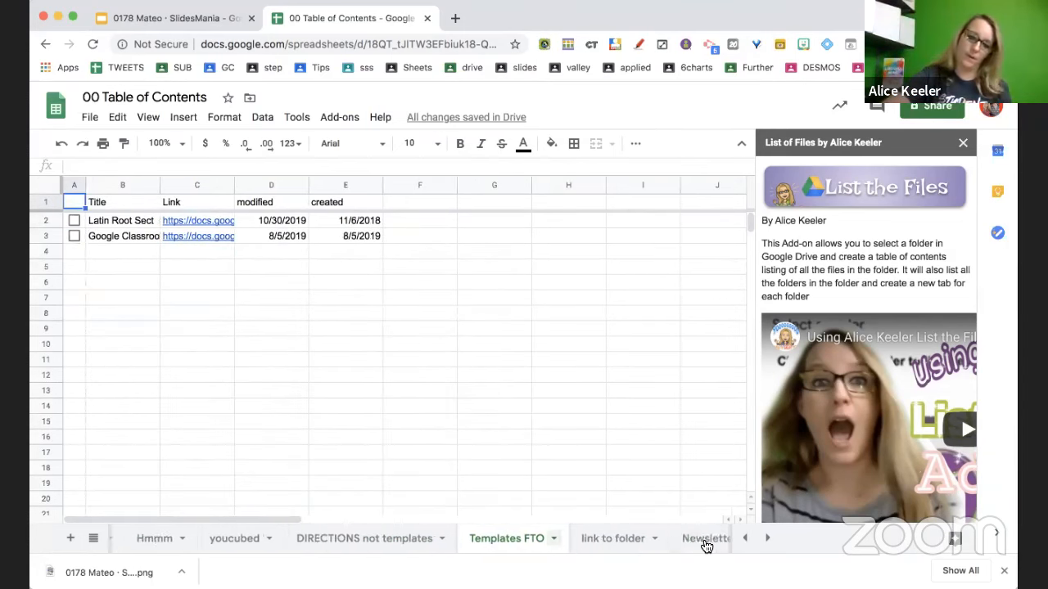
{"action": "left_click", "coordinate": [591, 542]}
{"action": "left_click", "coordinate": [702, 547]}
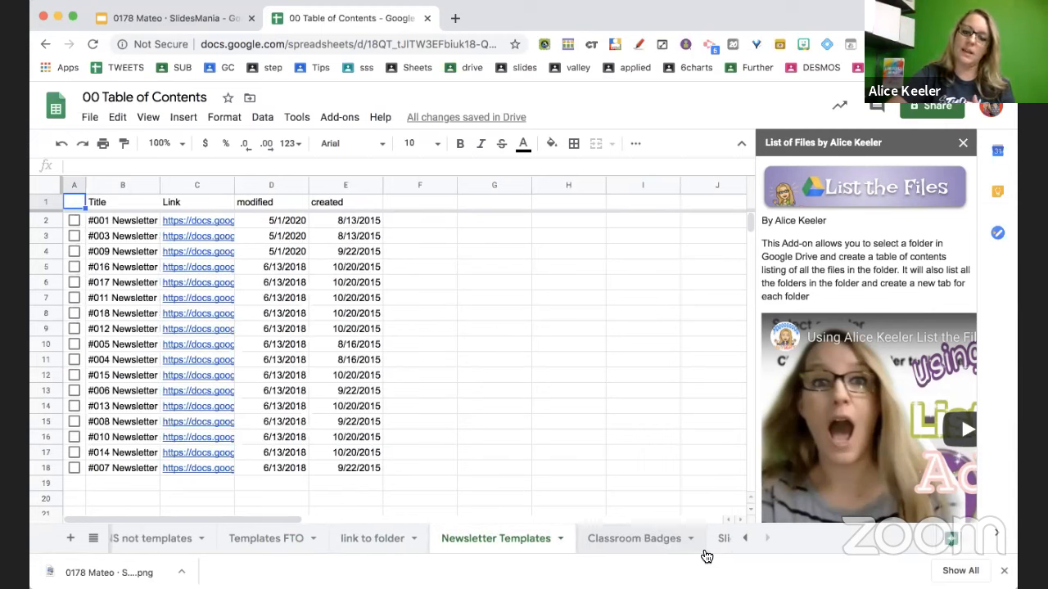
{"action": "left_click", "coordinate": [663, 547]}
{"action": "left_click", "coordinate": [662, 546]}
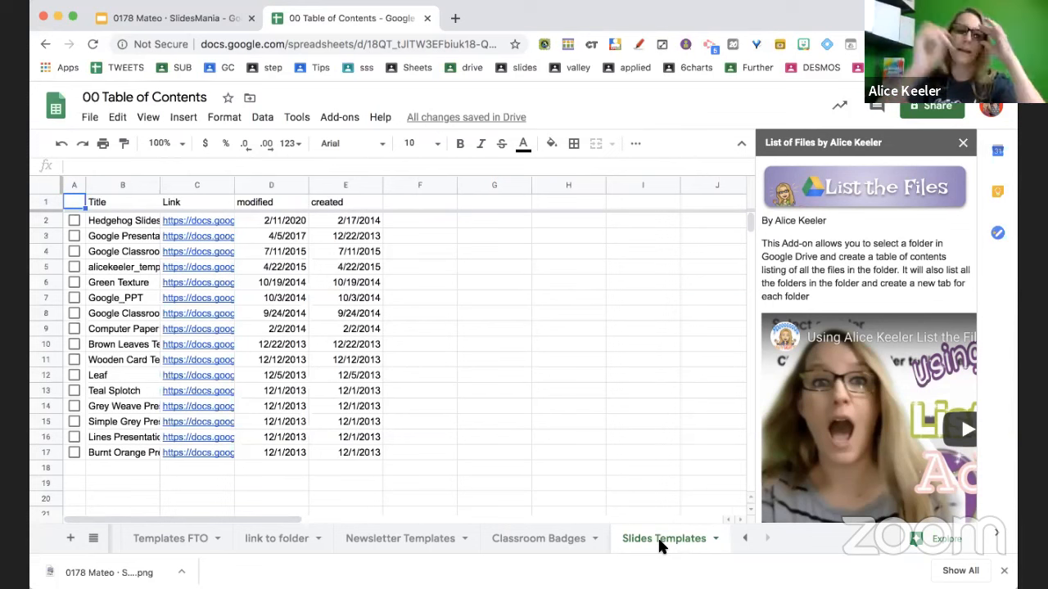
{"action": "scroll", "coordinate": [534, 542], "scroll_direction": "left", "scroll_amount": 10}
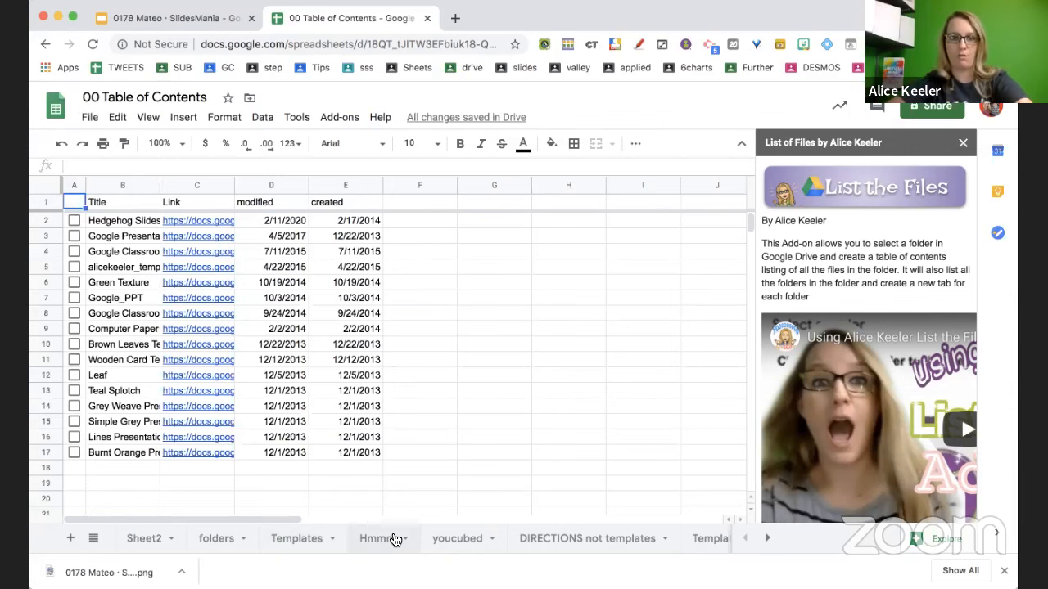
Start recording a new macro with absolute references on the Templates sheet.
{"action": "left_click", "coordinate": [299, 540]}
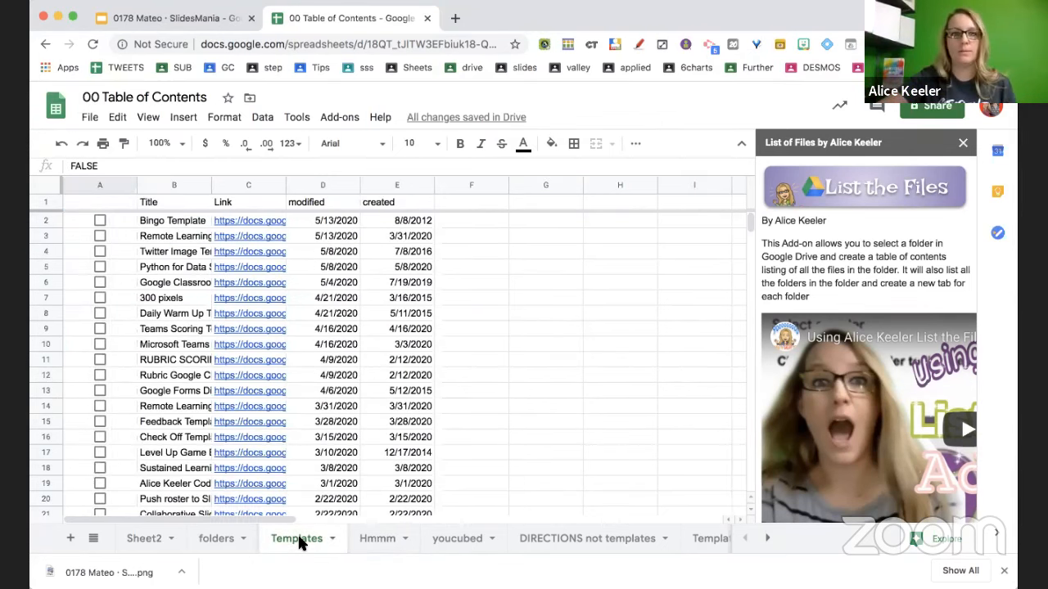
{"action": "left_click", "coordinate": [302, 119]}
{"action": "mouse_move", "coordinate": [309, 201]}
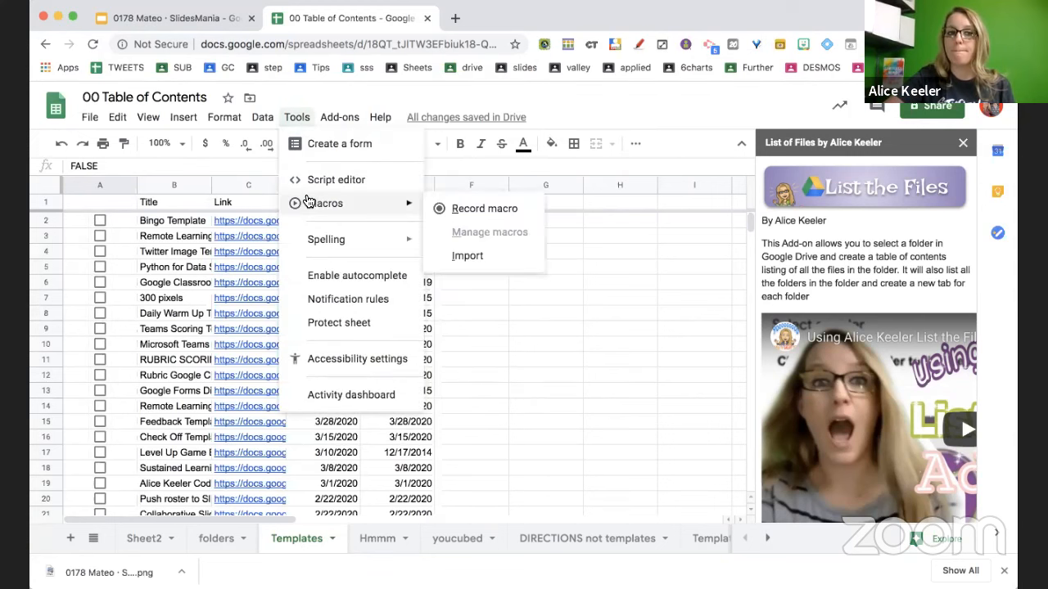
{"action": "left_click", "coordinate": [508, 210]}
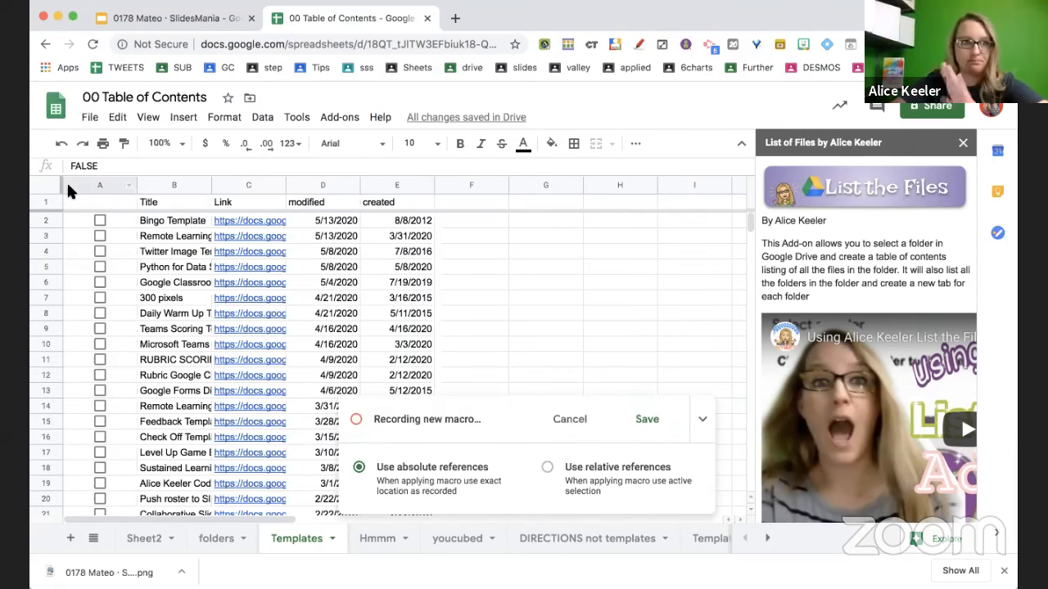
Apply the default green alternating colors style with a header to columns A through E of the Templates sheet.
{"action": "left_click_drag", "start_coordinate": [91, 185], "coordinate": [407, 194]}
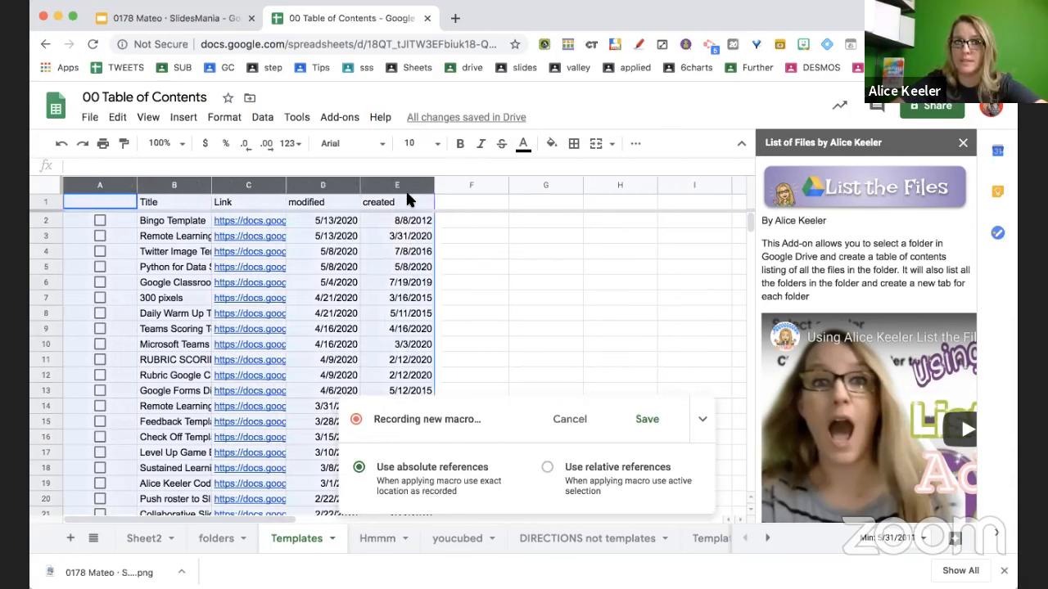
{"action": "left_click", "coordinate": [225, 119]}
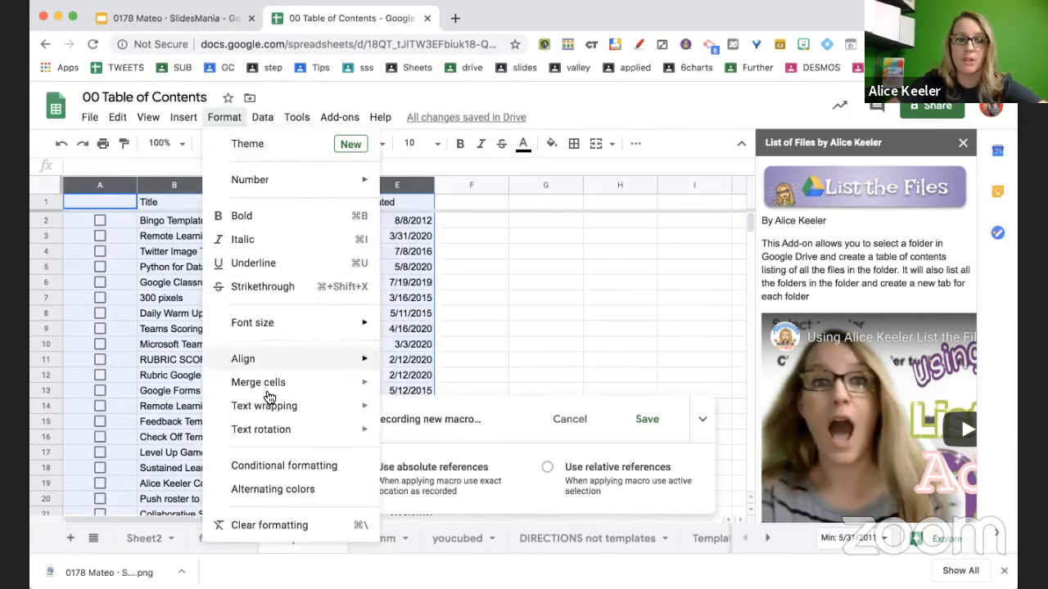
{"action": "left_click", "coordinate": [267, 489]}
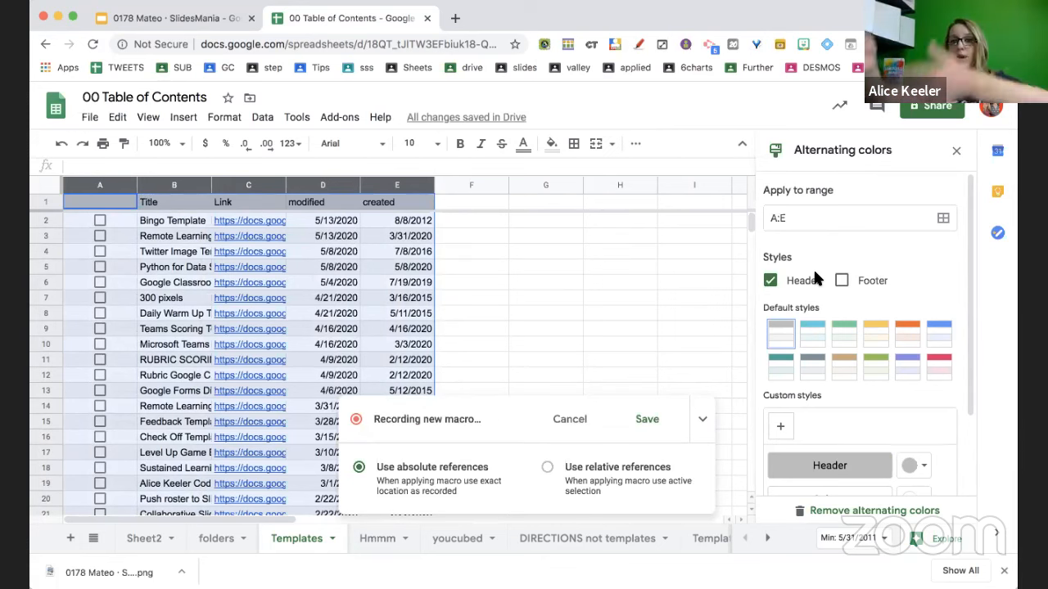
{"action": "left_click", "coordinate": [845, 336]}
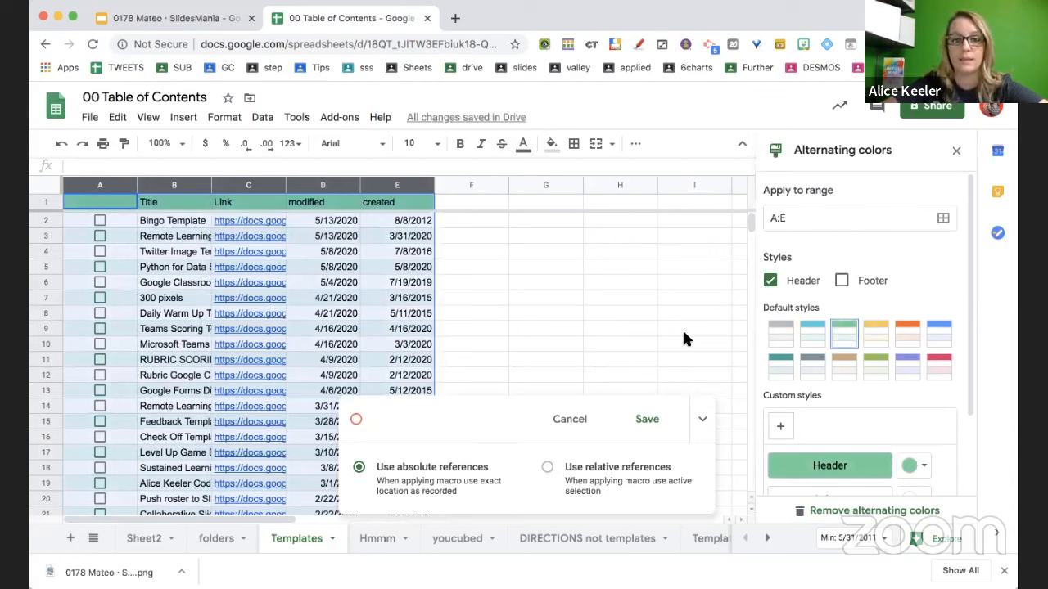
{"action": "mouse_move", "coordinate": [238, 358]}
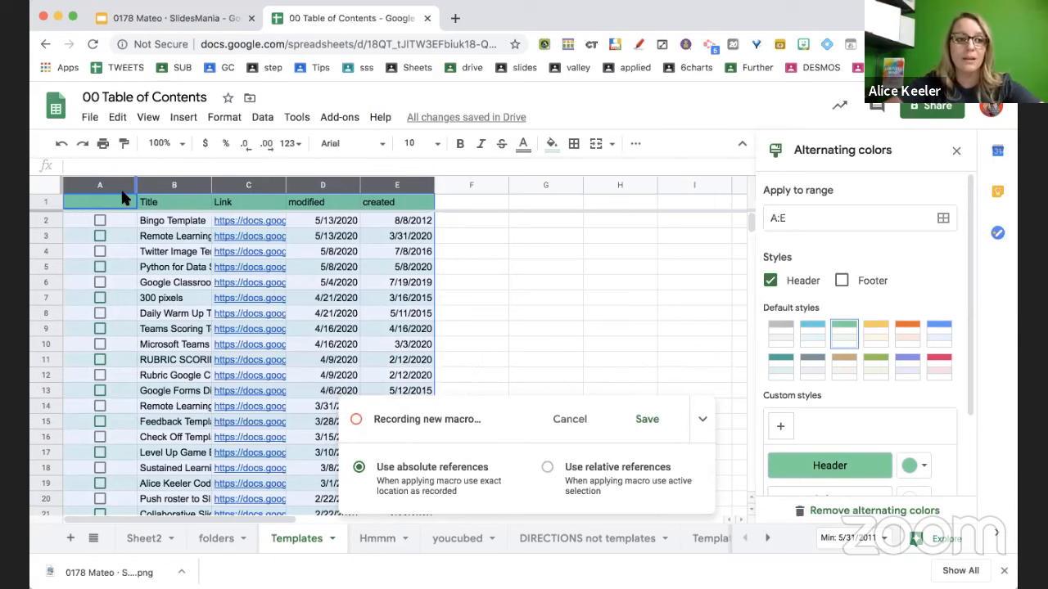
{"action": "scroll", "coordinate": [141, 264], "scroll_direction": "down", "scroll_amount": 4}
{"action": "scroll", "coordinate": [141, 264], "scroll_direction": "down", "scroll_amount": 16}
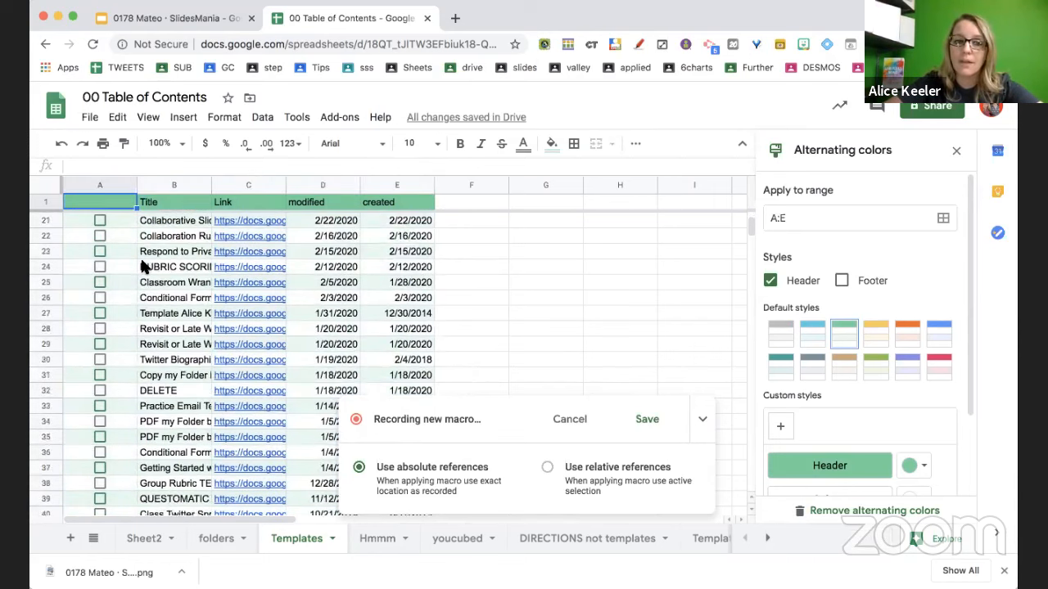
{"action": "scroll", "coordinate": [141, 265], "scroll_direction": "up", "scroll_amount": 18}
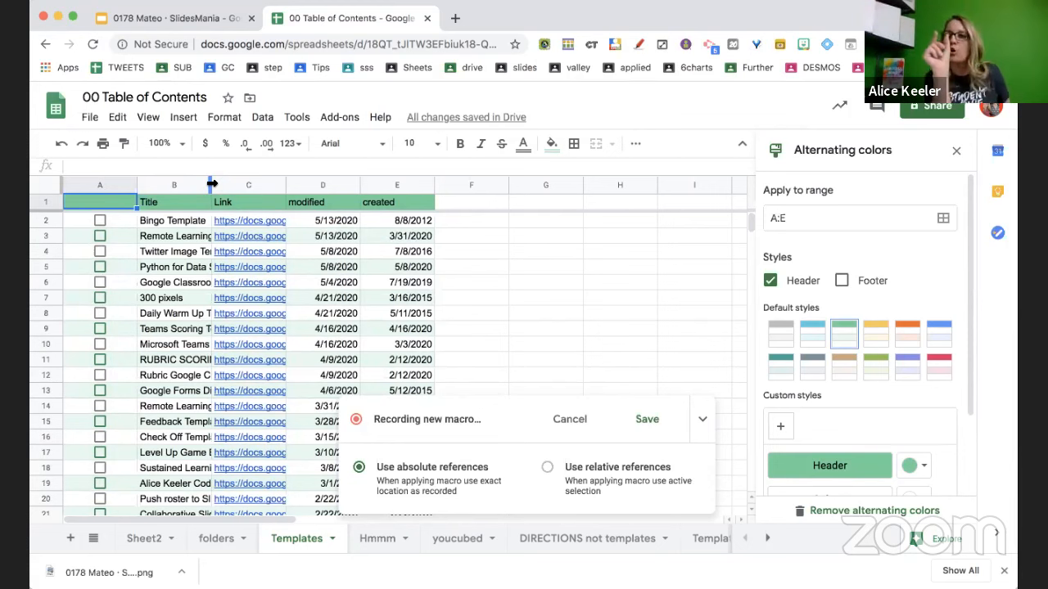
Widen the Title column and fit the modified and created columns to their contents.
{"action": "key", "text": "super+equal"}
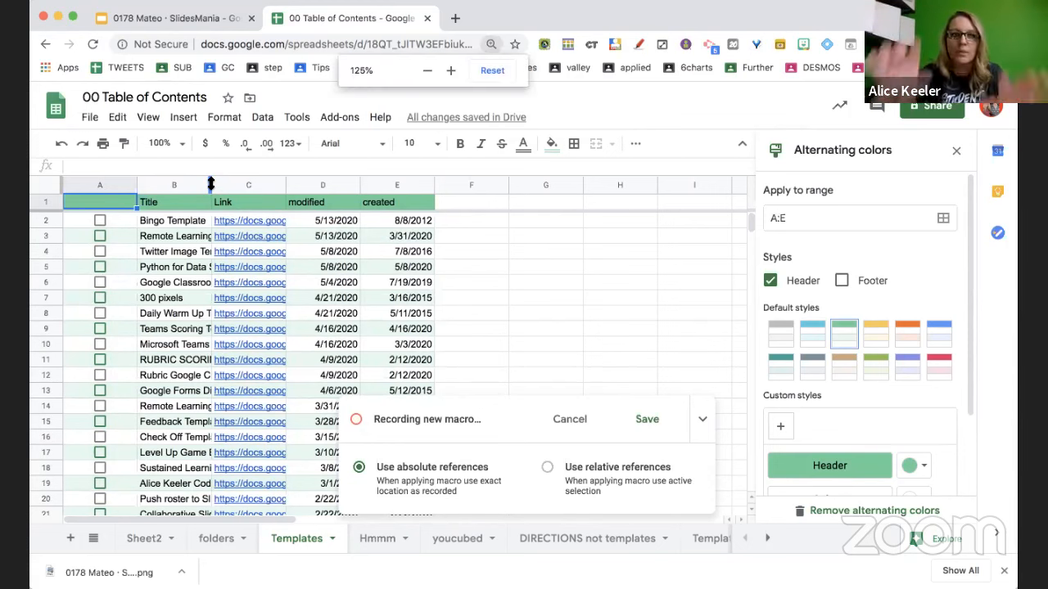
{"action": "key", "text": "super+equal"}
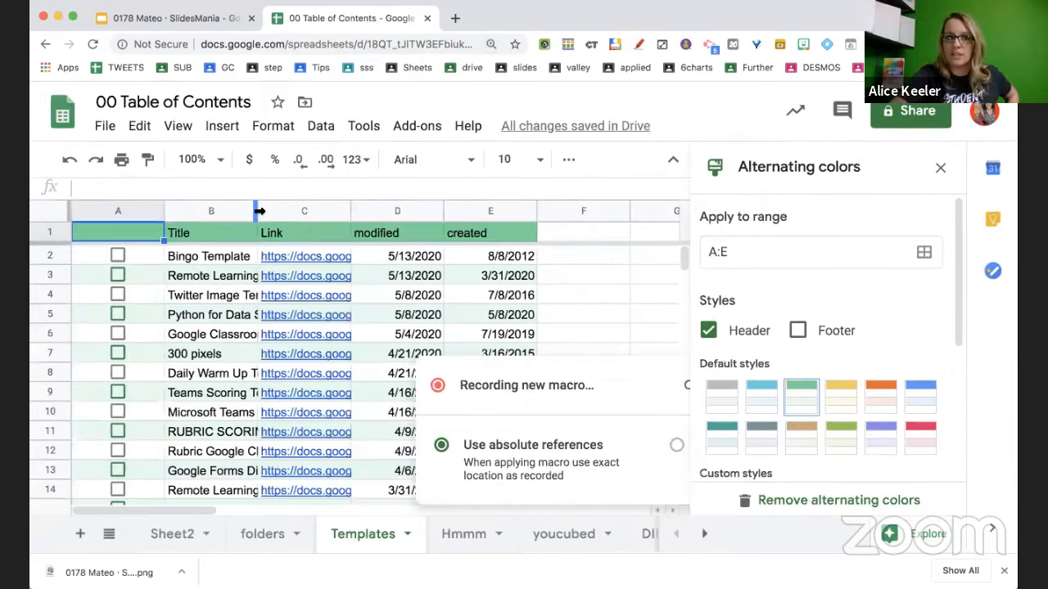
{"action": "left_click_drag", "start_coordinate": [260, 211], "coordinate": [397, 221]}
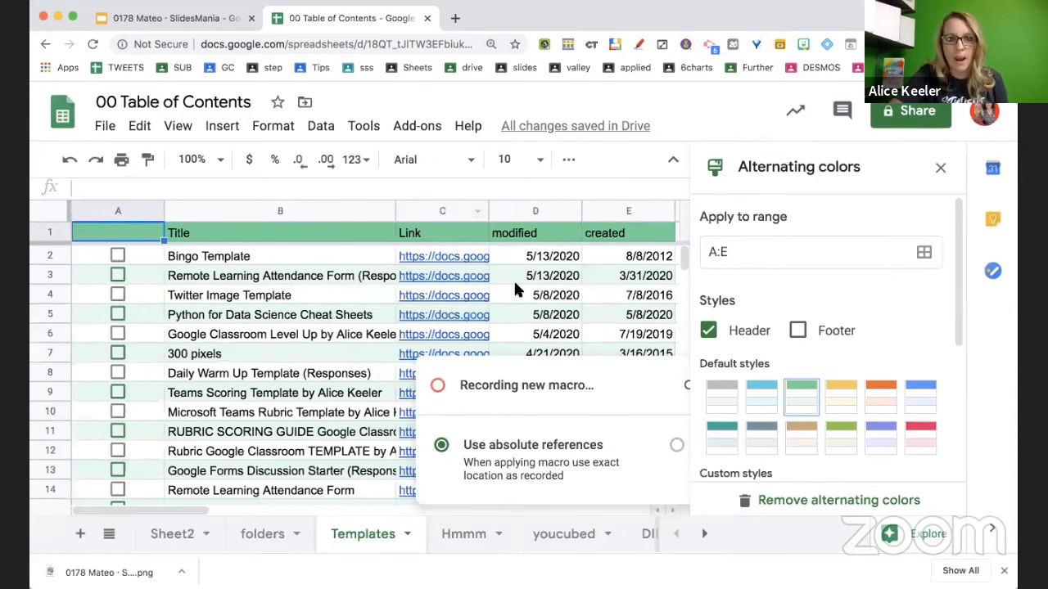
{"action": "scroll", "coordinate": [514, 289], "scroll_direction": "right", "scroll_amount": 5}
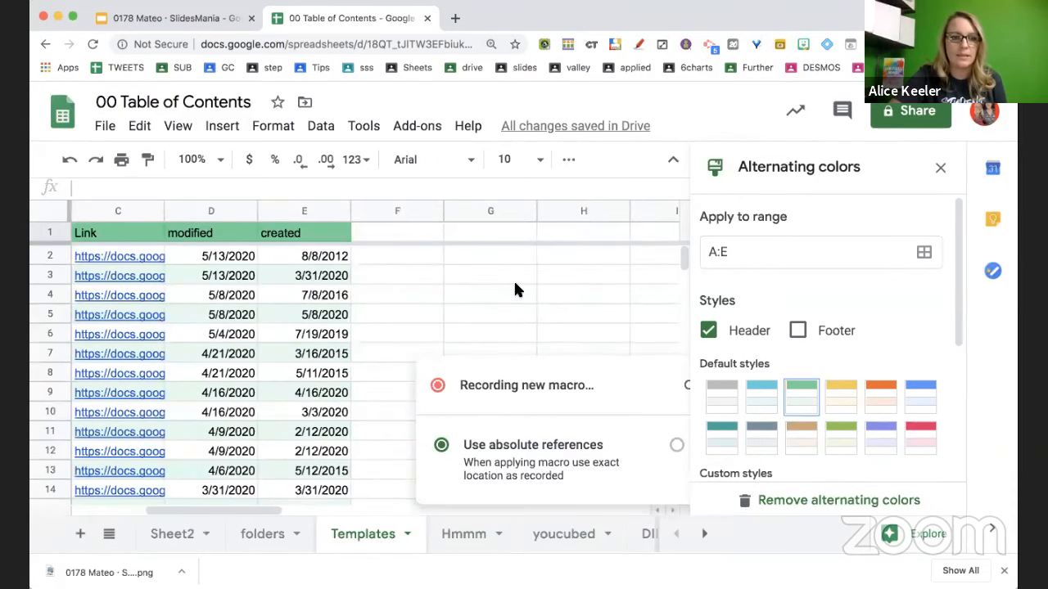
{"action": "left_click_drag", "start_coordinate": [210, 208], "coordinate": [318, 211]}
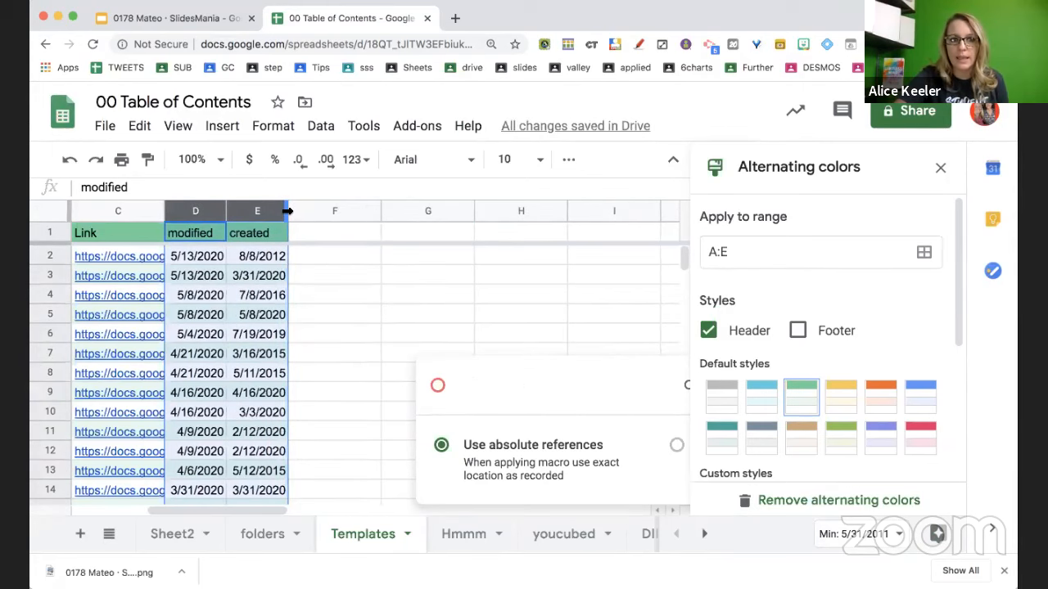
{"action": "double_click", "coordinate": [287, 211]}
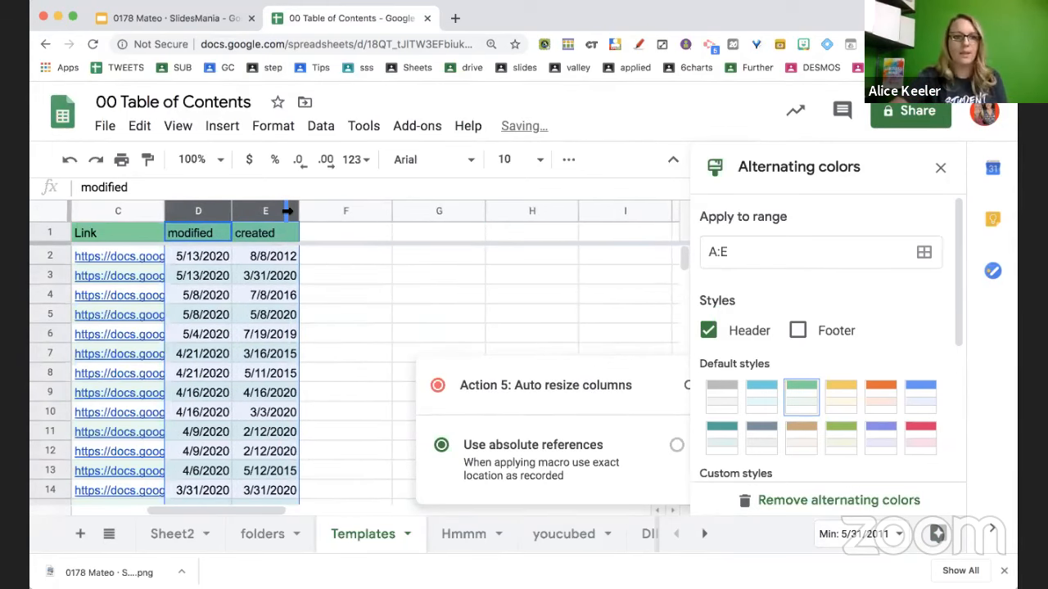
Fit the Title column to its longest entry and narrow the checkbox column A.
{"action": "scroll", "coordinate": [288, 211], "scroll_direction": "left", "scroll_amount": 4}
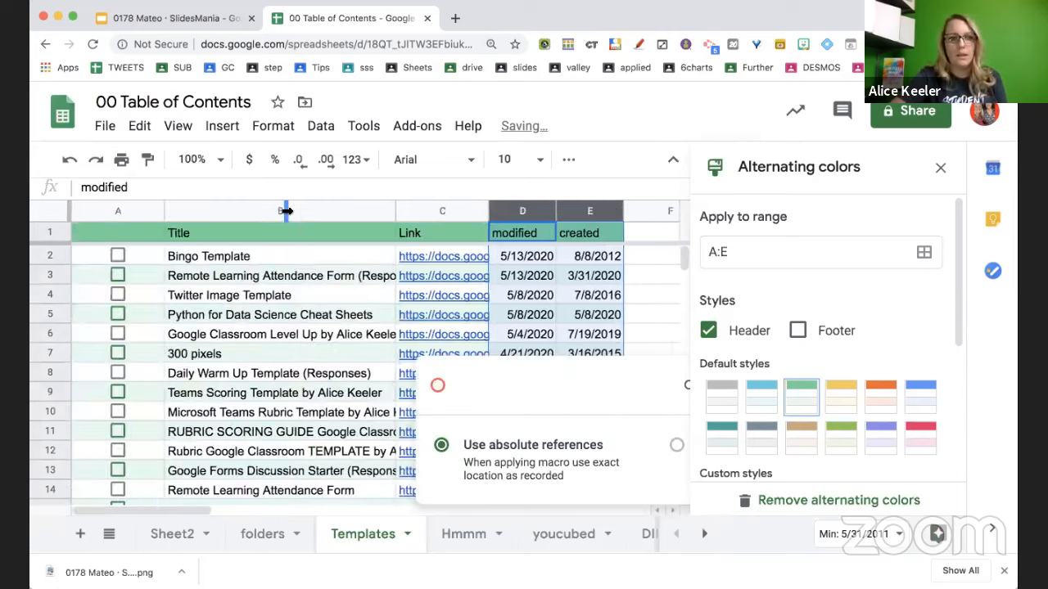
{"action": "double_click", "coordinate": [394, 205]}
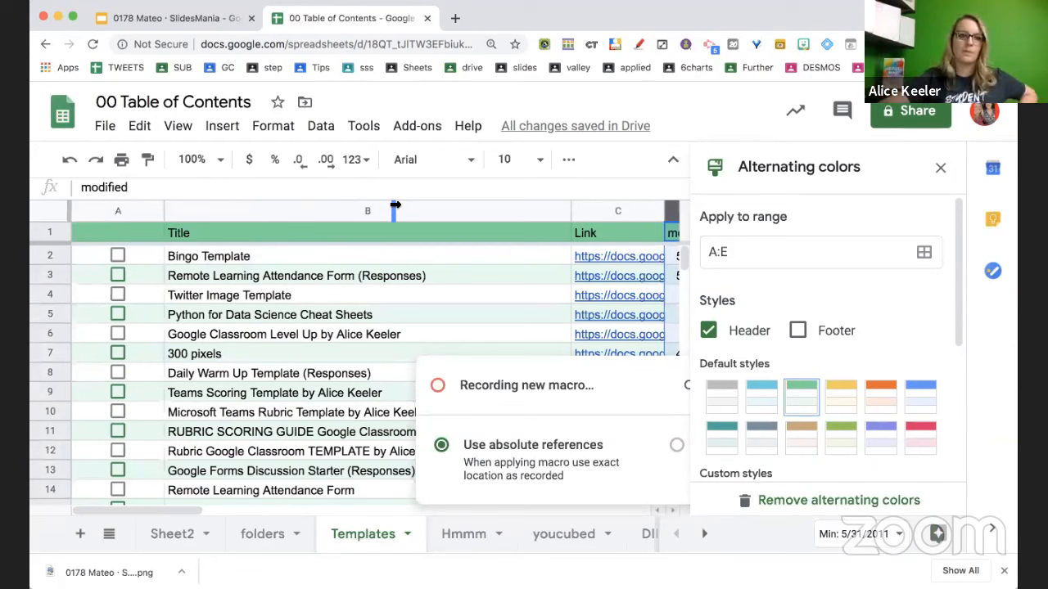
{"action": "left_click_drag", "start_coordinate": [166, 210], "coordinate": [123, 205]}
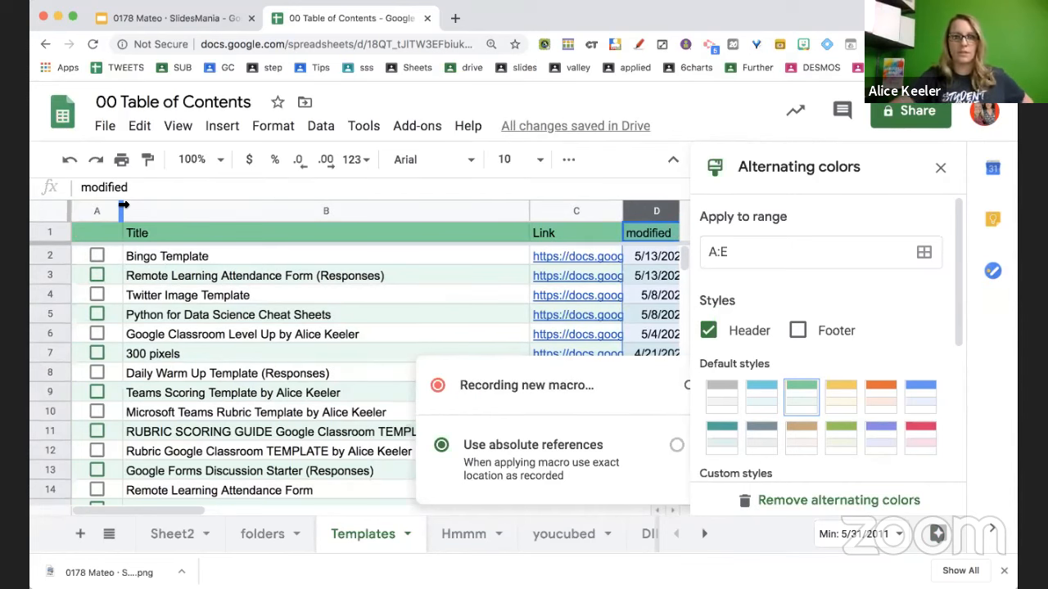
Set the header cells from Title to created to font size 18 in Comic Sans MS.
{"action": "left_click", "coordinate": [137, 232]}
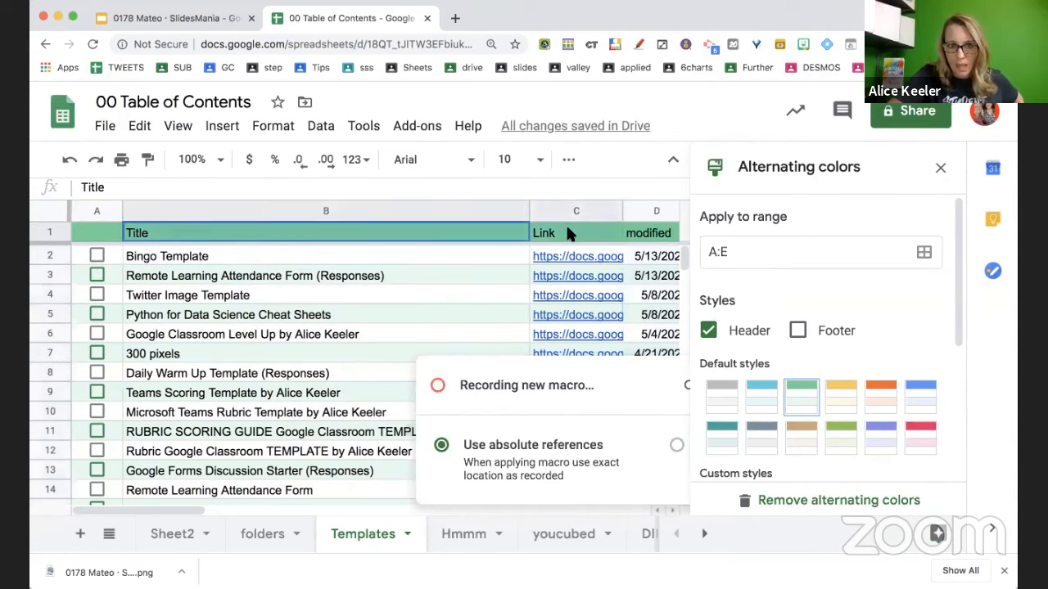
{"action": "key", "text": "super+shift+Right"}
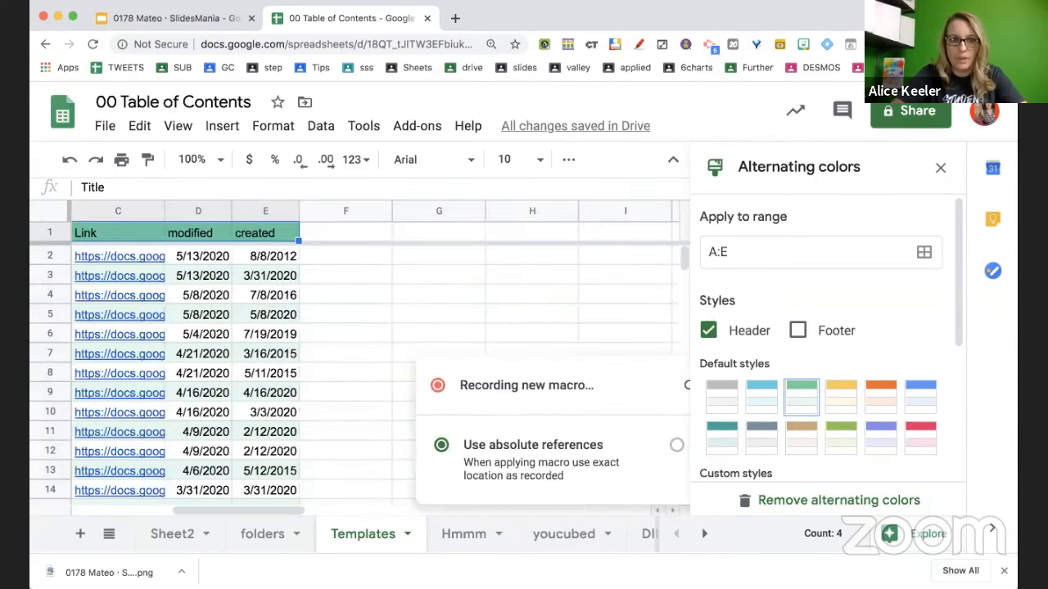
{"action": "left_click", "coordinate": [502, 159]}
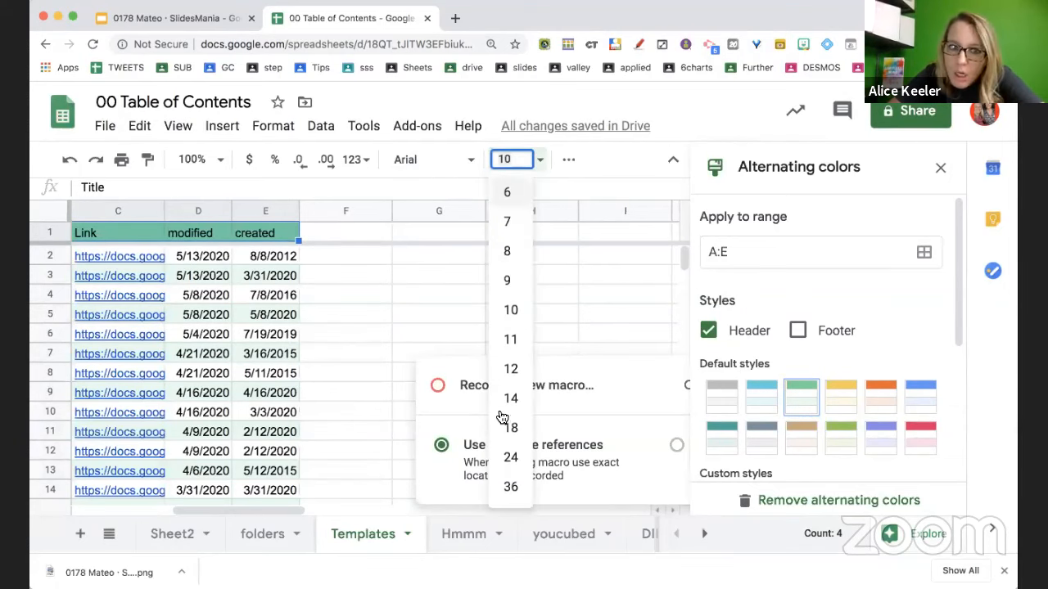
{"action": "left_click", "coordinate": [506, 438]}
{"action": "left_click", "coordinate": [420, 158]}
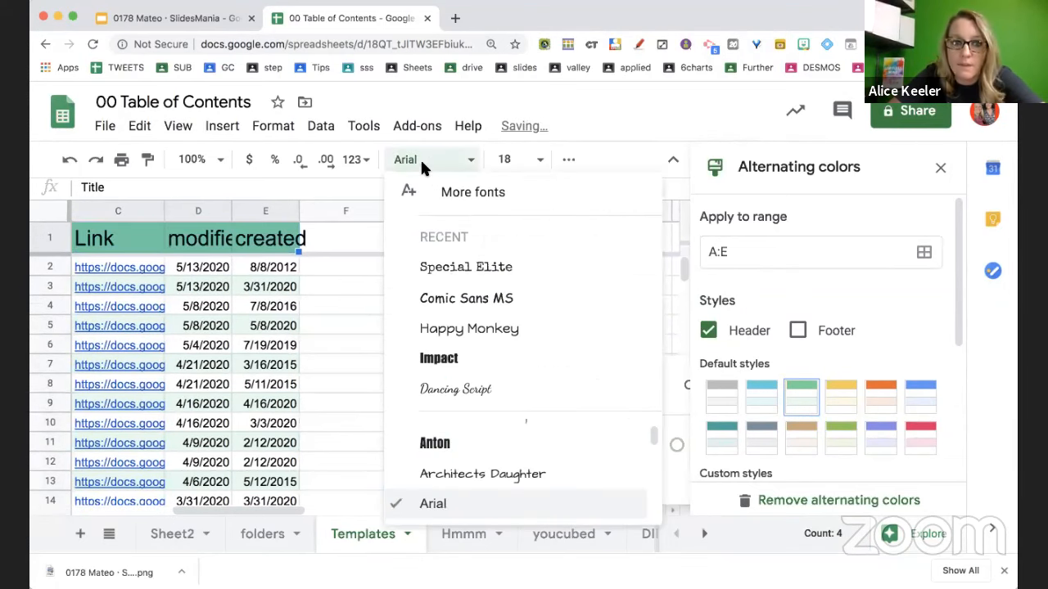
{"action": "left_click", "coordinate": [409, 298]}
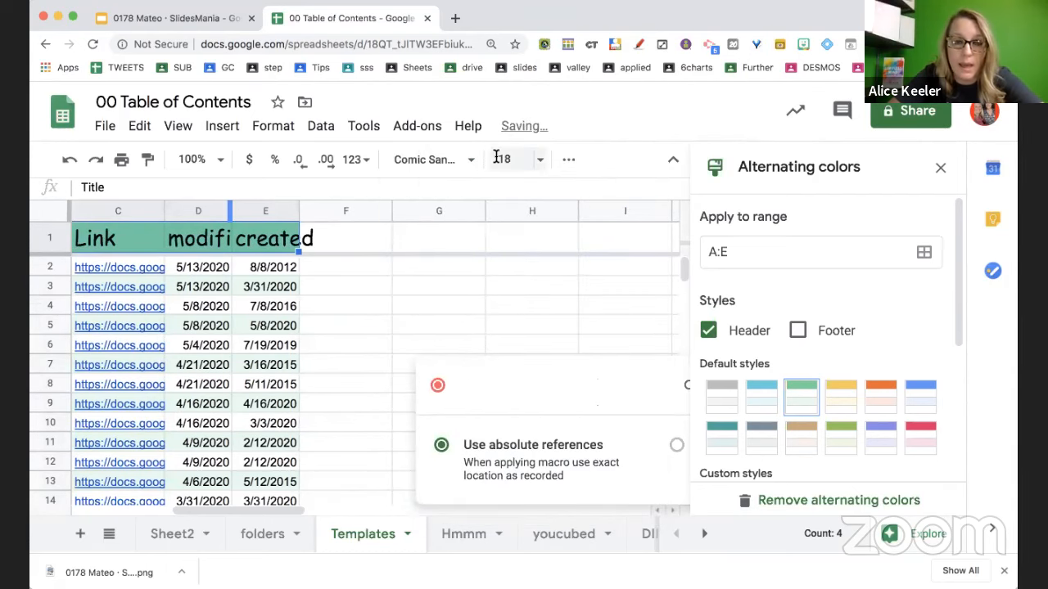
Change the text color of the header cells from Title to created to white.
{"action": "left_click", "coordinate": [569, 162]}
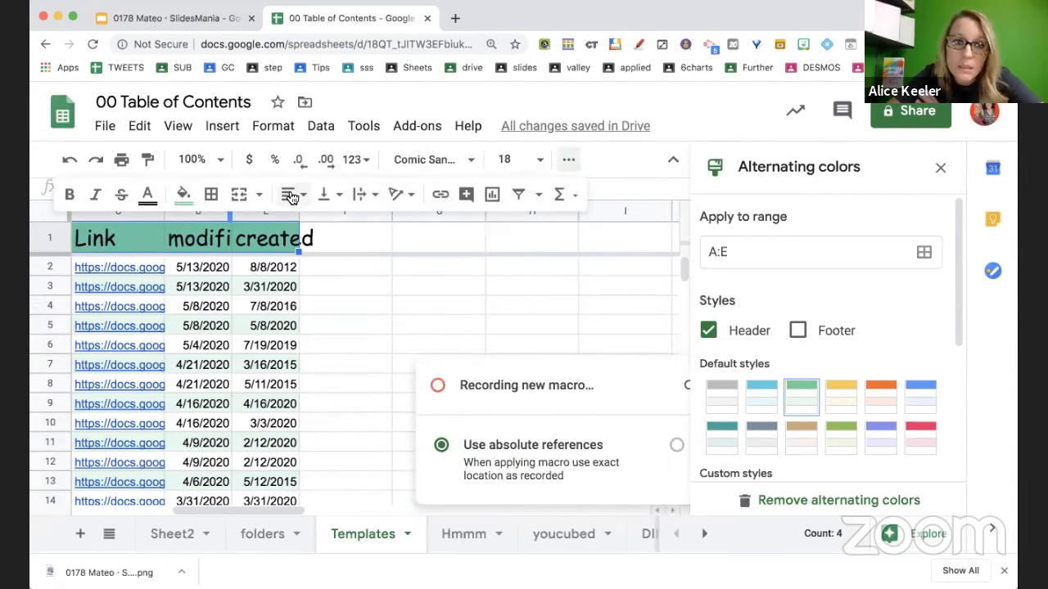
{"action": "left_click", "coordinate": [148, 195]}
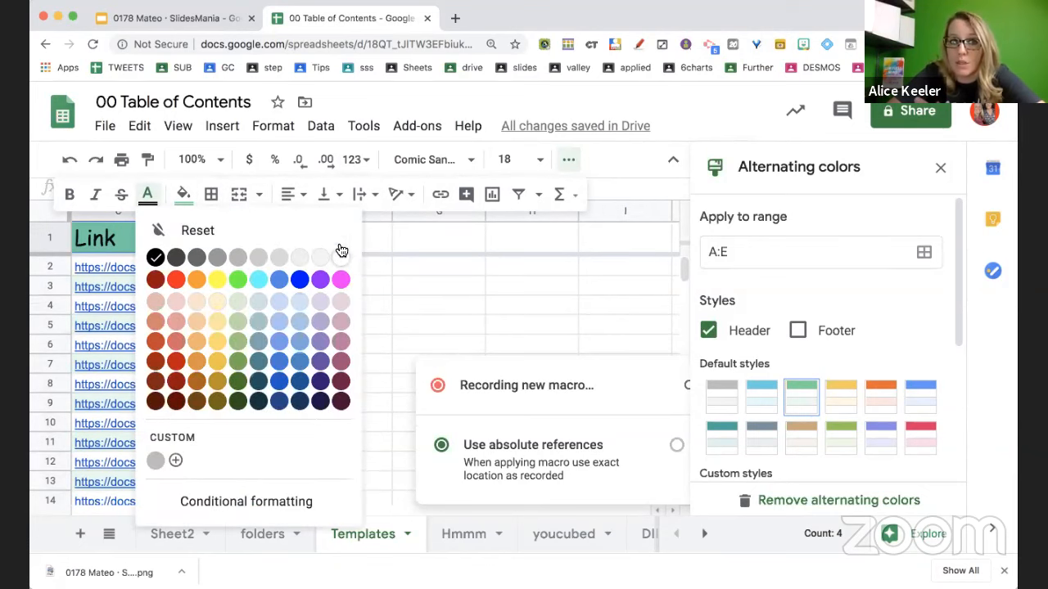
{"action": "left_click", "coordinate": [340, 257]}
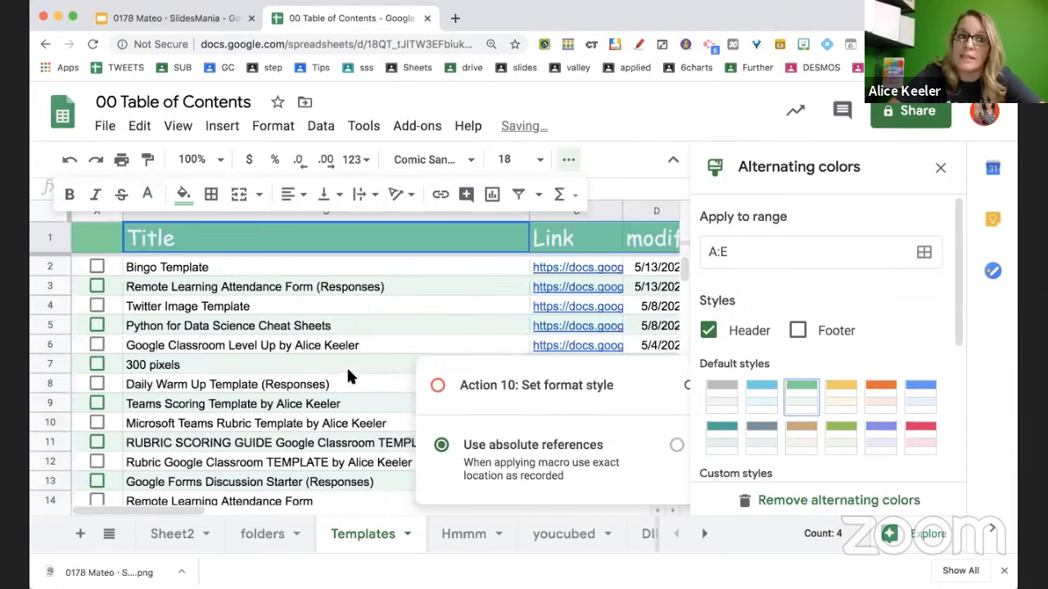
{"action": "left_click", "coordinate": [331, 291]}
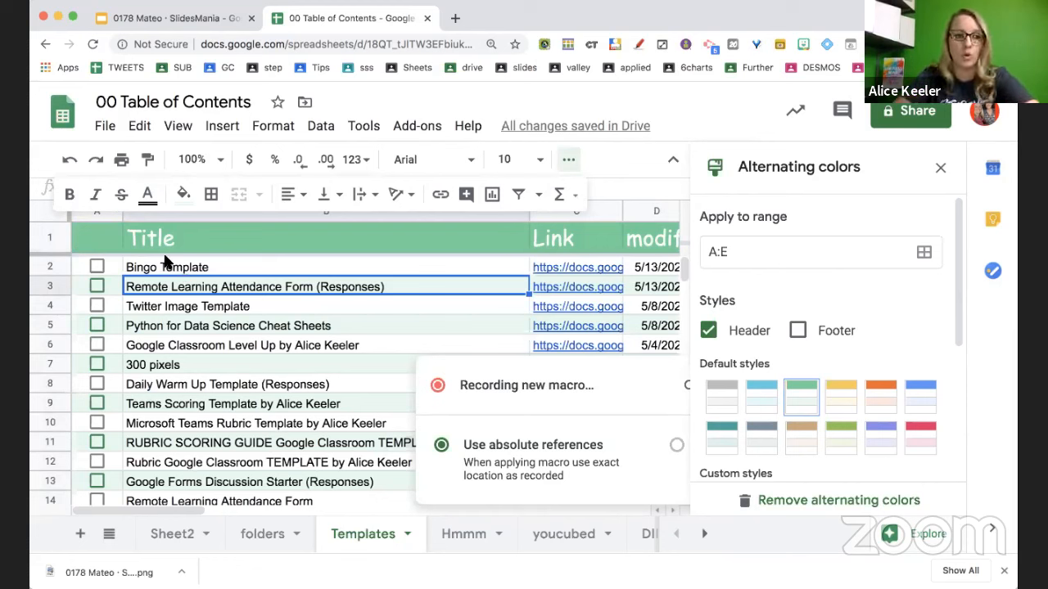
{"action": "left_click", "coordinate": [568, 160]}
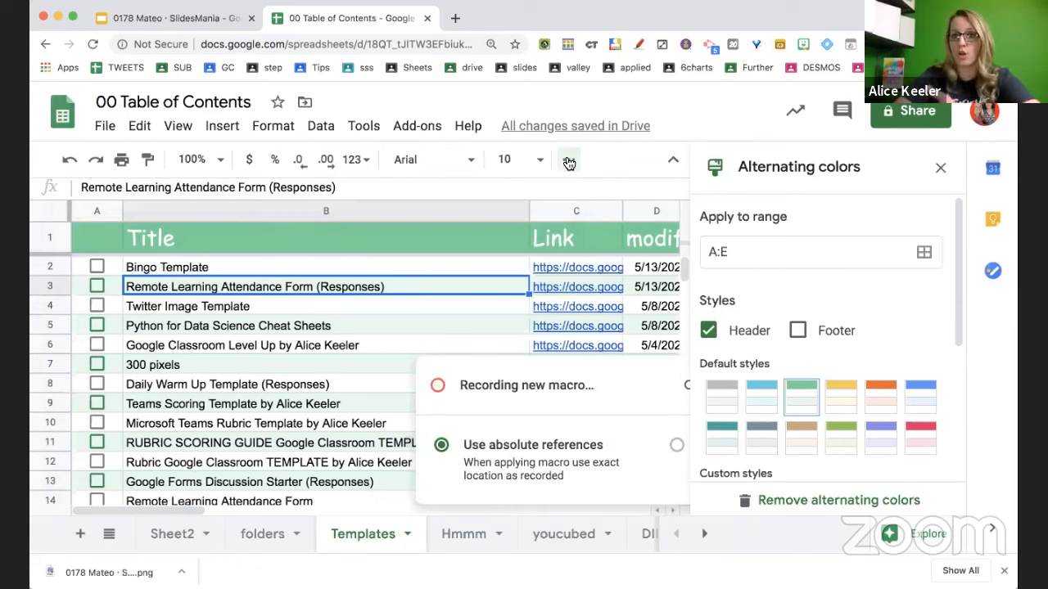
Insert a column between the checkboxes and the Title column and narrow it.
{"action": "left_click", "coordinate": [248, 210]}
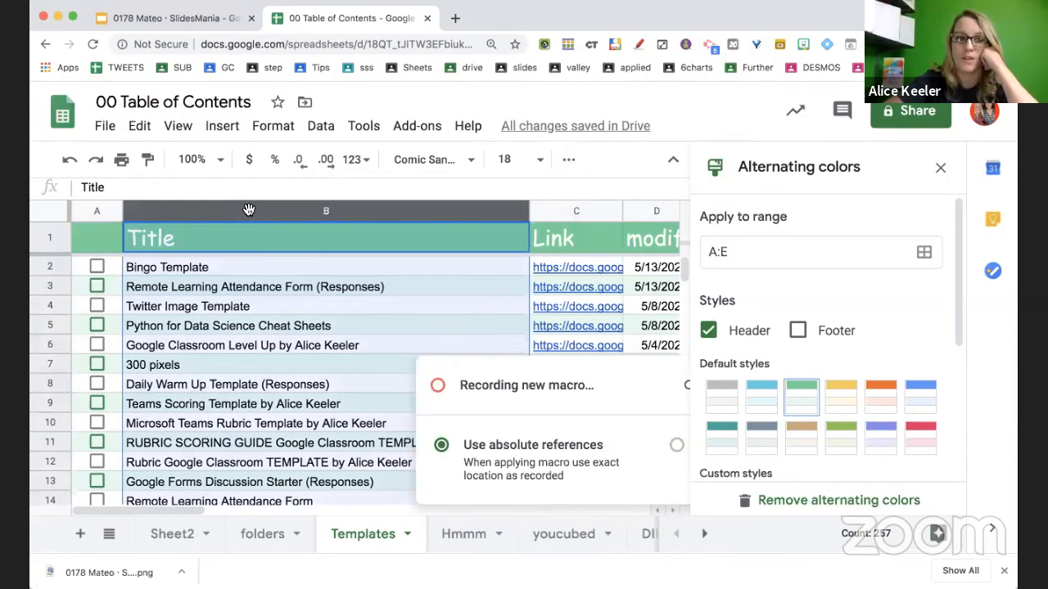
{"action": "right_click", "coordinate": [248, 212]}
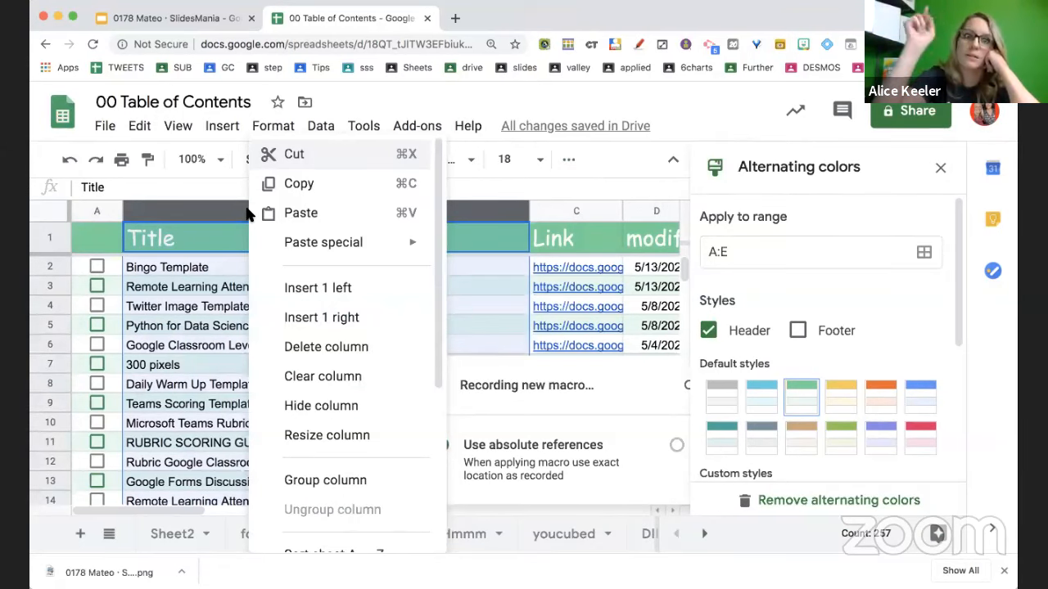
{"action": "left_click", "coordinate": [304, 292]}
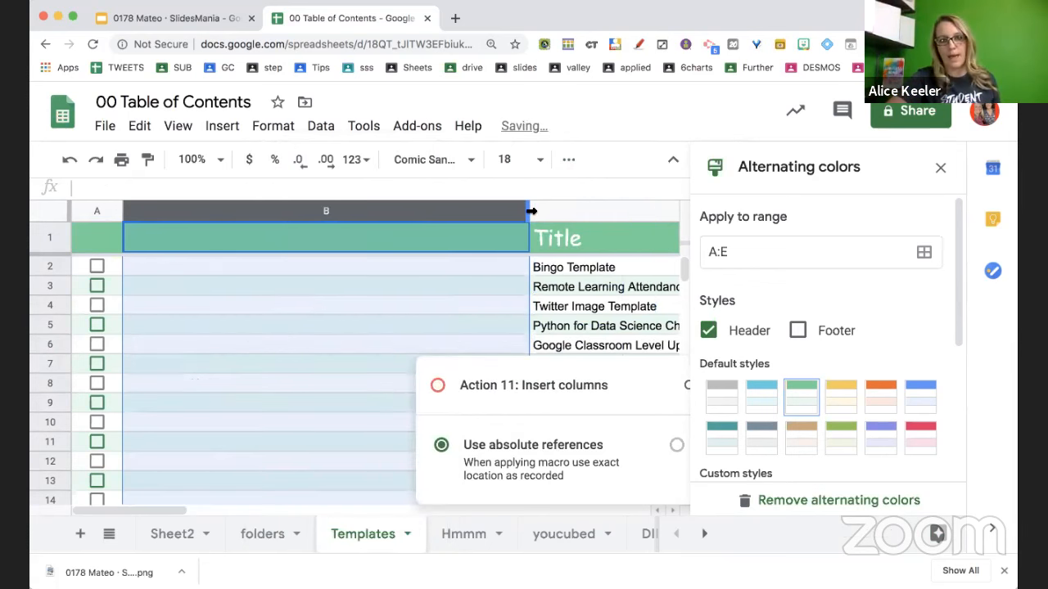
{"action": "left_click_drag", "start_coordinate": [529, 211], "coordinate": [177, 221]}
Enter 1 in cell B2 and 2 in cell B3 to start numbering the files.
{"action": "left_click", "coordinate": [166, 262]}
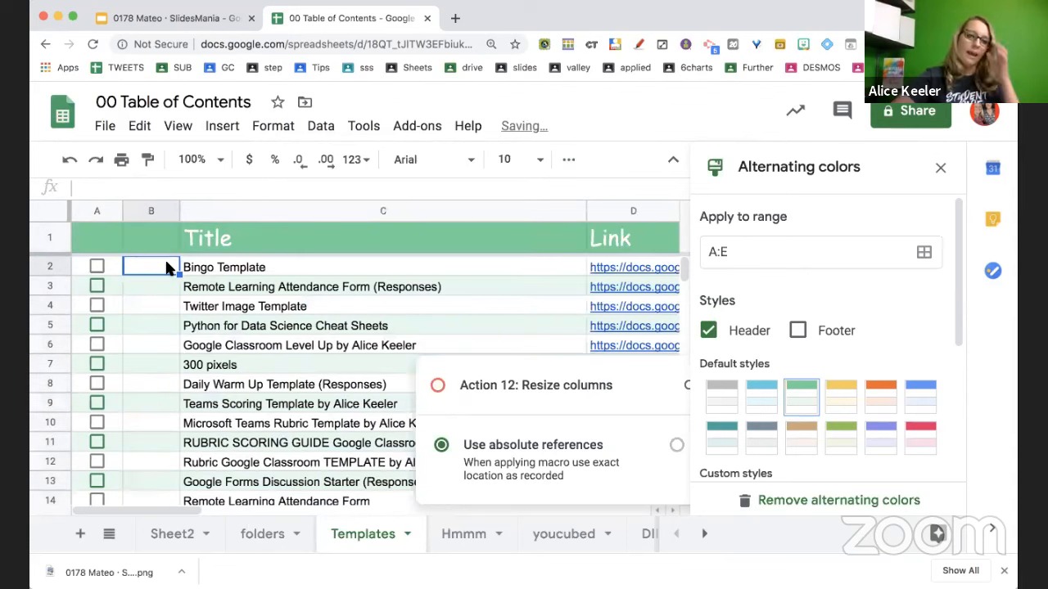
{"action": "type", "text": "1"}
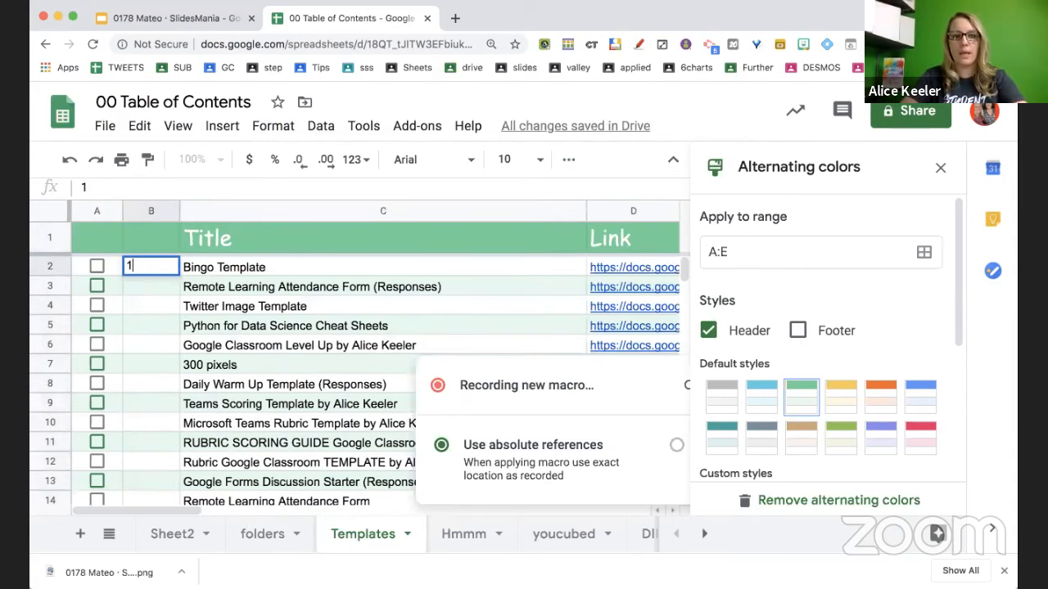
{"action": "key", "text": "Return"}
{"action": "type", "text": "2"}
{"action": "key", "text": "Return"}
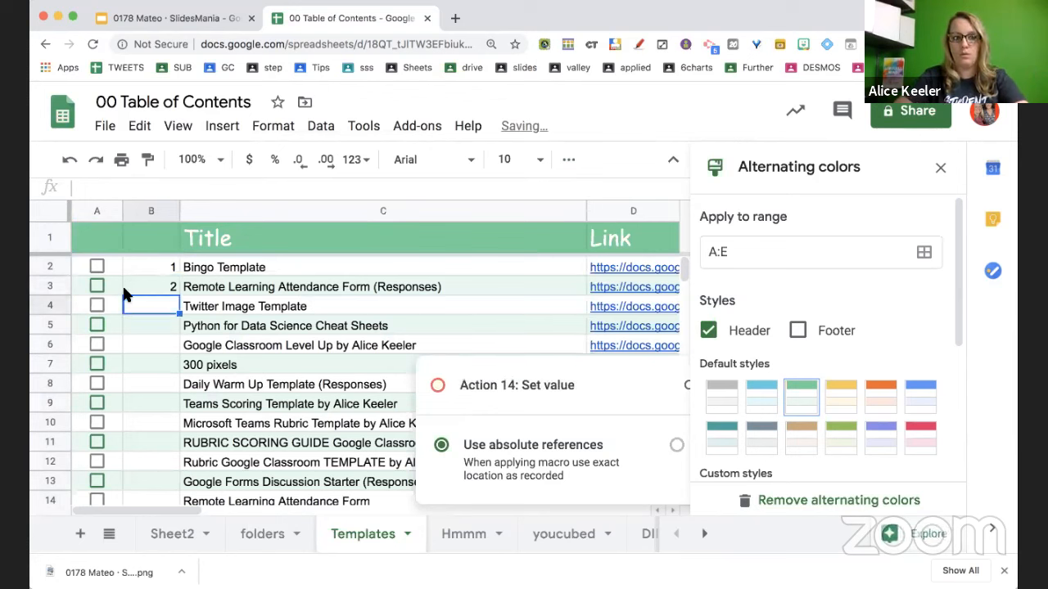
Fill the number series from B2:B3 down column B alongside the listed file titles.
{"action": "left_click_drag", "start_coordinate": [145, 271], "coordinate": [145, 492]}
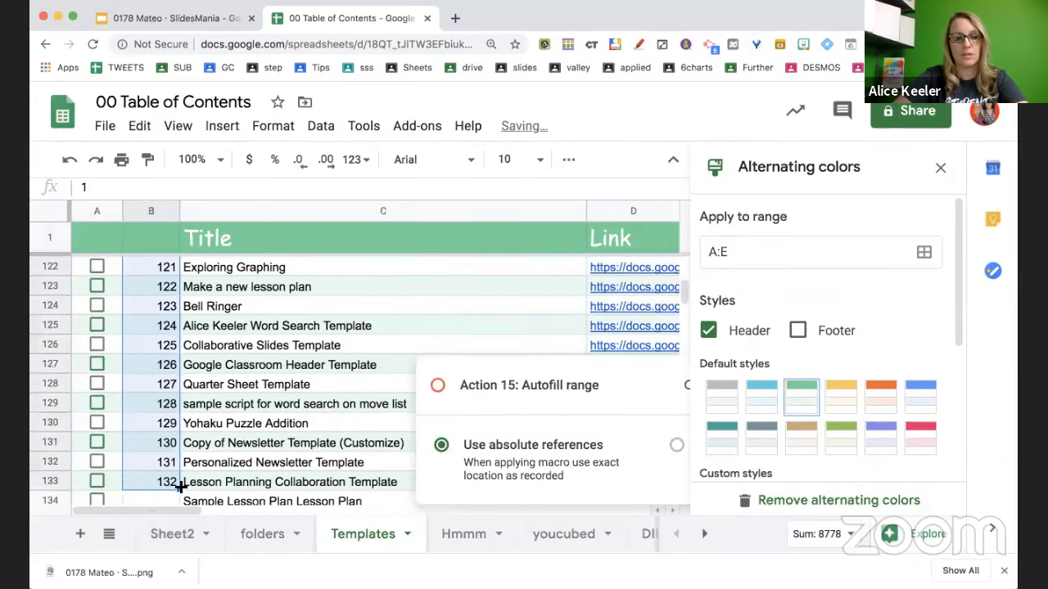
{"action": "double_click", "coordinate": [181, 488]}
{"action": "scroll", "coordinate": [172, 389], "scroll_direction": "down", "scroll_amount": 10}
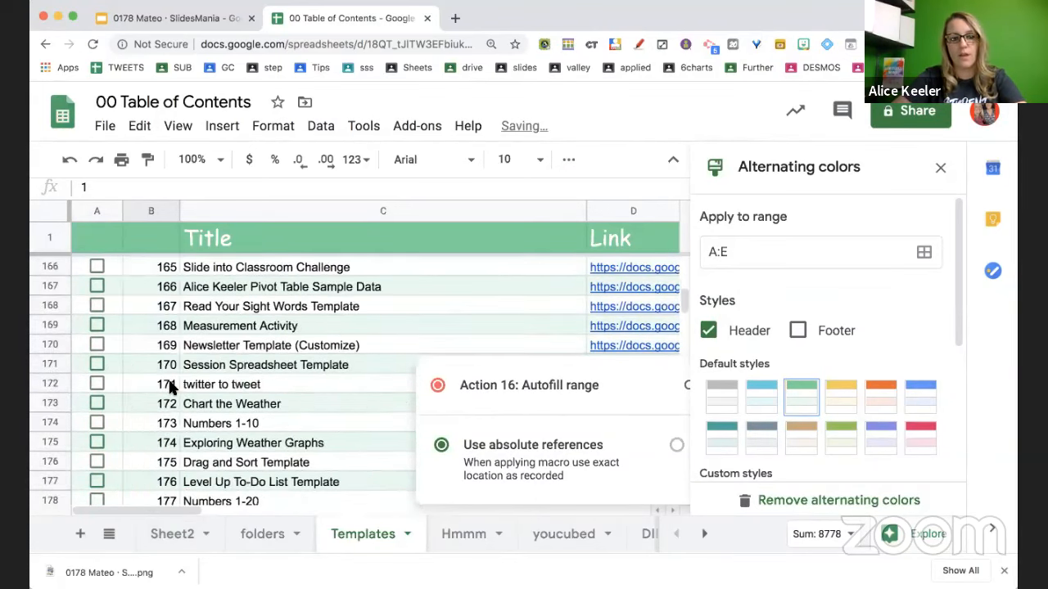
{"action": "scroll", "coordinate": [171, 389], "scroll_direction": "down", "scroll_amount": 2}
{"action": "scroll", "coordinate": [171, 389], "scroll_direction": "up", "scroll_amount": 20}
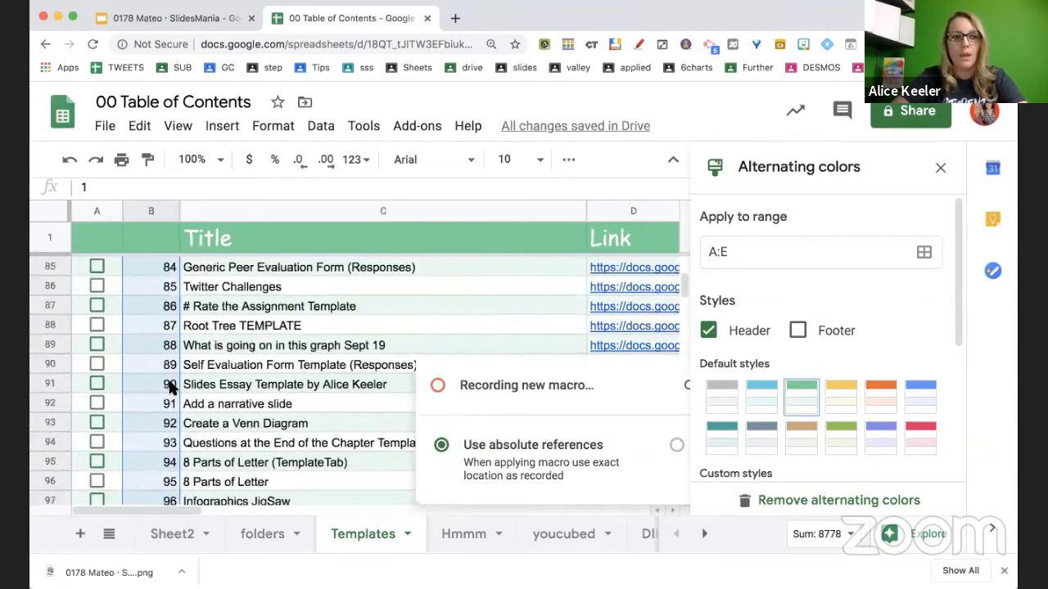
{"action": "scroll", "coordinate": [172, 389], "scroll_direction": "up", "scroll_amount": 4}
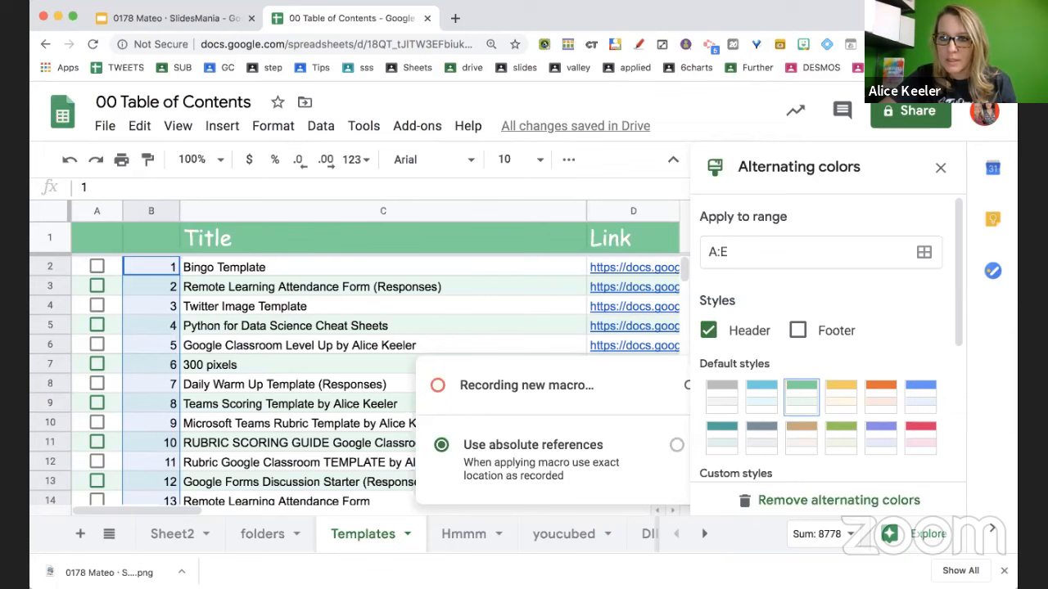
Finish the macro recording, save it under the name fancy, and close the List the Files sidebar.
{"action": "left_click", "coordinate": [939, 170]}
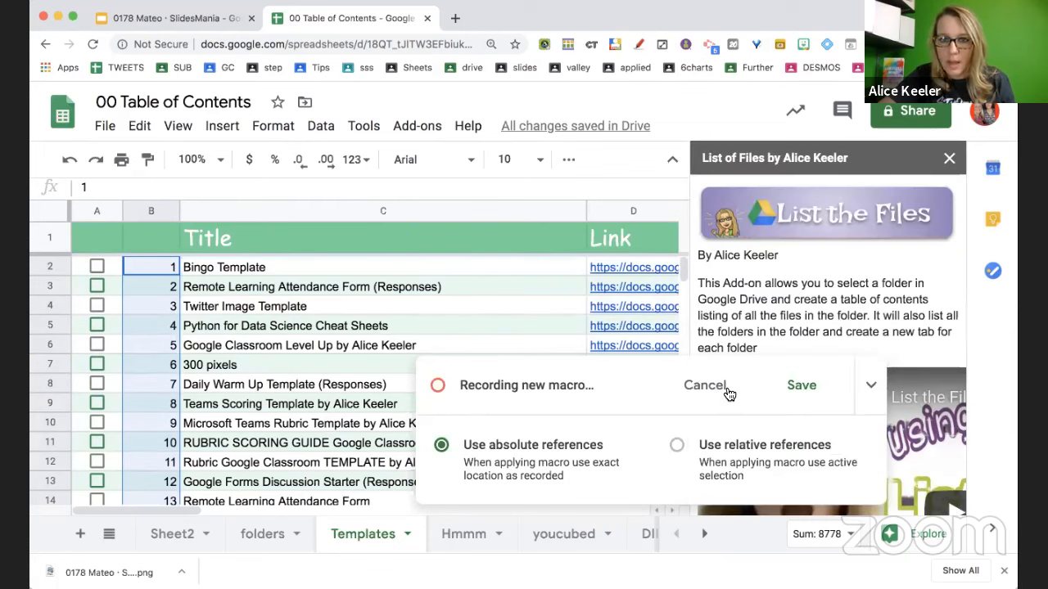
{"action": "left_click", "coordinate": [801, 385]}
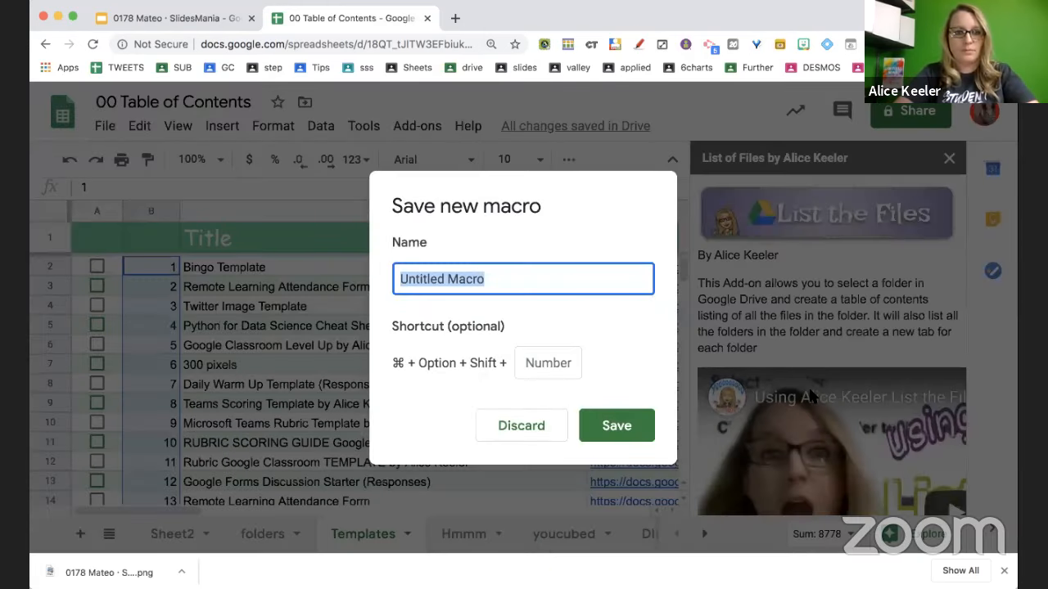
{"action": "type", "text": "fancy"}
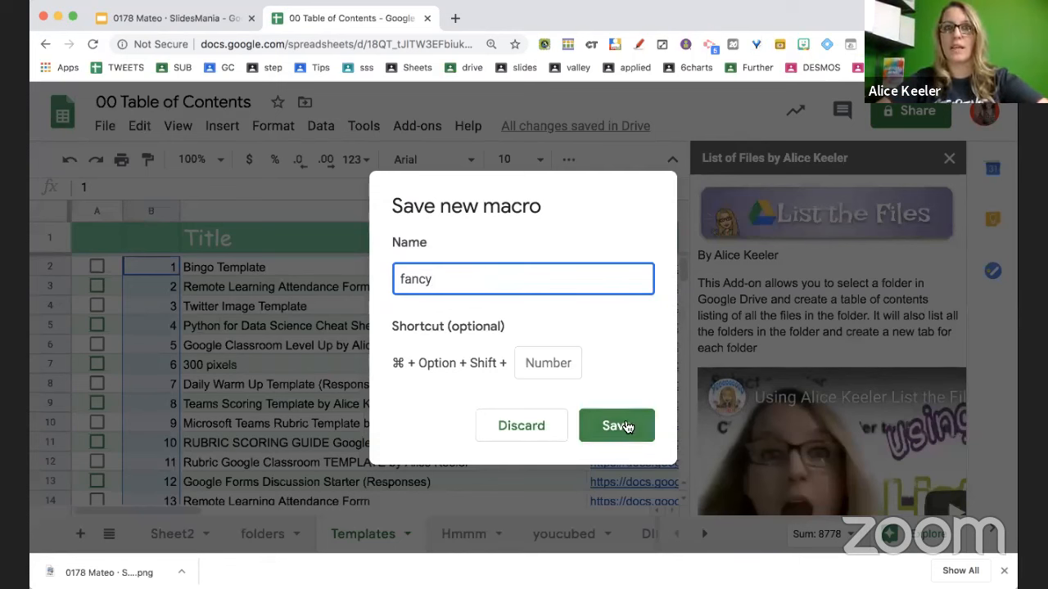
{"action": "left_click", "coordinate": [624, 426]}
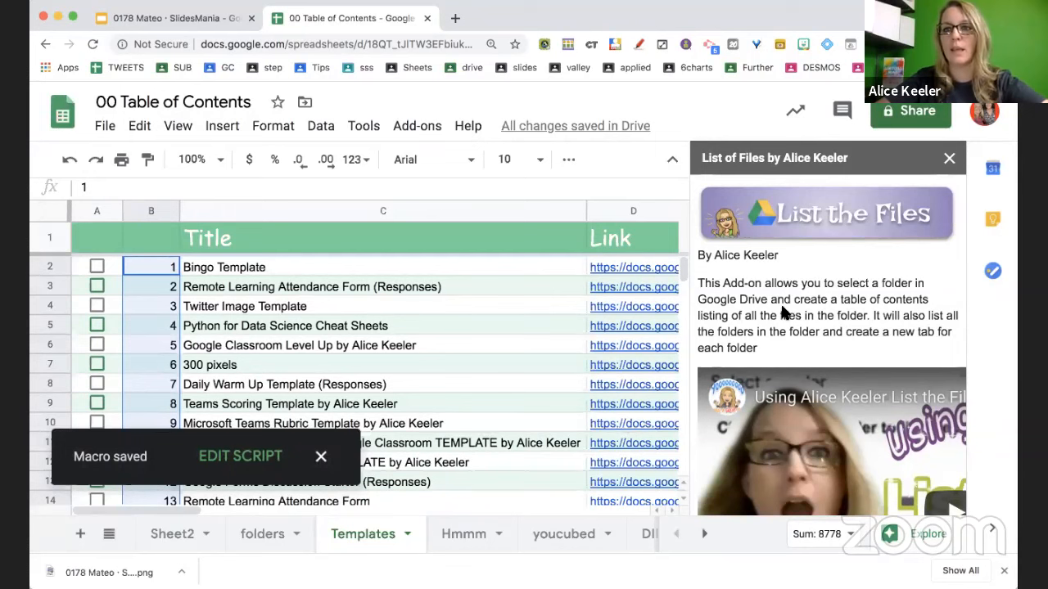
{"action": "left_click", "coordinate": [949, 158]}
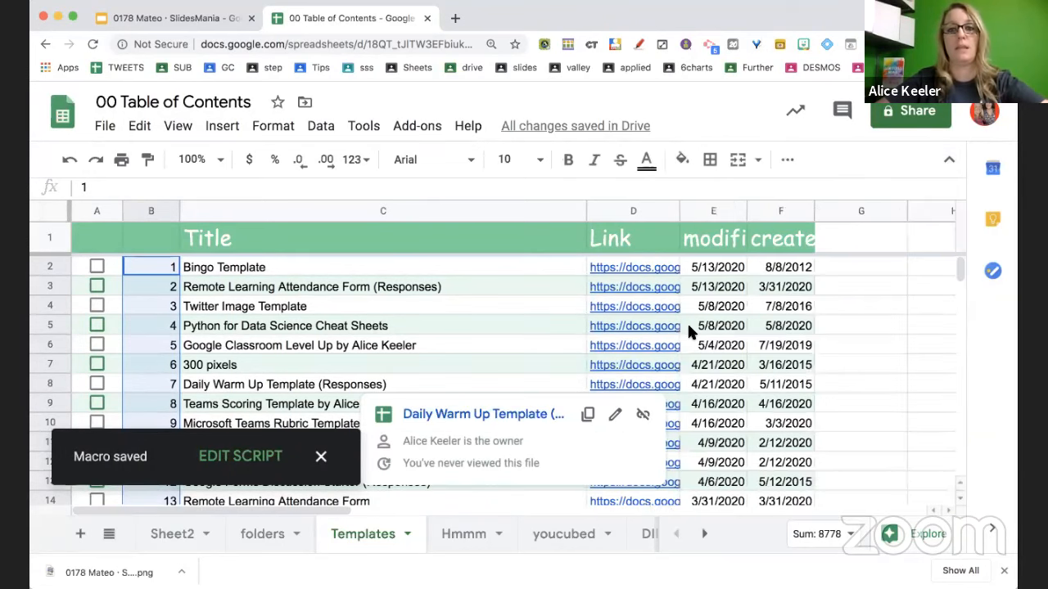
{"action": "left_click", "coordinate": [780, 347]}
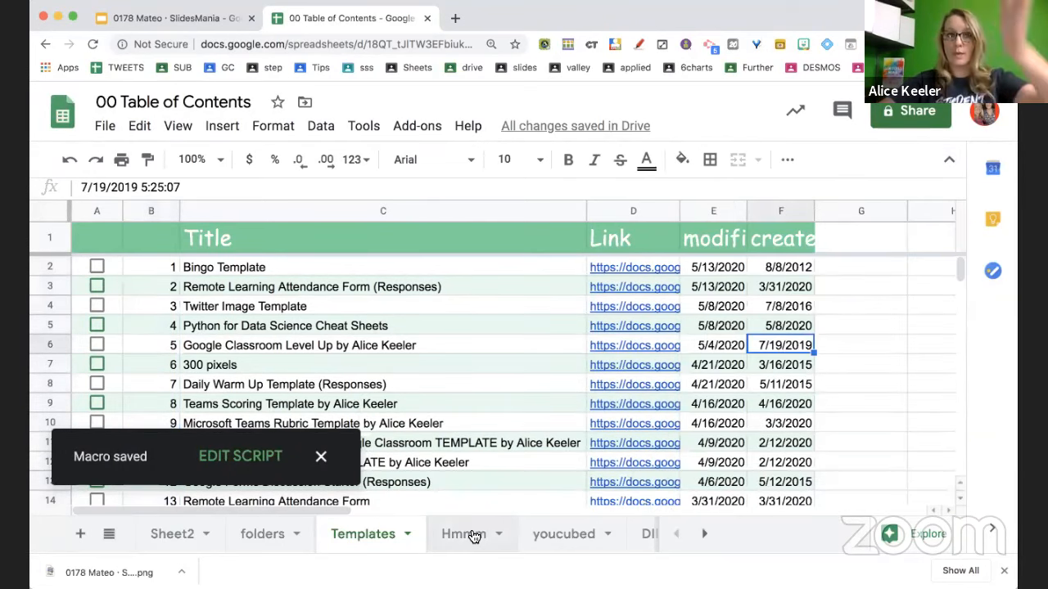
Run the fancy macro on the Hmmm sheet and check the numbering down column B.
{"action": "left_click", "coordinate": [464, 534]}
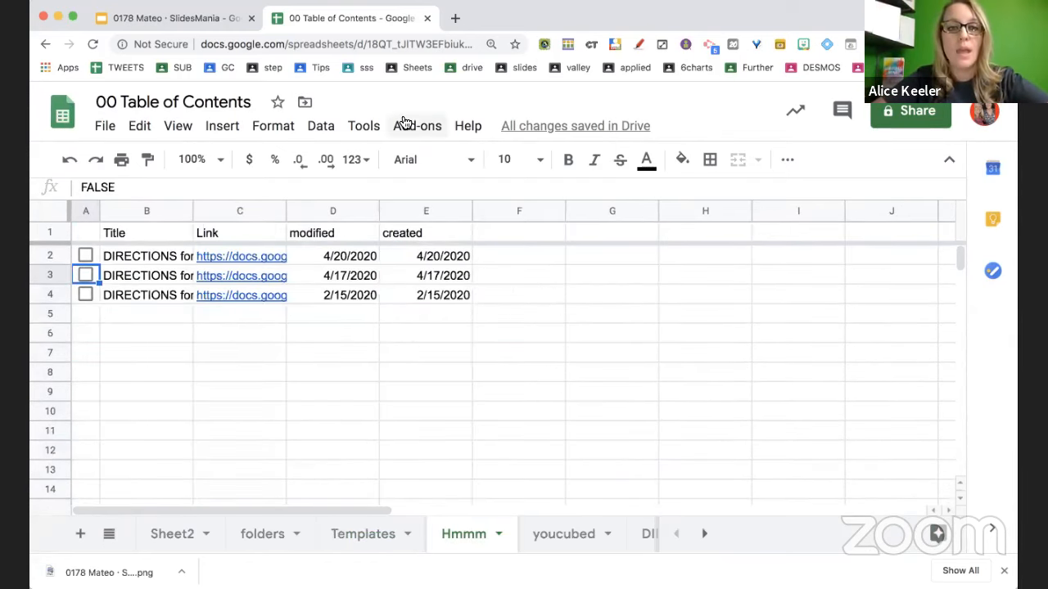
{"action": "left_click", "coordinate": [366, 128]}
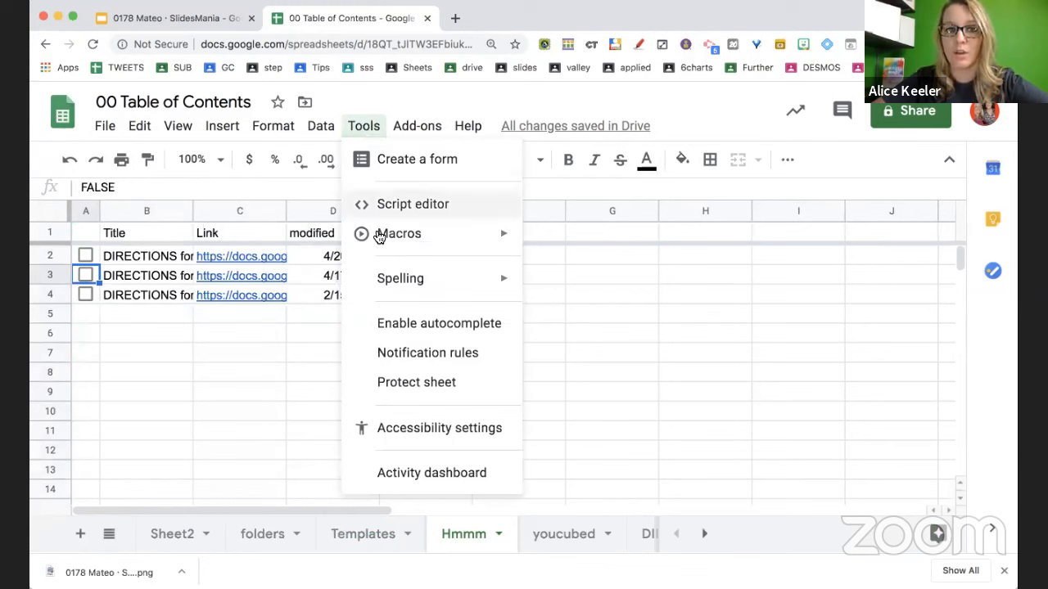
{"action": "mouse_move", "coordinate": [414, 241]}
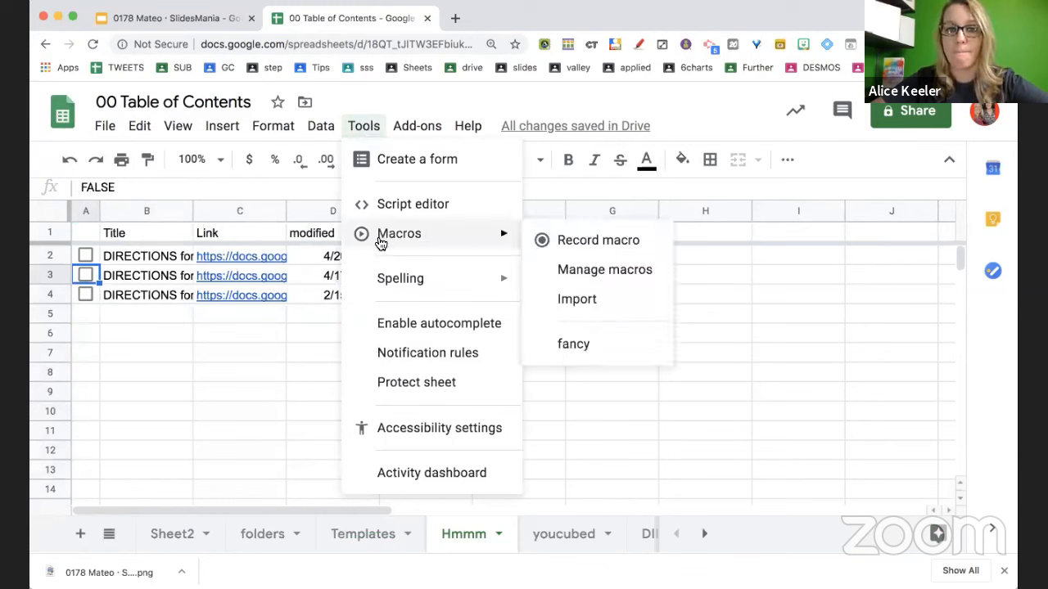
{"action": "left_click", "coordinate": [605, 355]}
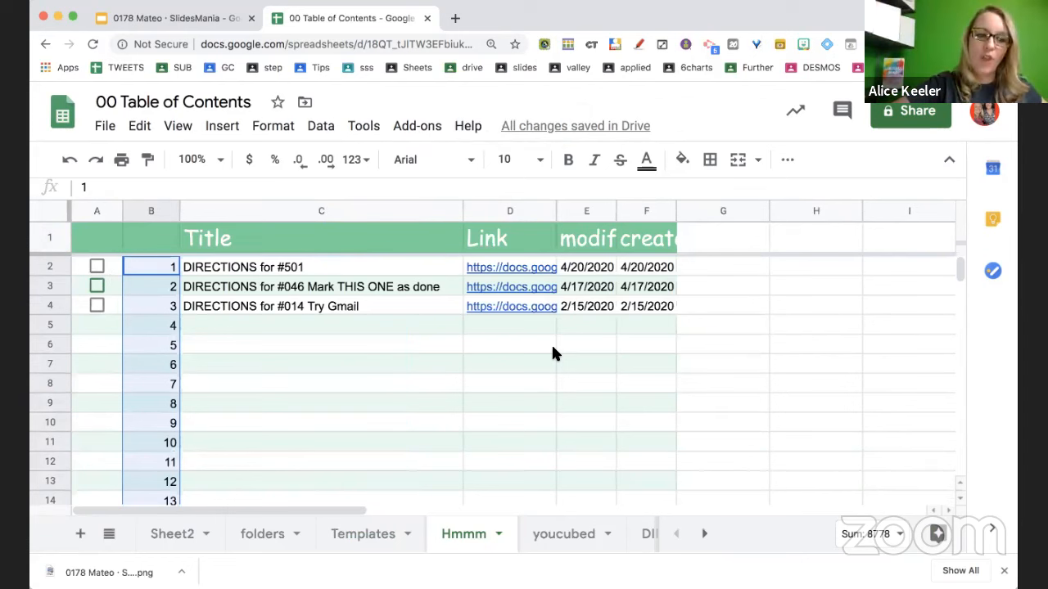
{"action": "scroll", "coordinate": [552, 353], "scroll_direction": "down", "scroll_amount": 20}
{"action": "scroll", "coordinate": [552, 350], "scroll_direction": "up", "scroll_amount": 15}
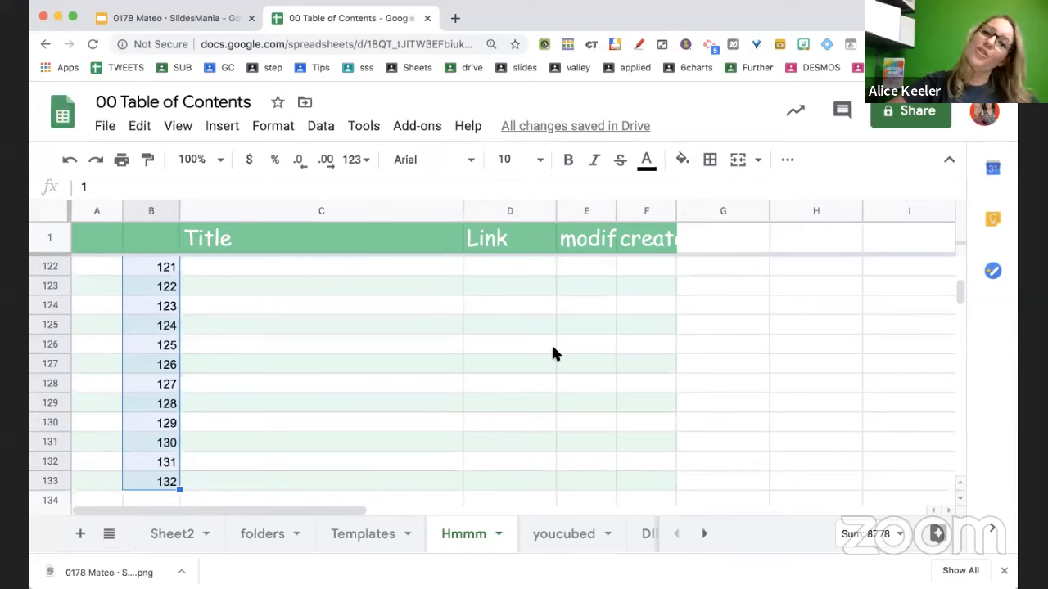
{"action": "scroll", "coordinate": [553, 354], "scroll_direction": "up", "scroll_amount": 20}
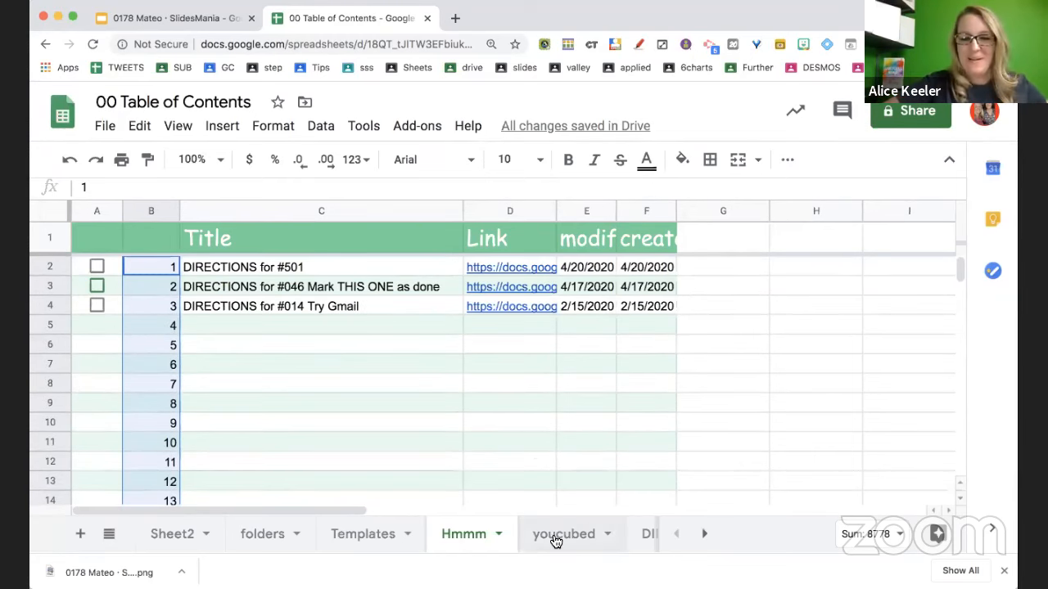
Run the fancy macro on the youcubed sheet.
{"action": "left_click", "coordinate": [558, 535]}
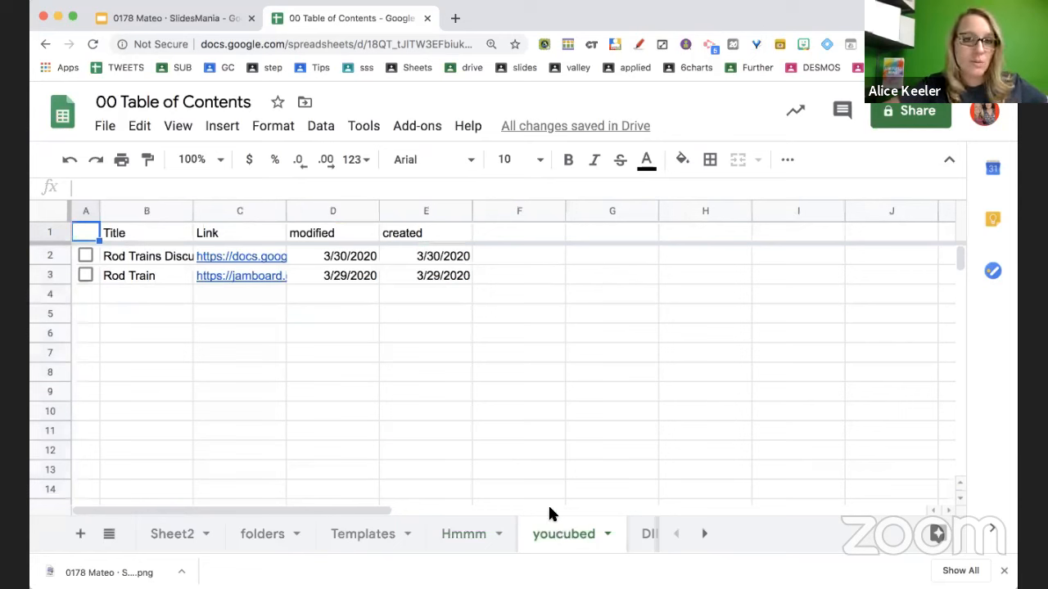
{"action": "left_click", "coordinate": [364, 127]}
{"action": "mouse_move", "coordinate": [410, 236]}
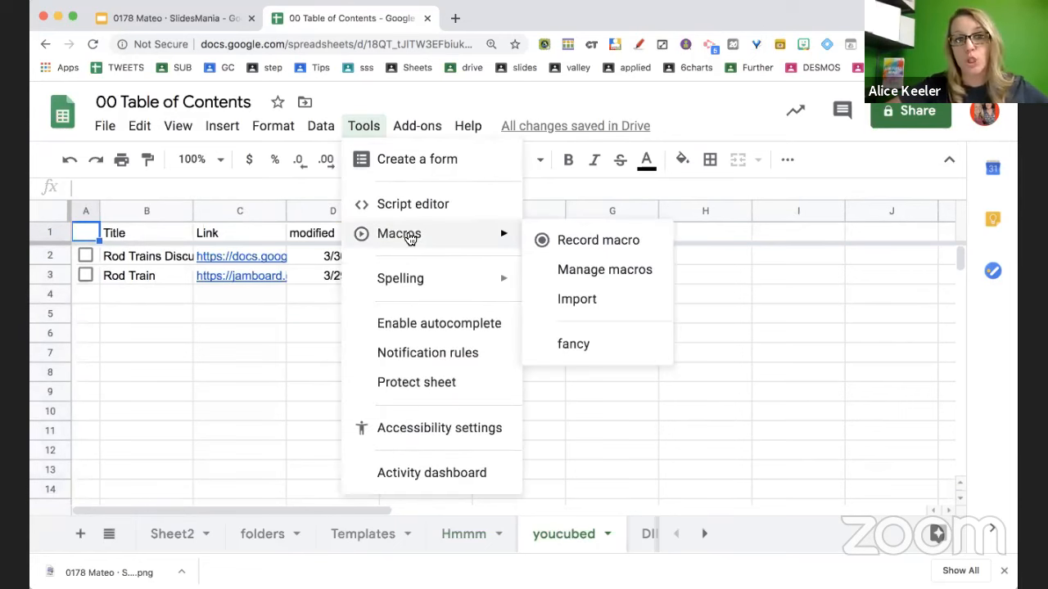
{"action": "left_click", "coordinate": [621, 343]}
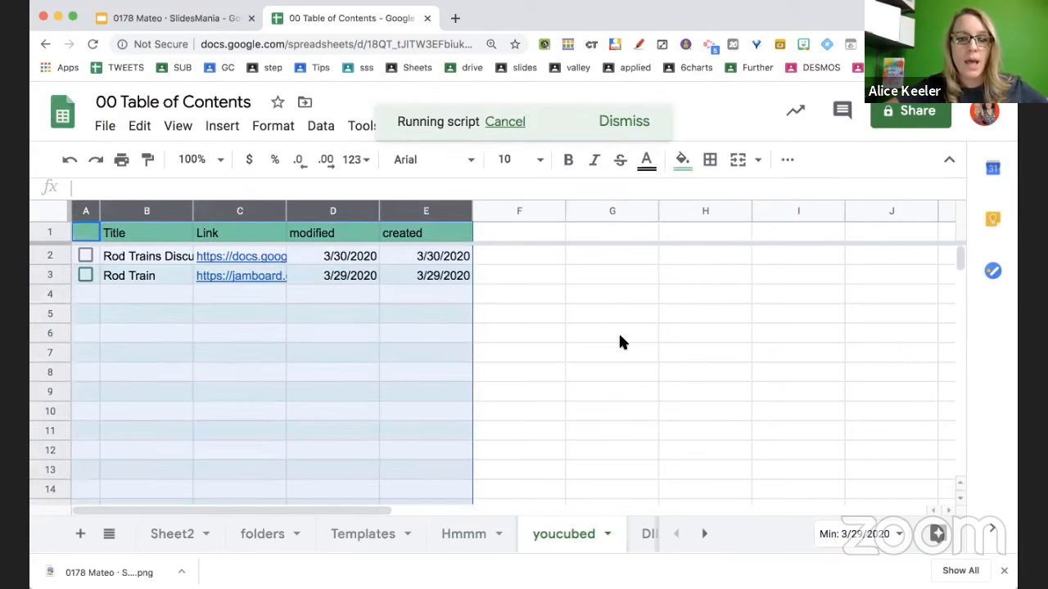
Run the fancy macro on the DIRECTIONS not templates sheet.
{"action": "left_click", "coordinate": [571, 536]}
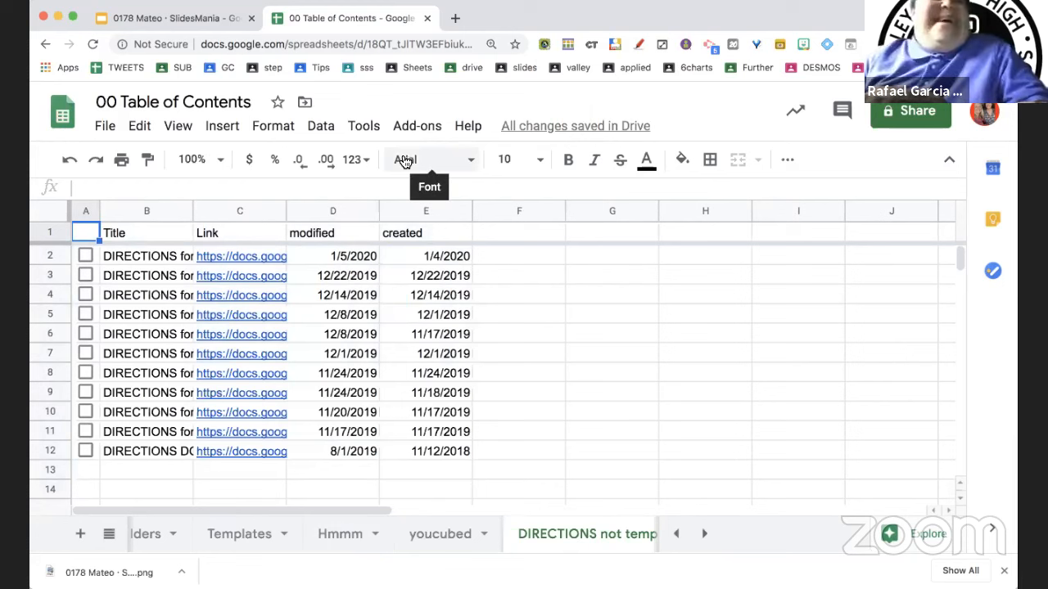
{"action": "left_click", "coordinate": [364, 125]}
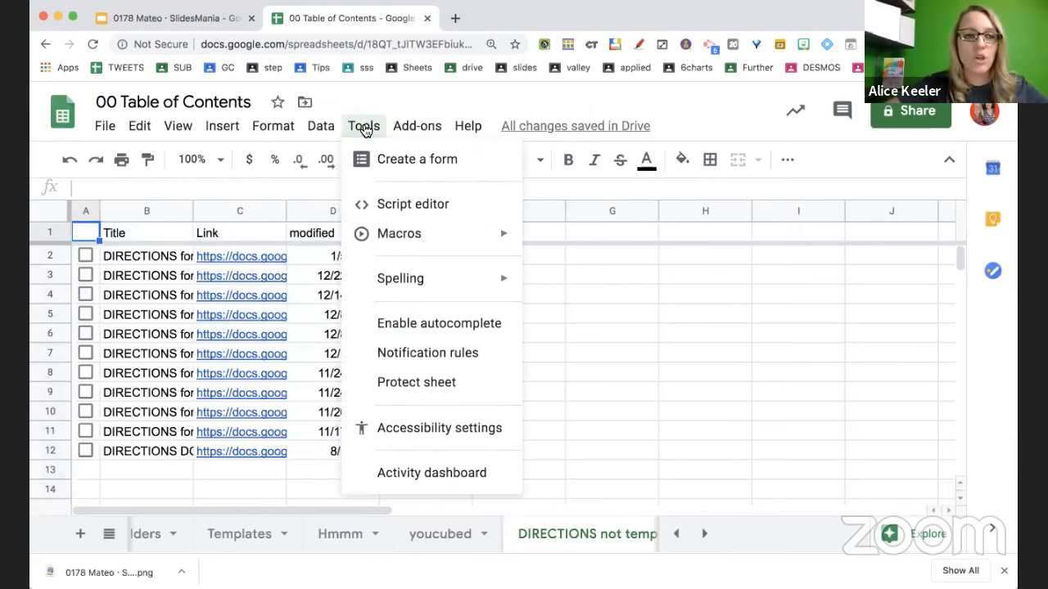
{"action": "mouse_move", "coordinate": [399, 235]}
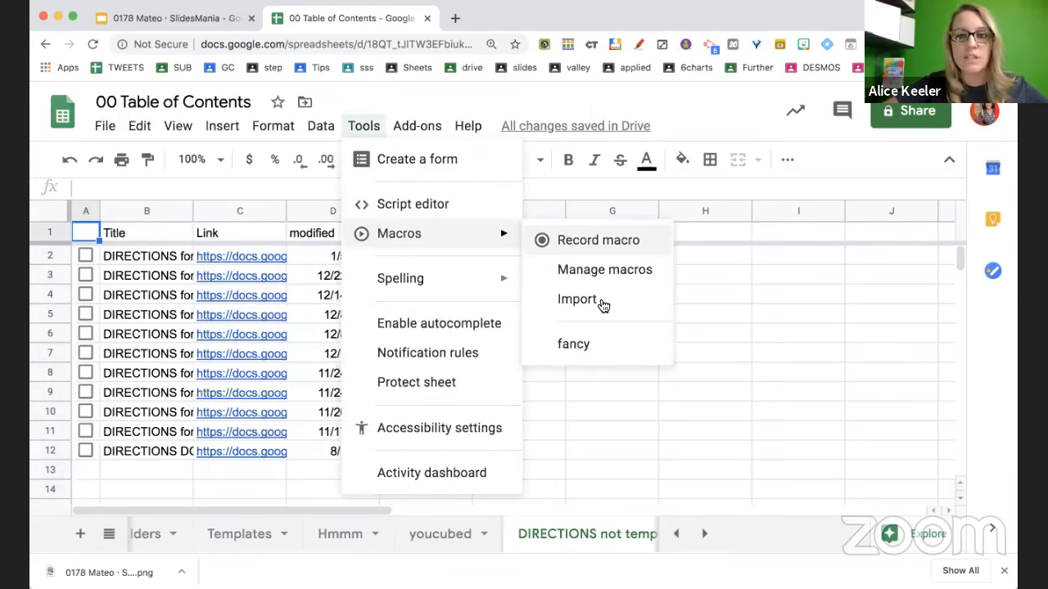
{"action": "left_click", "coordinate": [605, 354]}
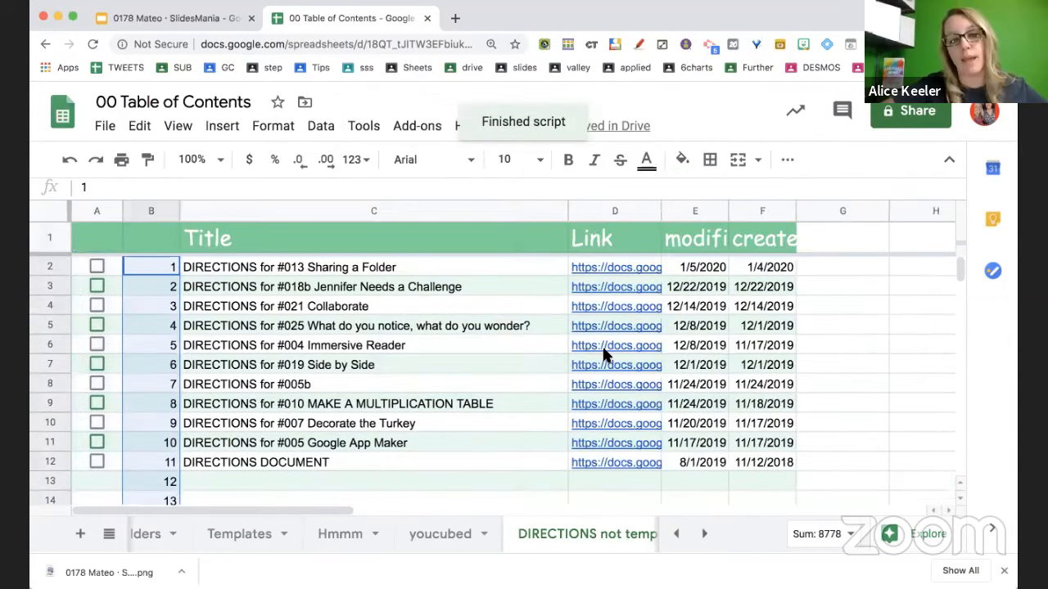
Run the fancy macro on the Templates FTO sheet.
{"action": "left_click", "coordinate": [597, 533]}
{"action": "left_click", "coordinate": [568, 533]}
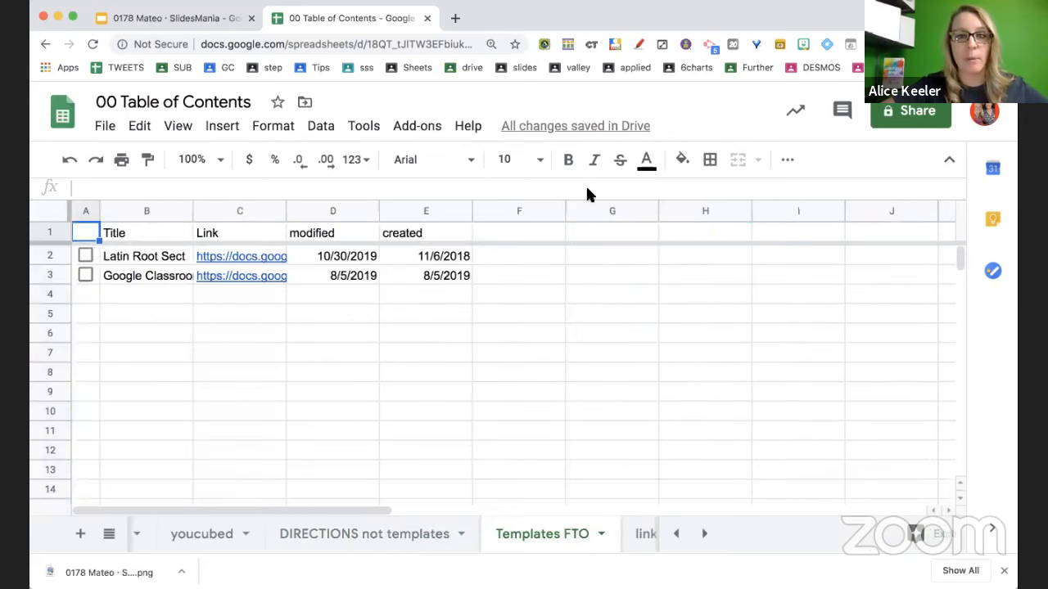
{"action": "left_click", "coordinate": [353, 129]}
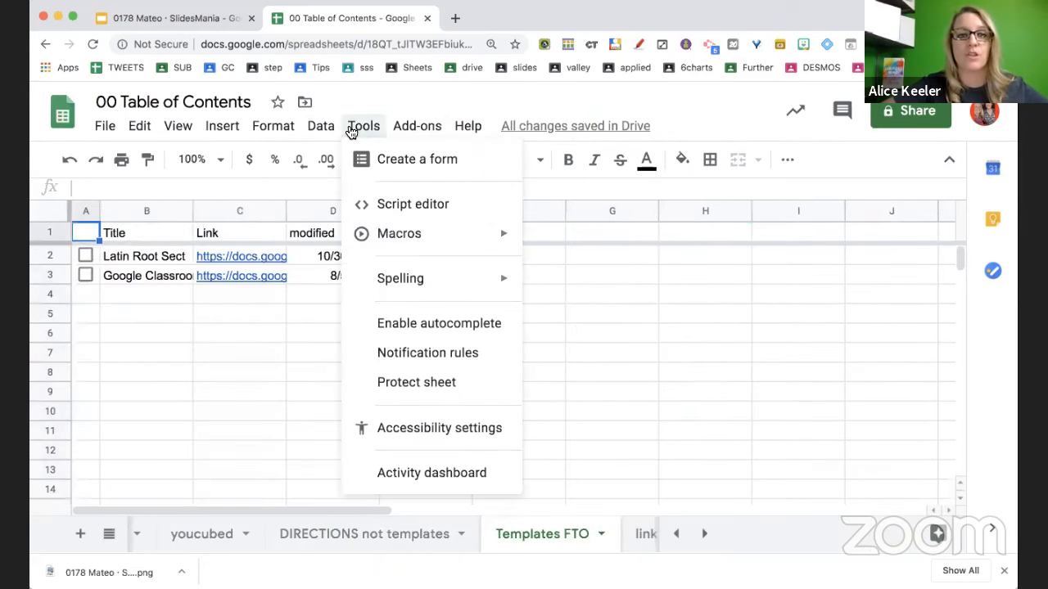
{"action": "mouse_move", "coordinate": [474, 234]}
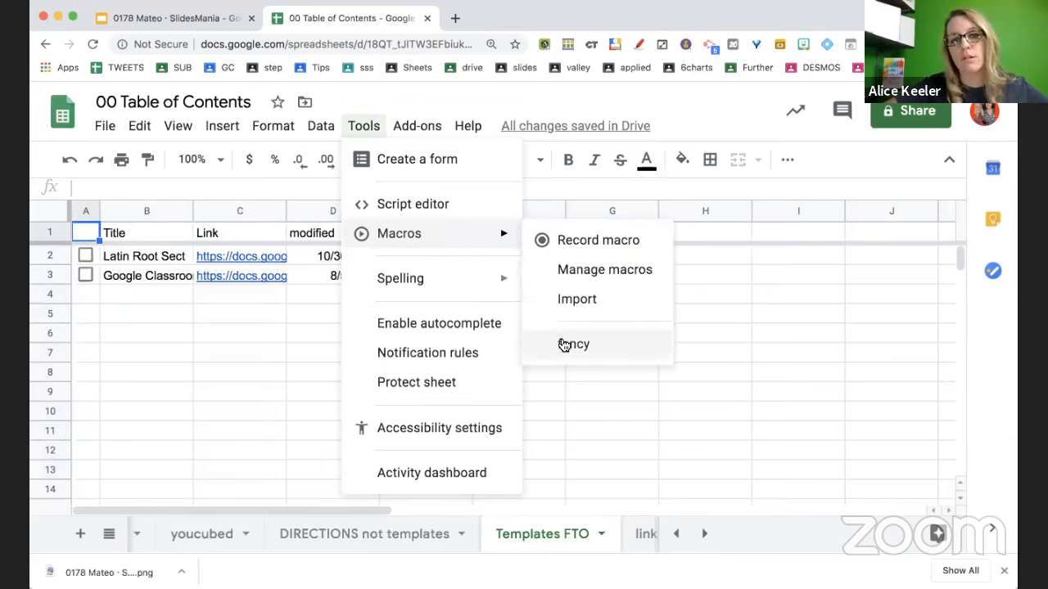
{"action": "left_click", "coordinate": [562, 344]}
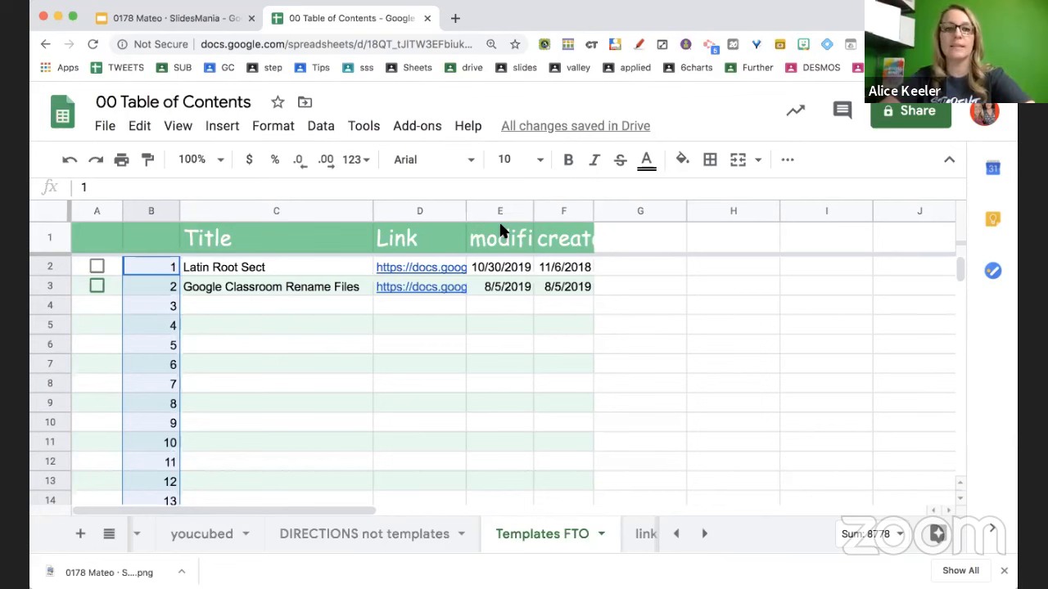
Open the fancy macro's script from the macro manager and look through the recorded code in macros.gs.
{"action": "left_click", "coordinate": [364, 127]}
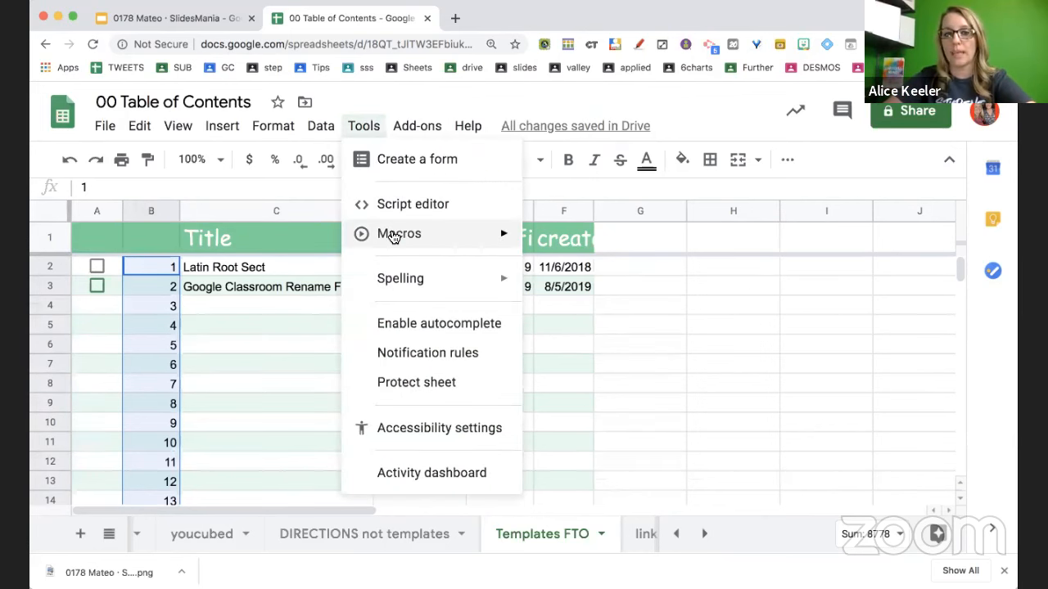
{"action": "mouse_move", "coordinate": [394, 236]}
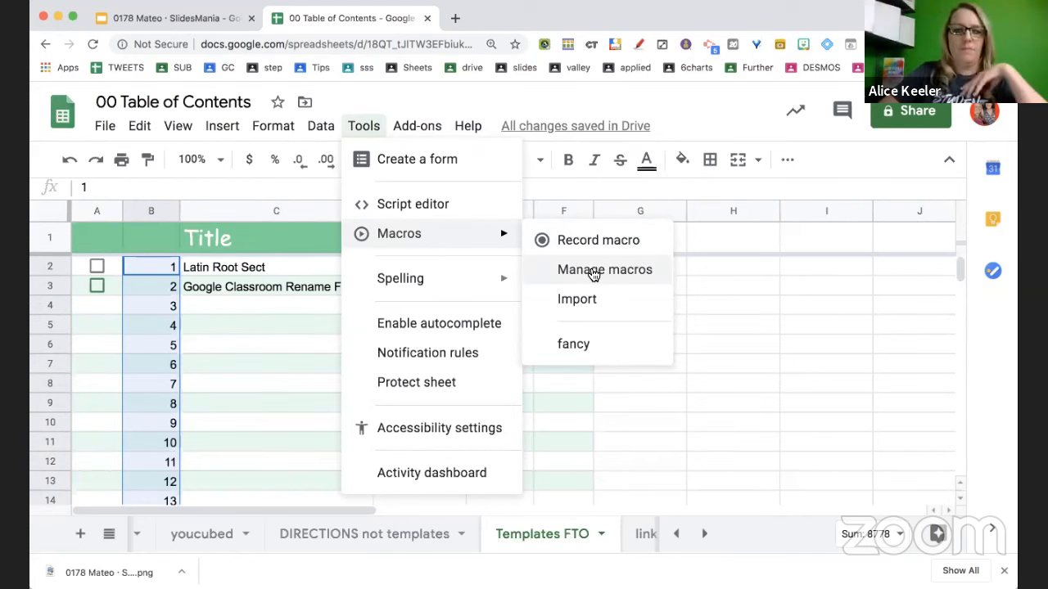
{"action": "left_click", "coordinate": [593, 275]}
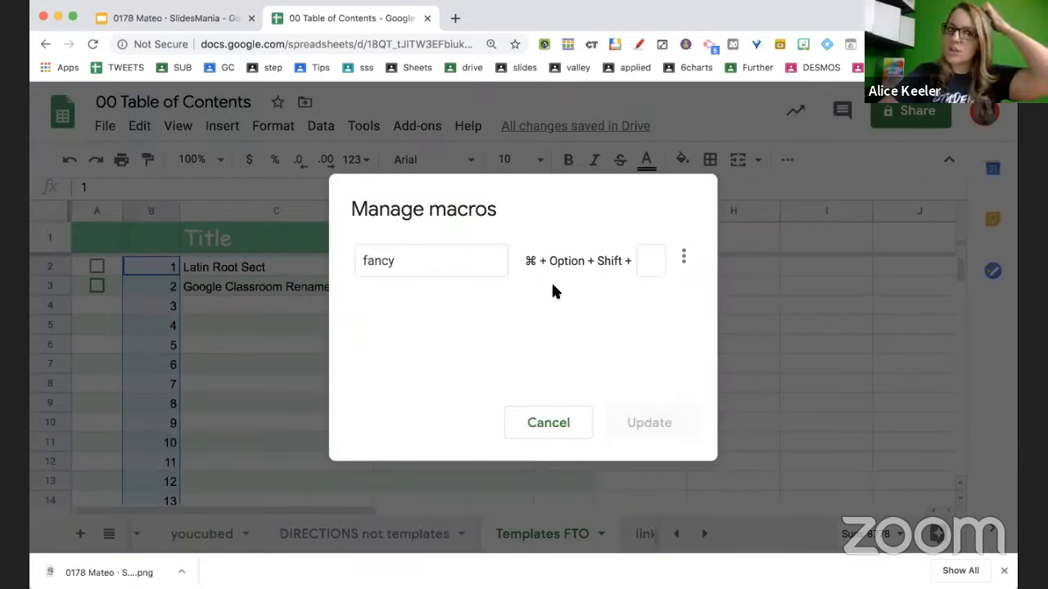
{"action": "left_click", "coordinate": [686, 262]}
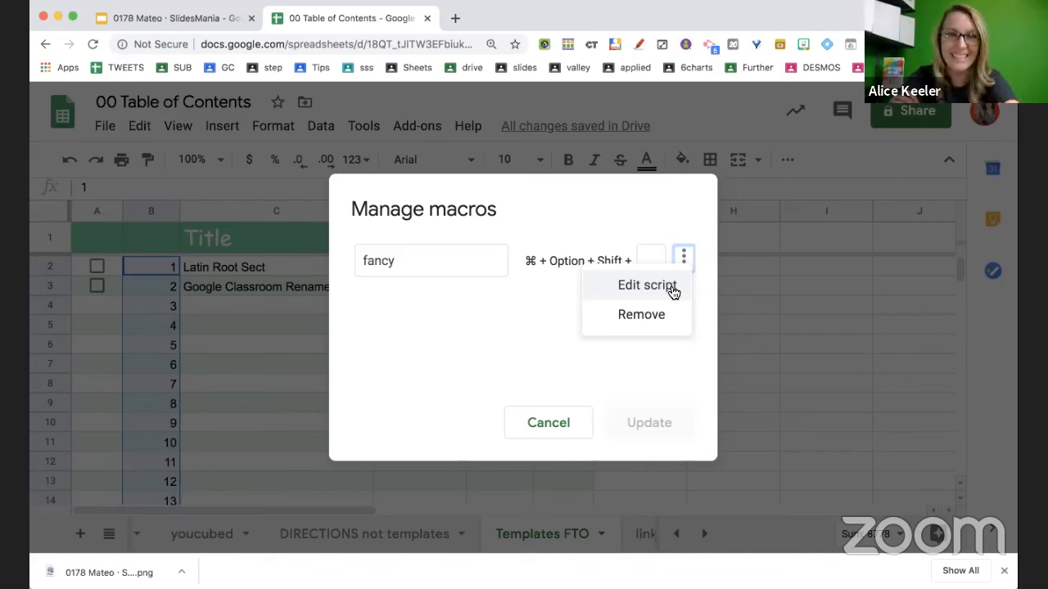
{"action": "left_click", "coordinate": [673, 292]}
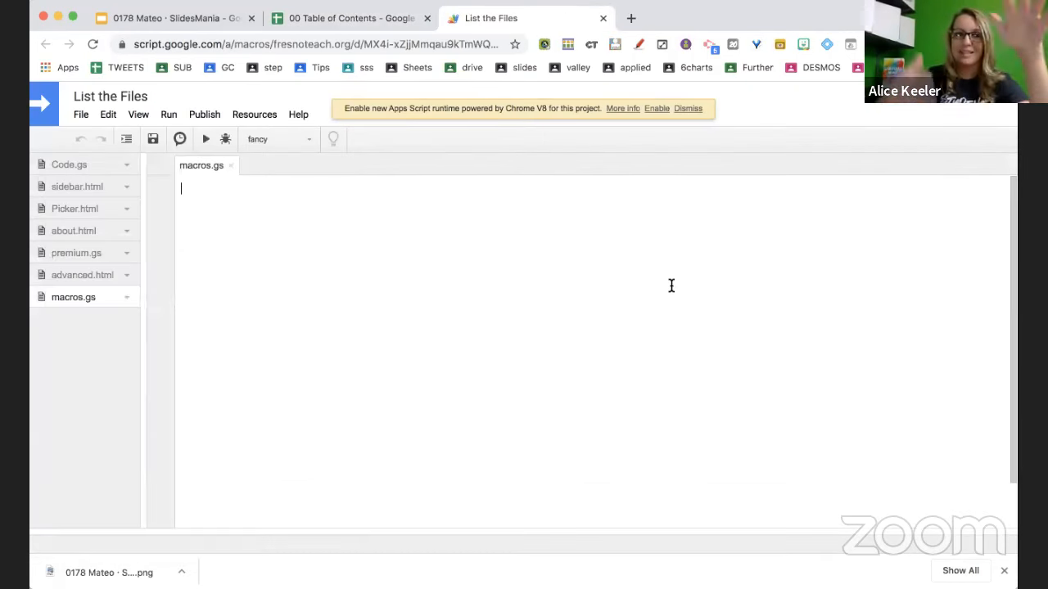
{"action": "scroll", "coordinate": [551, 262], "scroll_direction": "down", "scroll_amount": 3}
{"action": "scroll", "coordinate": [550, 262], "scroll_direction": "up", "scroll_amount": 3}
{"action": "scroll", "coordinate": [550, 262], "scroll_direction": "down", "scroll_amount": 3}
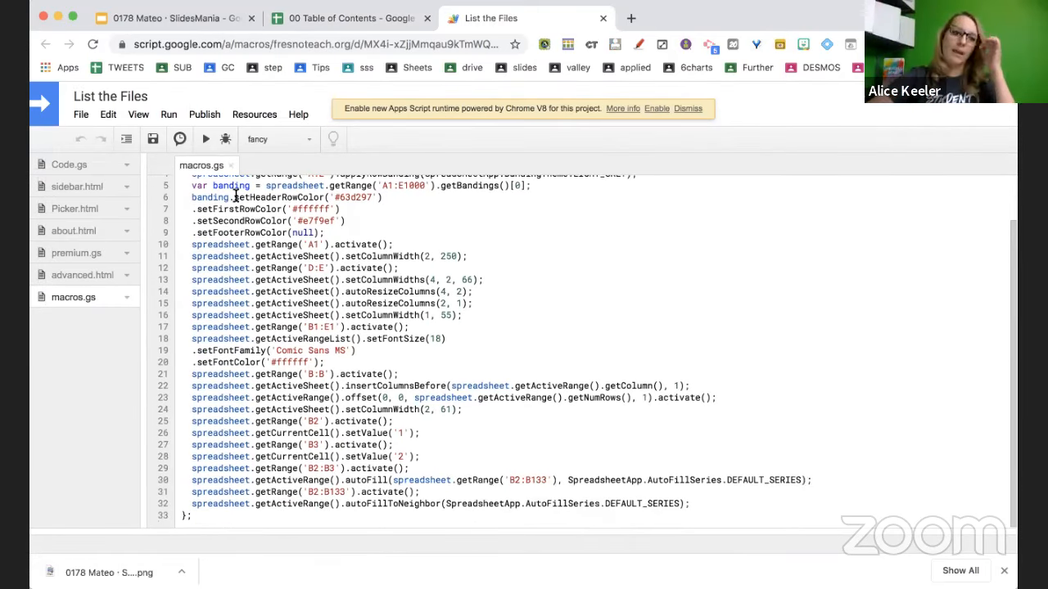
Look through the Code.gs file of the List the Files project and close the script editor.
{"action": "left_click", "coordinate": [86, 158]}
{"action": "scroll", "coordinate": [472, 368], "scroll_direction": "down", "scroll_amount": 20}
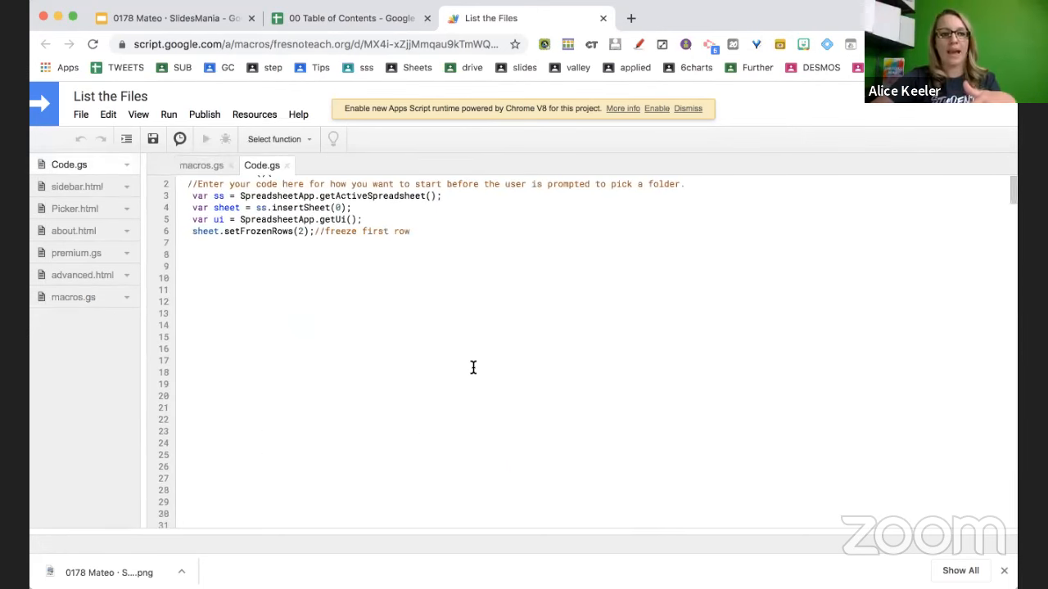
{"action": "scroll", "coordinate": [472, 367], "scroll_direction": "down", "scroll_amount": 15}
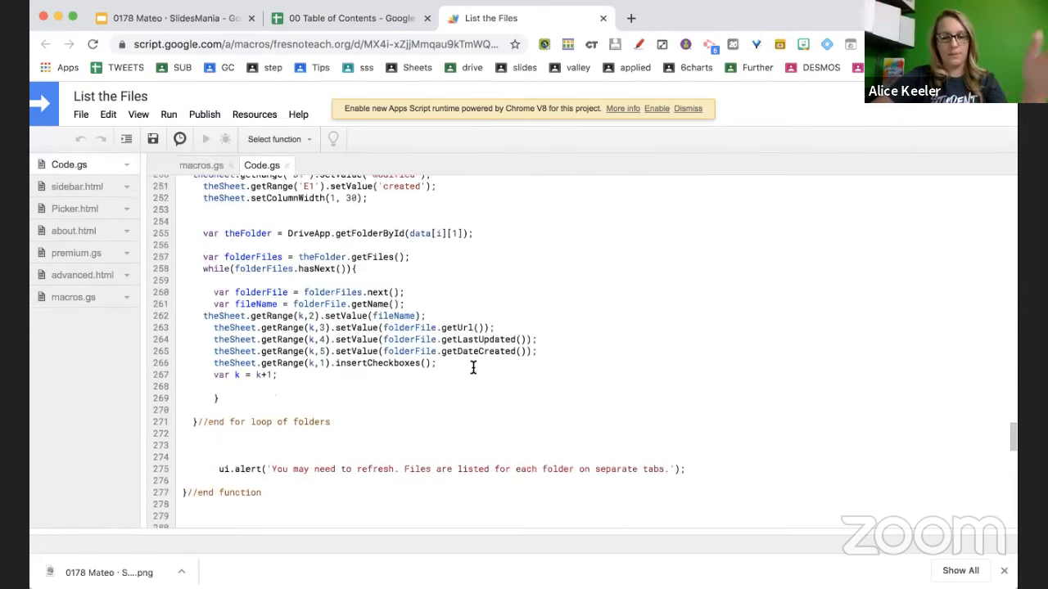
{"action": "scroll", "coordinate": [472, 367], "scroll_direction": "down", "scroll_amount": 10}
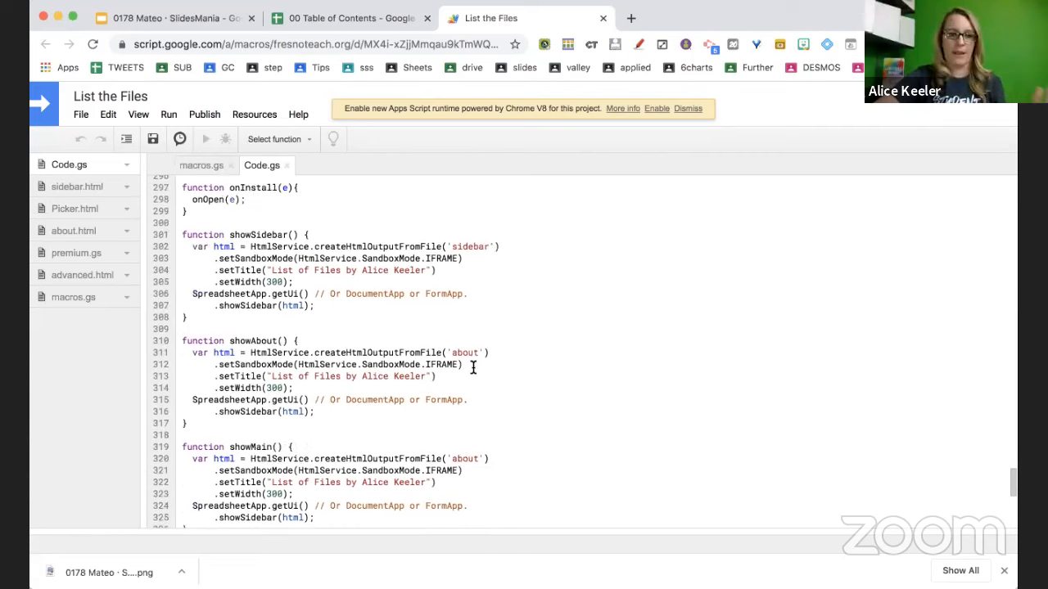
{"action": "scroll", "coordinate": [472, 368], "scroll_direction": "up", "scroll_amount": 20}
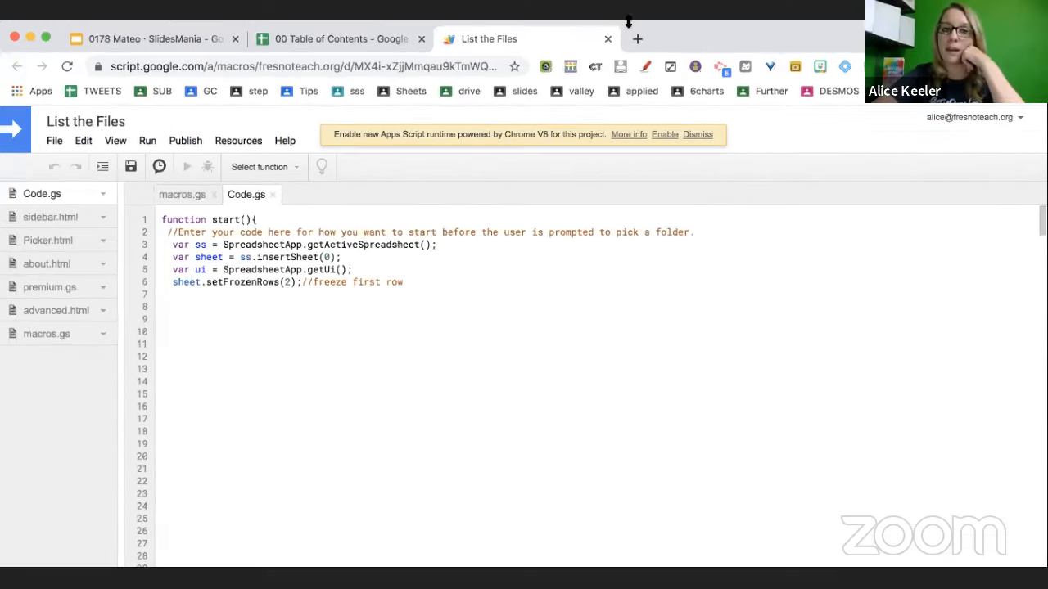
{"action": "left_click", "coordinate": [603, 18]}
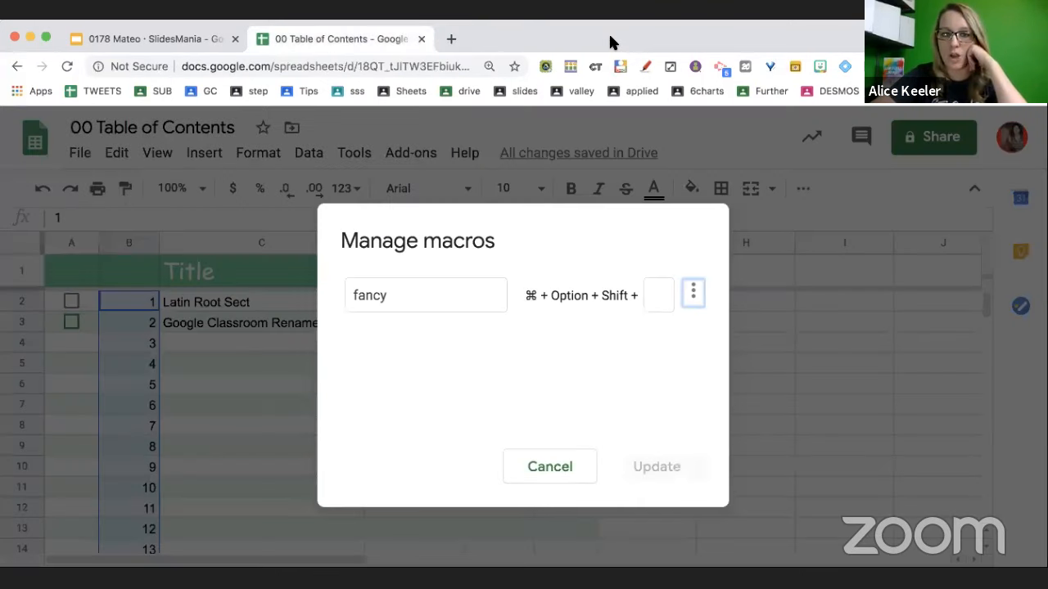
Reopen the fancy macro's script, enlarge the page, and examine the lines that get the active spreadsheet and activate range A:E.
{"action": "left_click", "coordinate": [694, 295]}
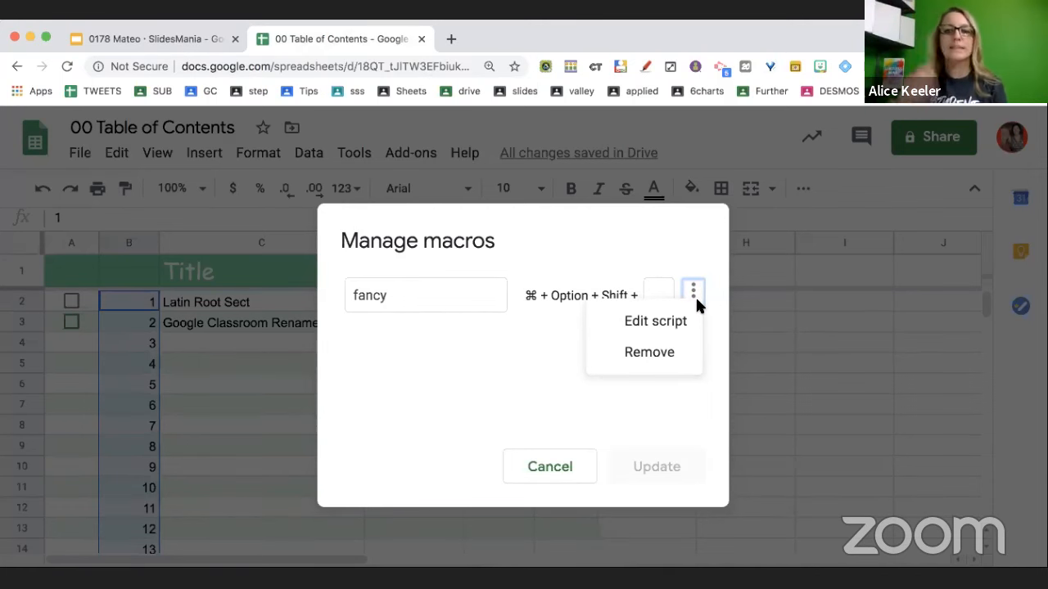
{"action": "left_click", "coordinate": [667, 321]}
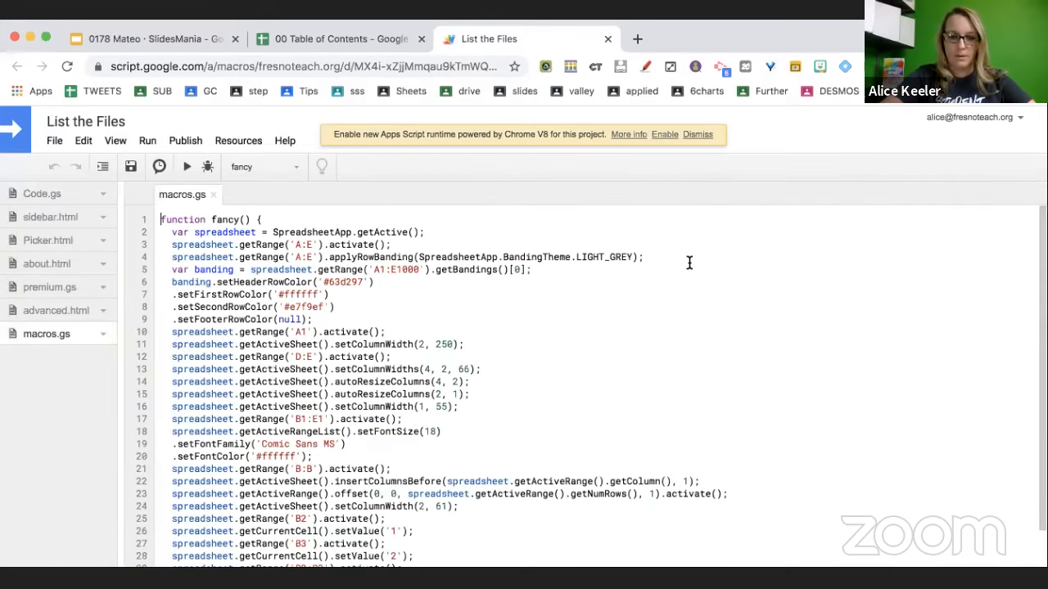
{"action": "key", "text": "super+equal"}
{"action": "key", "text": "super+equal"}
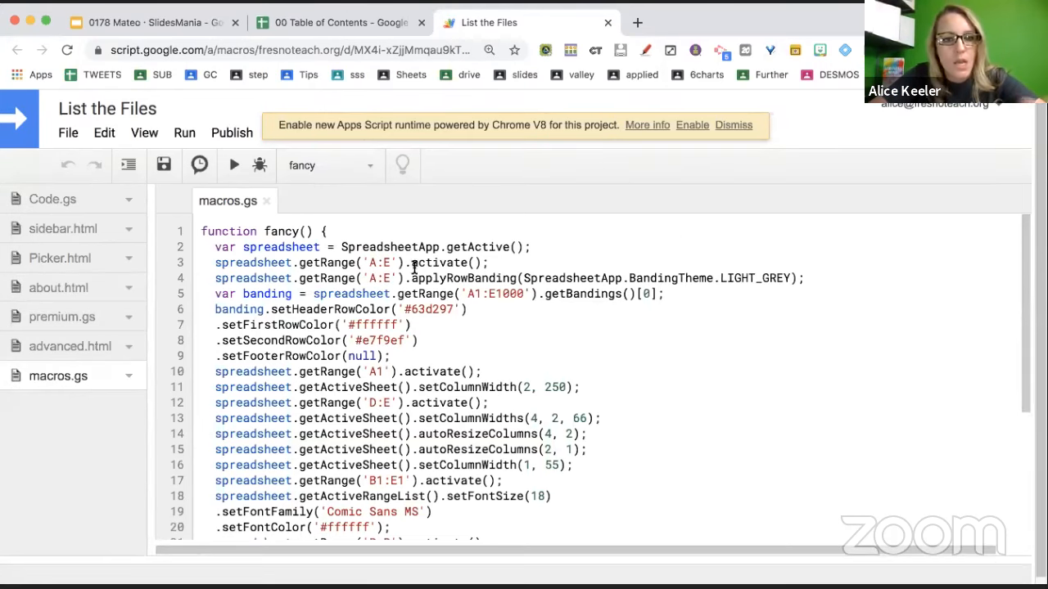
{"action": "left_click_drag", "start_coordinate": [280, 247], "coordinate": [514, 252]}
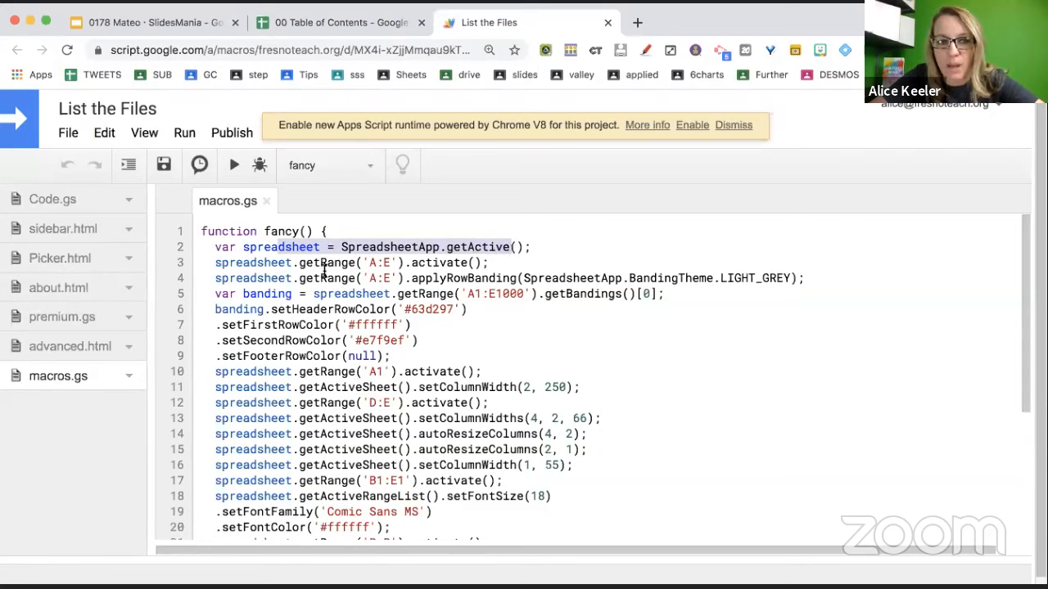
{"action": "left_click_drag", "start_coordinate": [269, 263], "coordinate": [406, 262]}
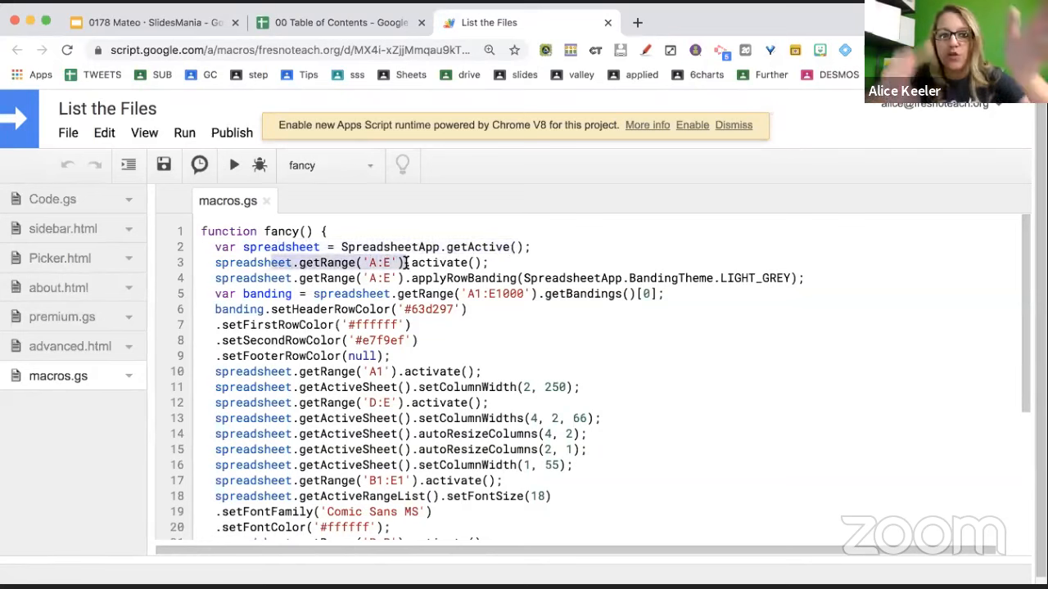
{"action": "left_click", "coordinate": [483, 263]}
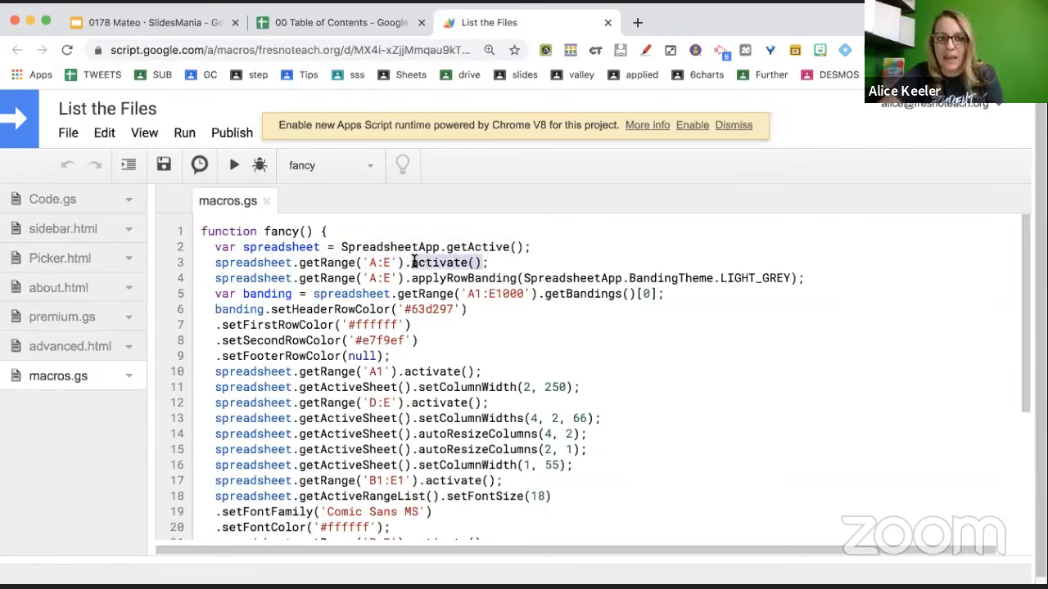
Examine the row banding and header color lines of the fancy function, undoing any accidental edit to the code.
{"action": "left_click_drag", "start_coordinate": [299, 278], "coordinate": [621, 279]}
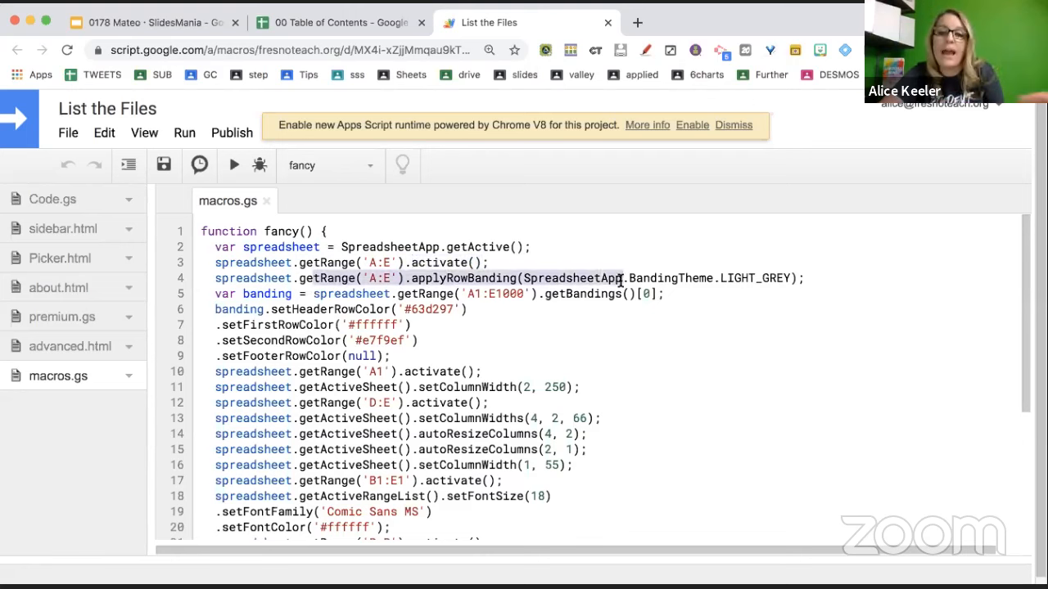
{"action": "left_click_drag", "start_coordinate": [799, 279], "coordinate": [713, 279]}
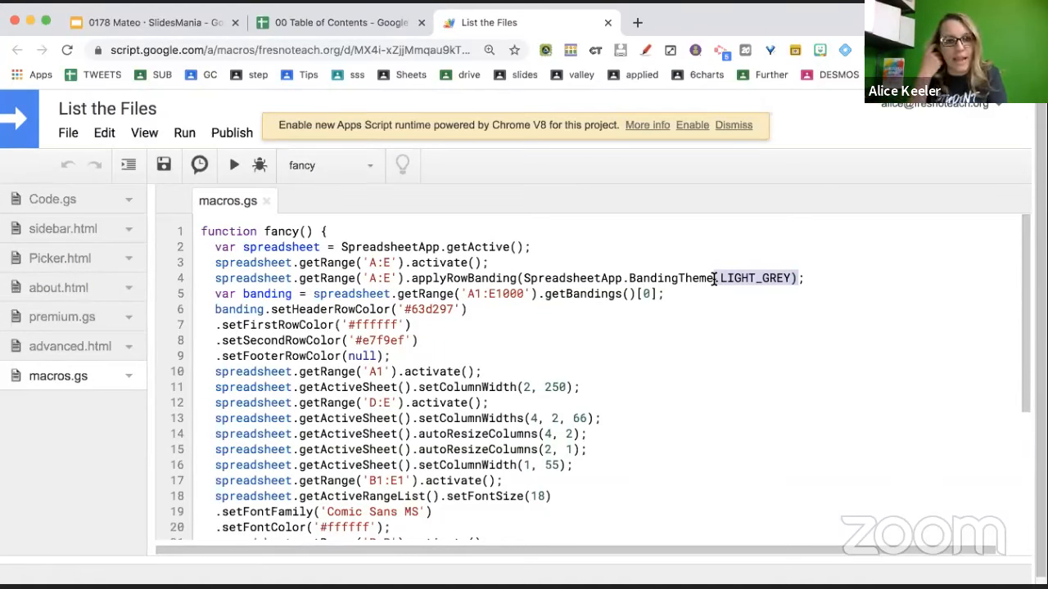
{"action": "left_click_drag", "start_coordinate": [318, 294], "coordinate": [610, 301]}
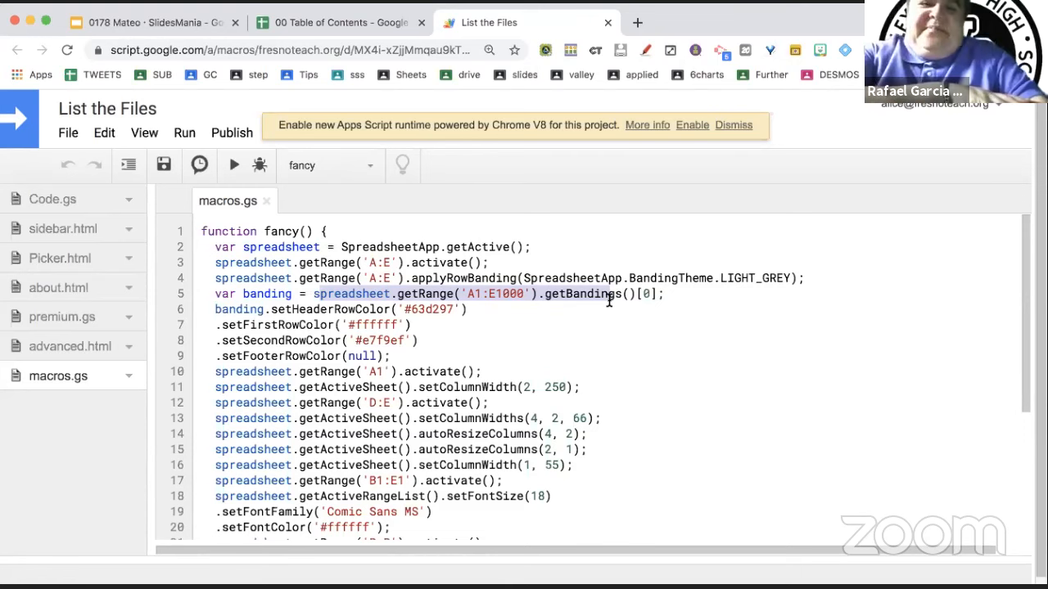
{"action": "left_click_drag", "start_coordinate": [300, 315], "coordinate": [370, 329]}
{"action": "key", "text": "super+z"}
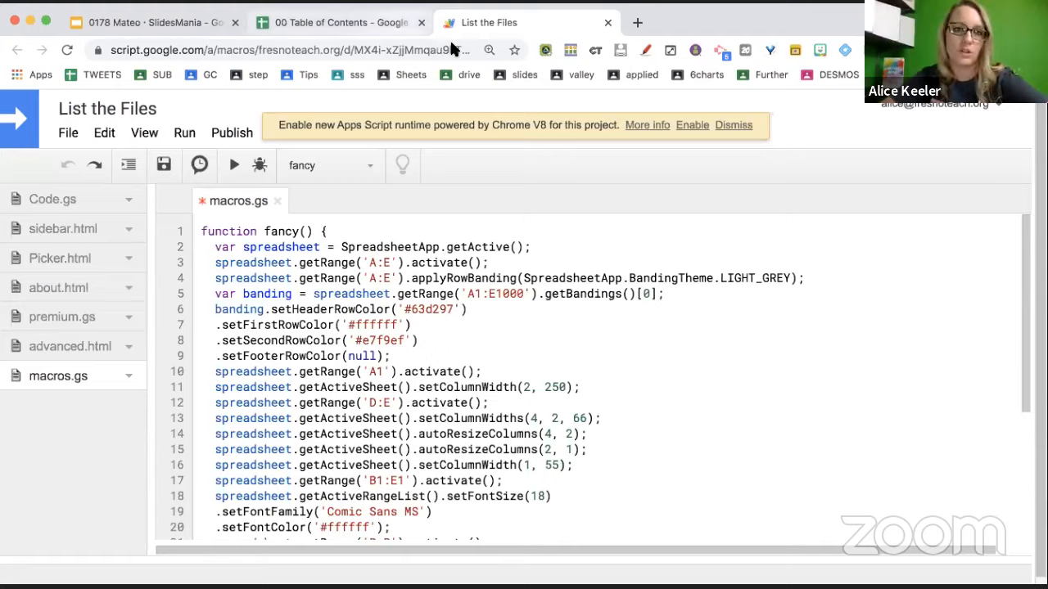
Dismiss the macro manager in the 00 Table of Contents spreadsheet and open the link to folder sheet.
{"action": "left_click", "coordinate": [401, 25]}
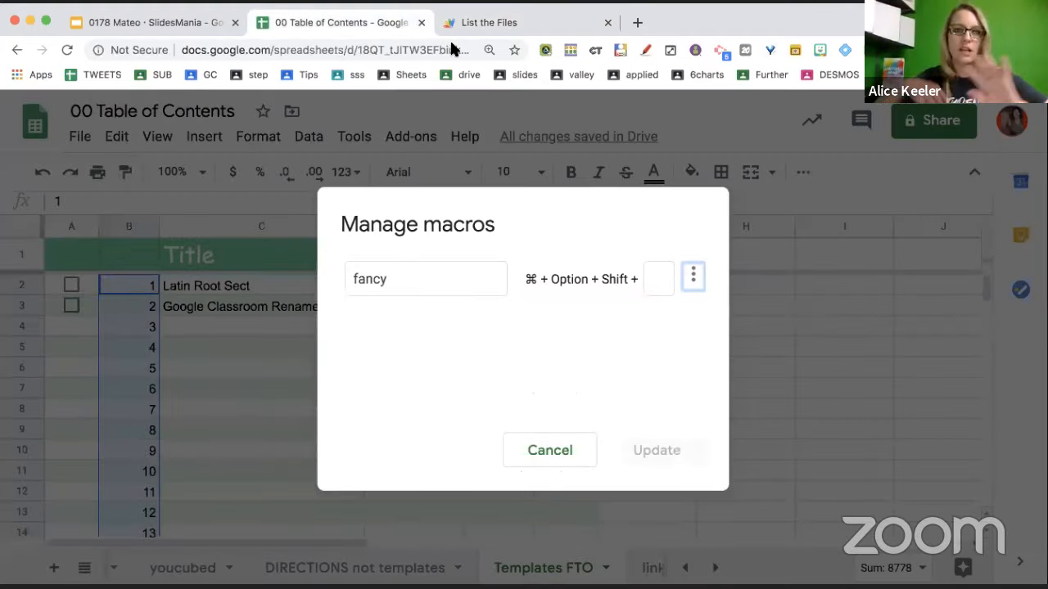
{"action": "left_click", "coordinate": [563, 455]}
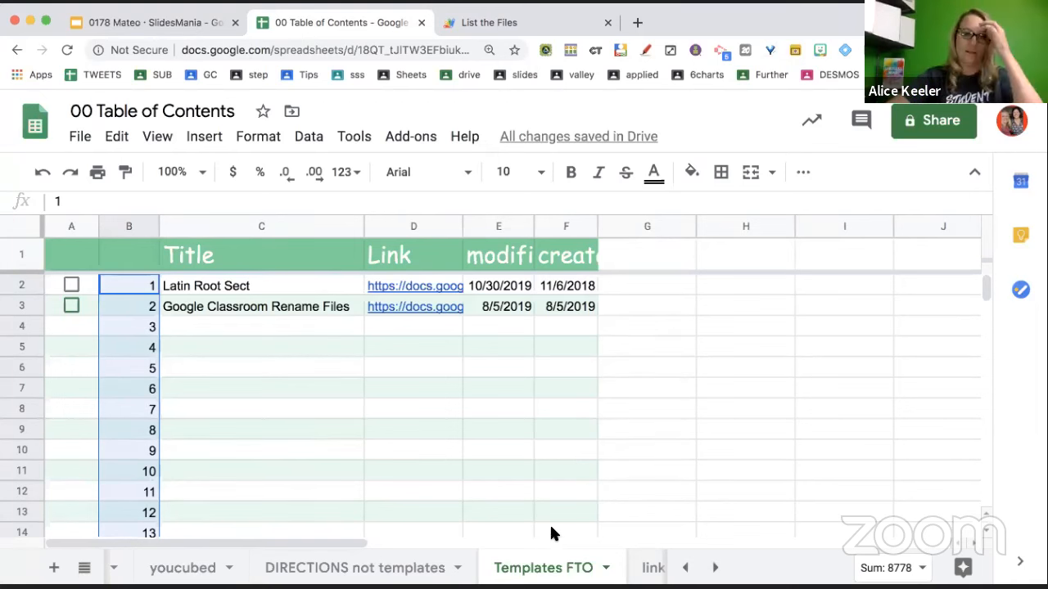
{"action": "scroll", "coordinate": [542, 567], "scroll_direction": "right", "scroll_amount": 2}
{"action": "left_click", "coordinate": [540, 567]}
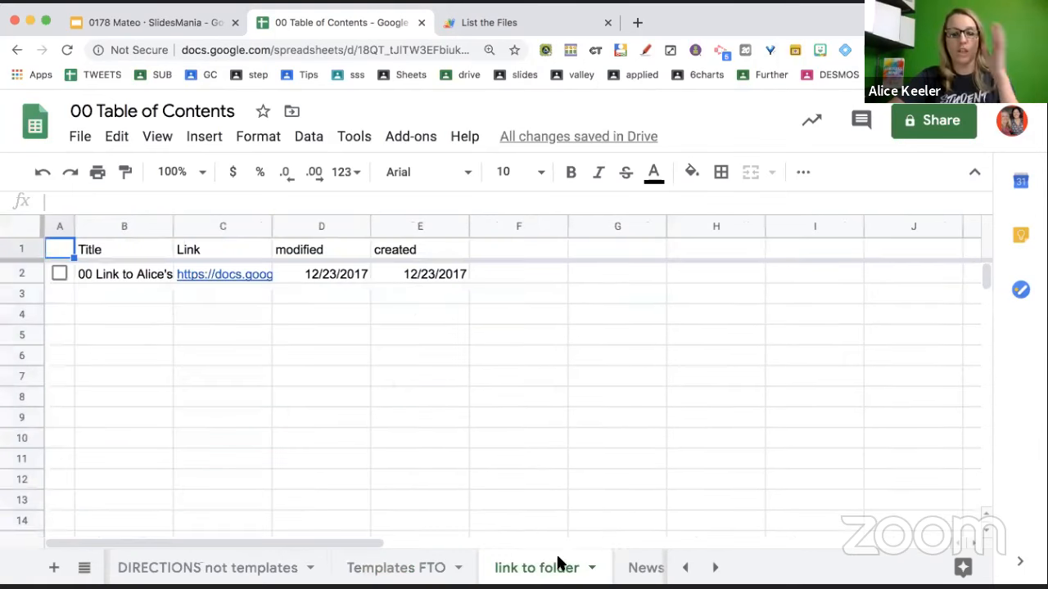
{"action": "left_click", "coordinate": [352, 139]}
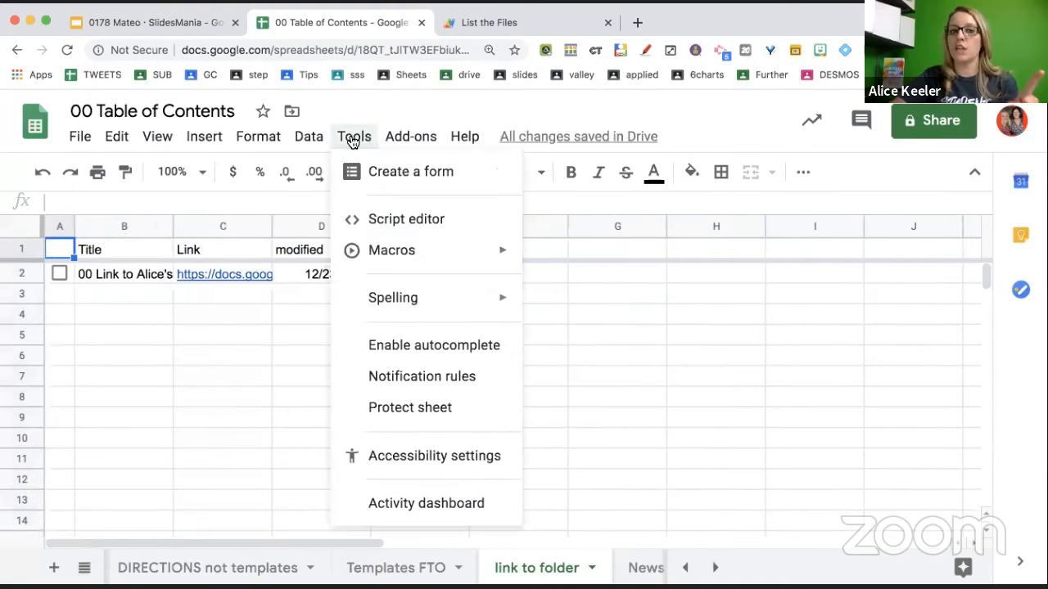
{"action": "mouse_move", "coordinate": [366, 254]}
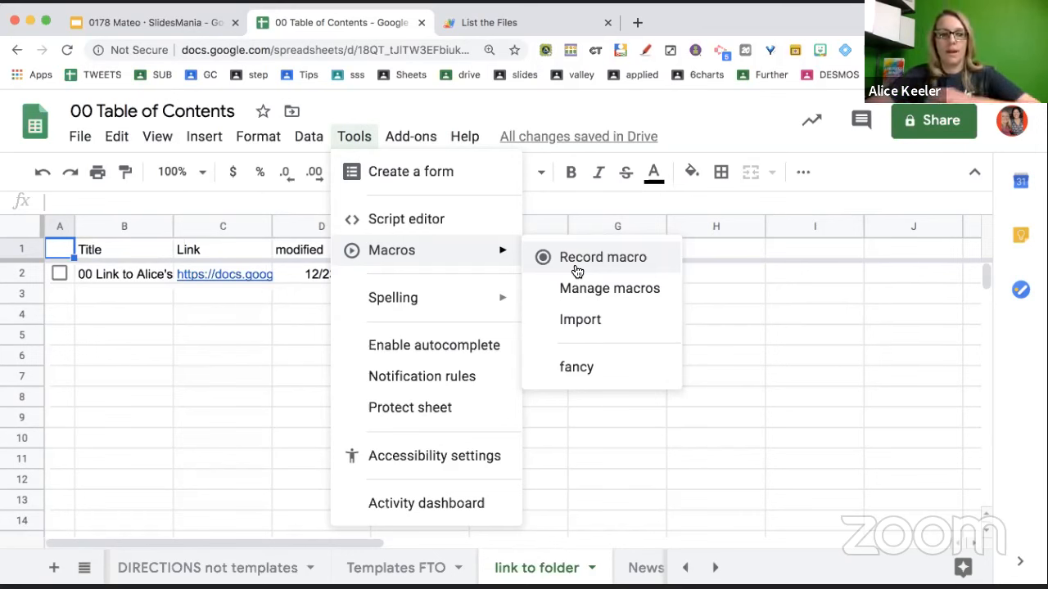
{"action": "left_click", "coordinate": [281, 313]}
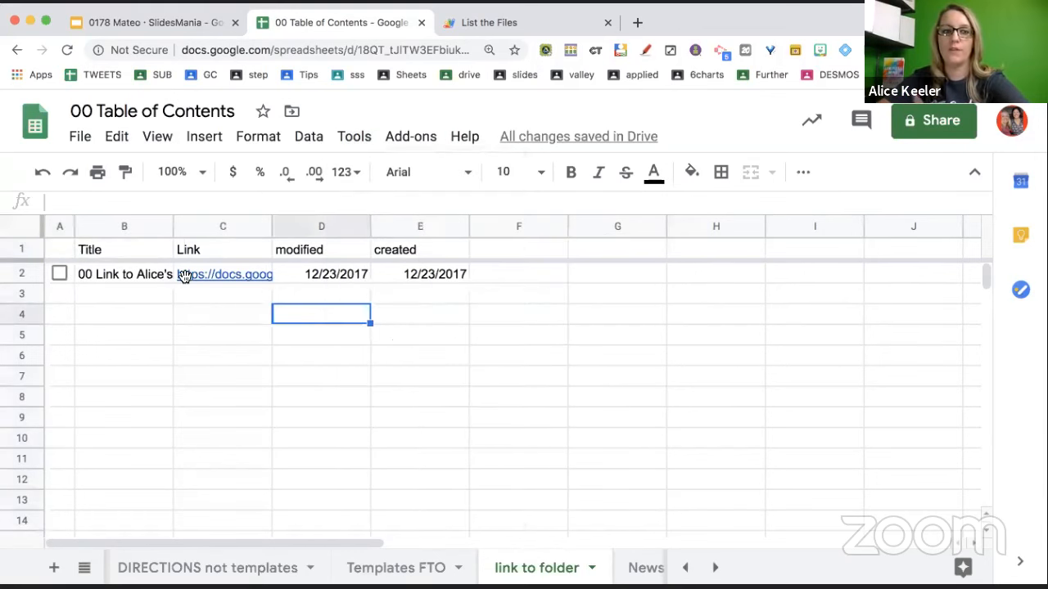
Apply the orange default alternating colors style to columns A:E of the link to folder sheet.
{"action": "left_click_drag", "start_coordinate": [59, 229], "coordinate": [380, 228]}
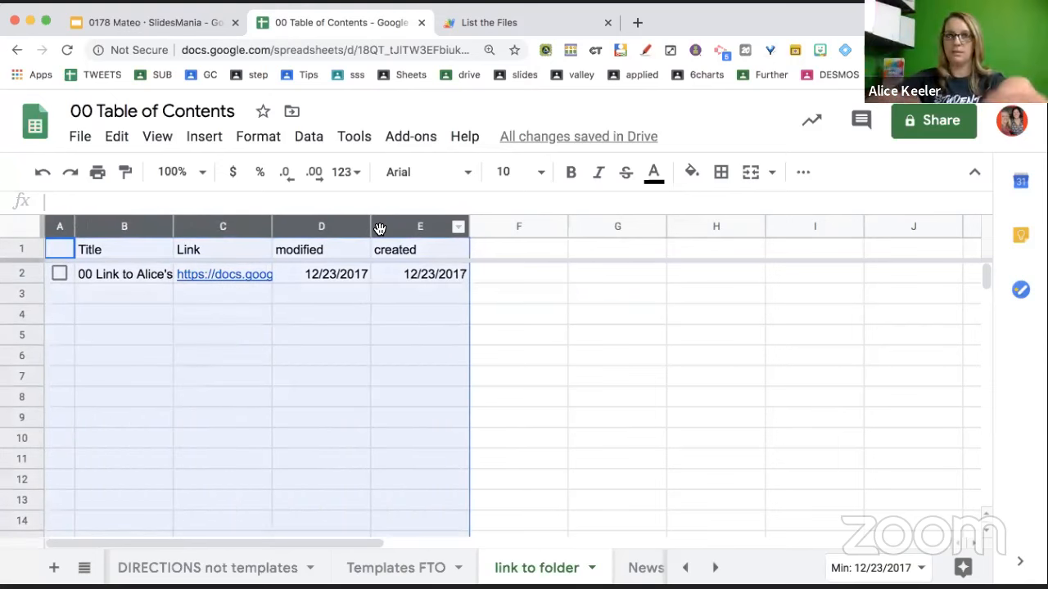
{"action": "left_click", "coordinate": [264, 139]}
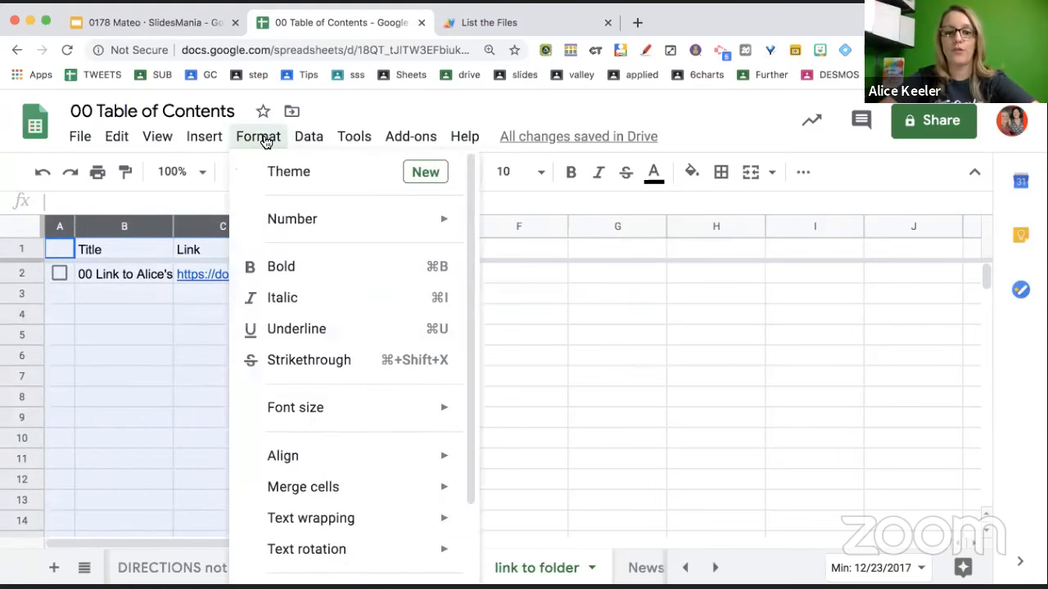
{"action": "scroll", "coordinate": [311, 268], "scroll_direction": "down", "scroll_amount": 3}
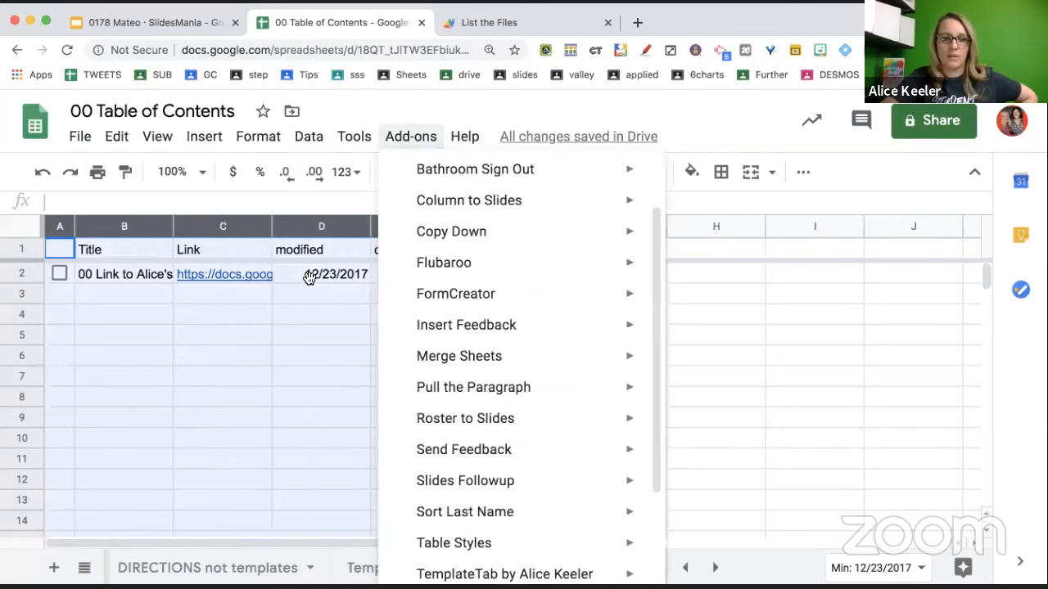
{"action": "mouse_move", "coordinate": [327, 142]}
{"action": "mouse_move", "coordinate": [258, 137]}
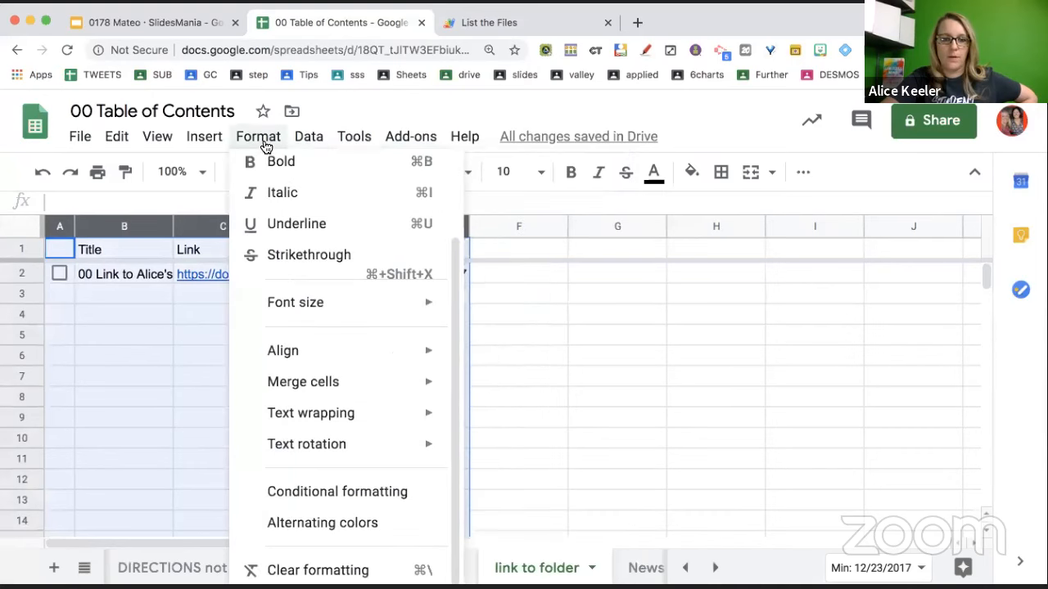
{"action": "left_click", "coordinate": [295, 523]}
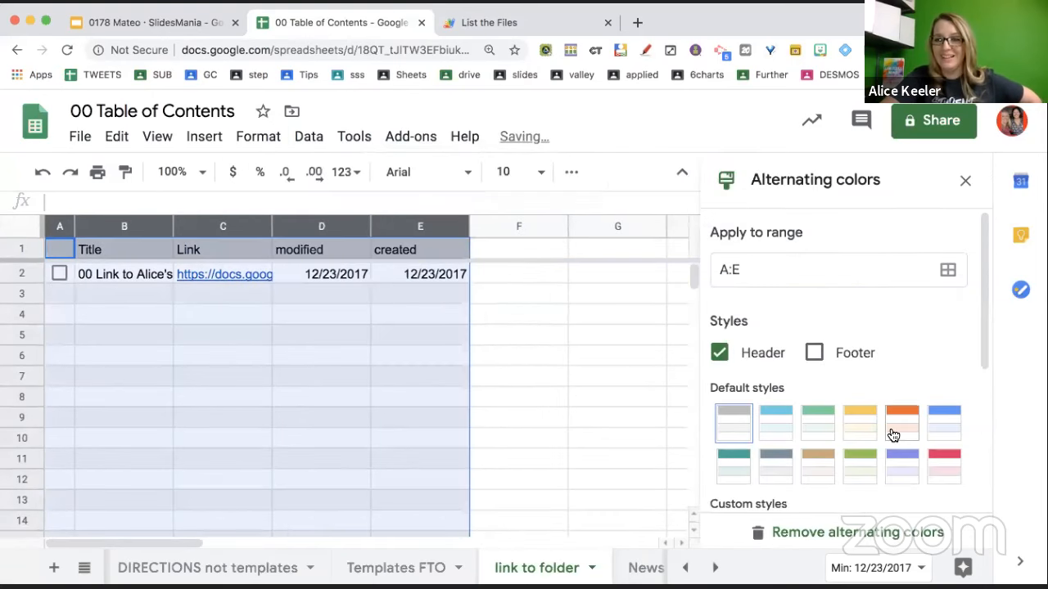
{"action": "left_click", "coordinate": [893, 434]}
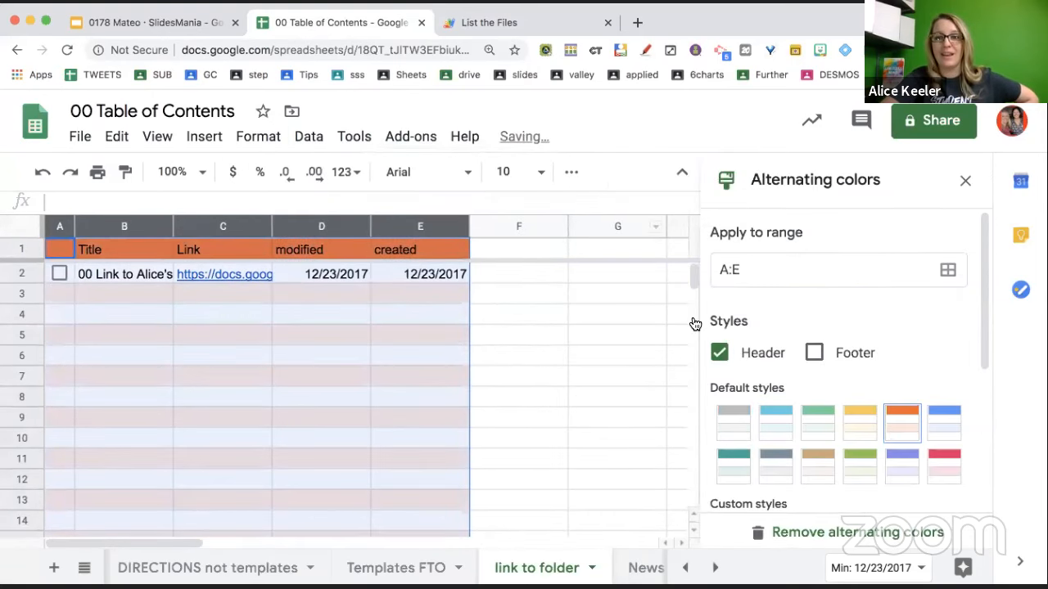
{"action": "left_click", "coordinate": [965, 180]}
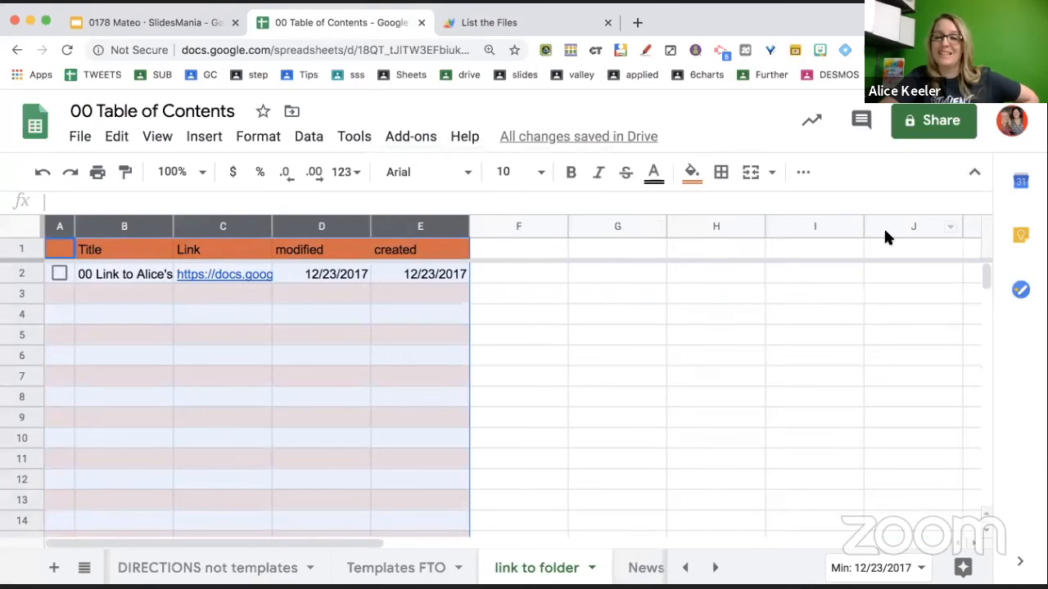
{"action": "left_click", "coordinate": [715, 338]}
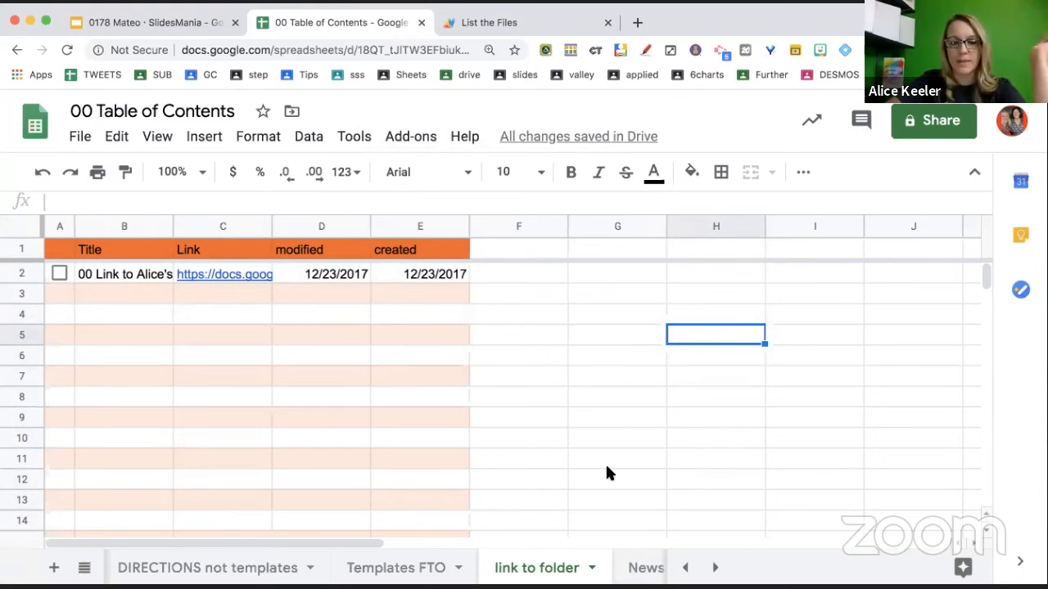
Apply the pink-red default alternating colors style to A1:E18 of the newsletter sheet and widen column B to fit the full titles.
{"action": "left_click", "coordinate": [643, 568]}
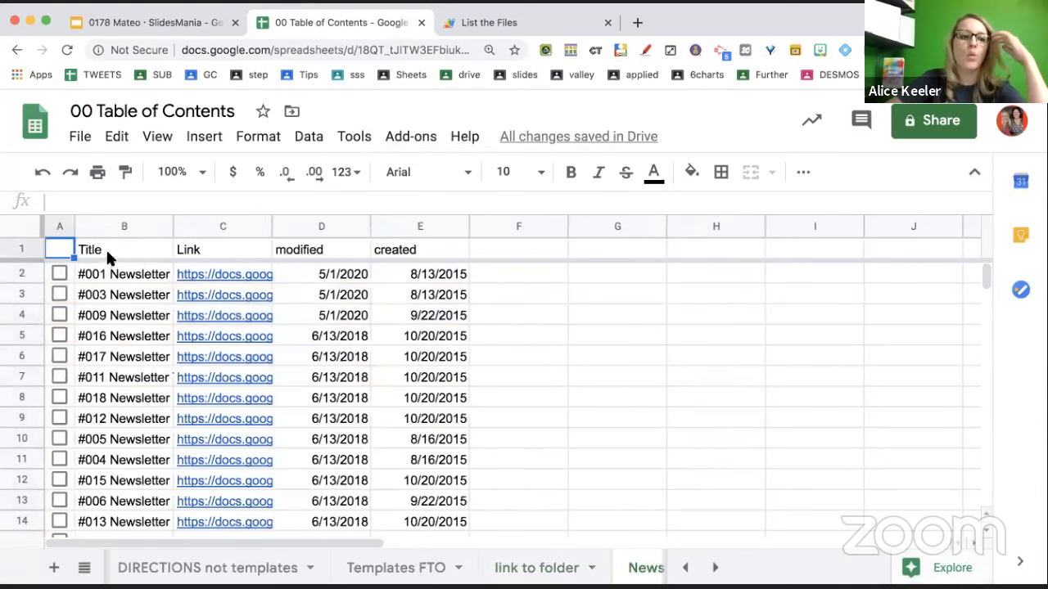
{"action": "left_click_drag", "start_coordinate": [54, 249], "coordinate": [444, 402]}
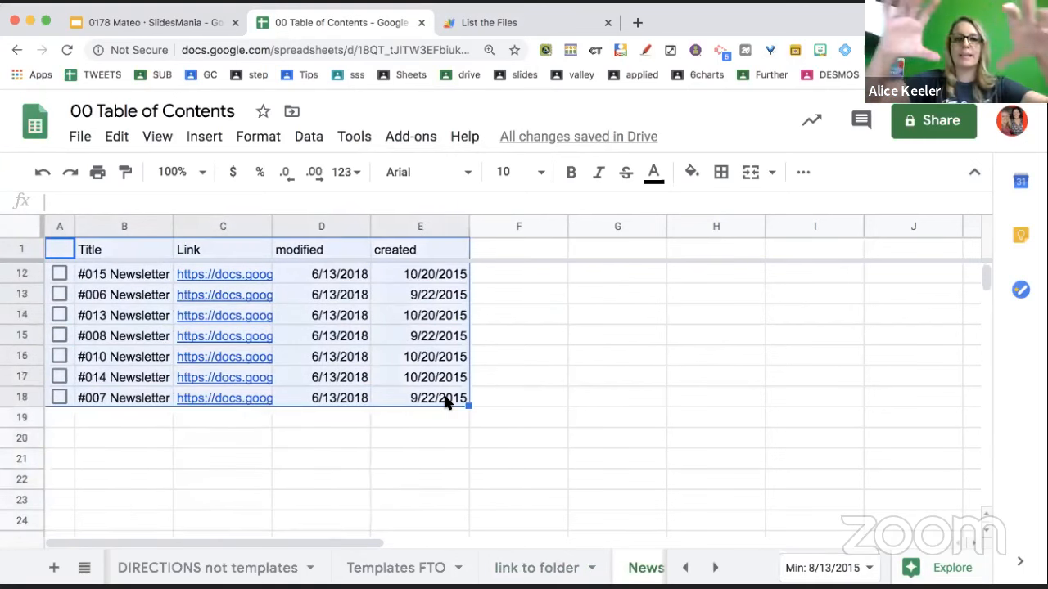
{"action": "left_click", "coordinate": [258, 136]}
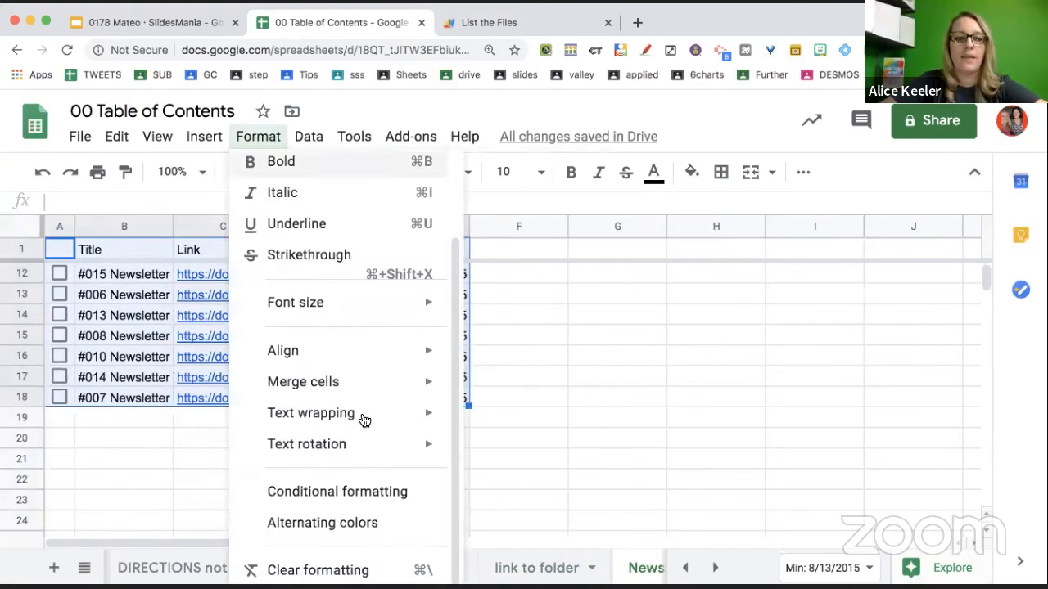
{"action": "left_click", "coordinate": [370, 522]}
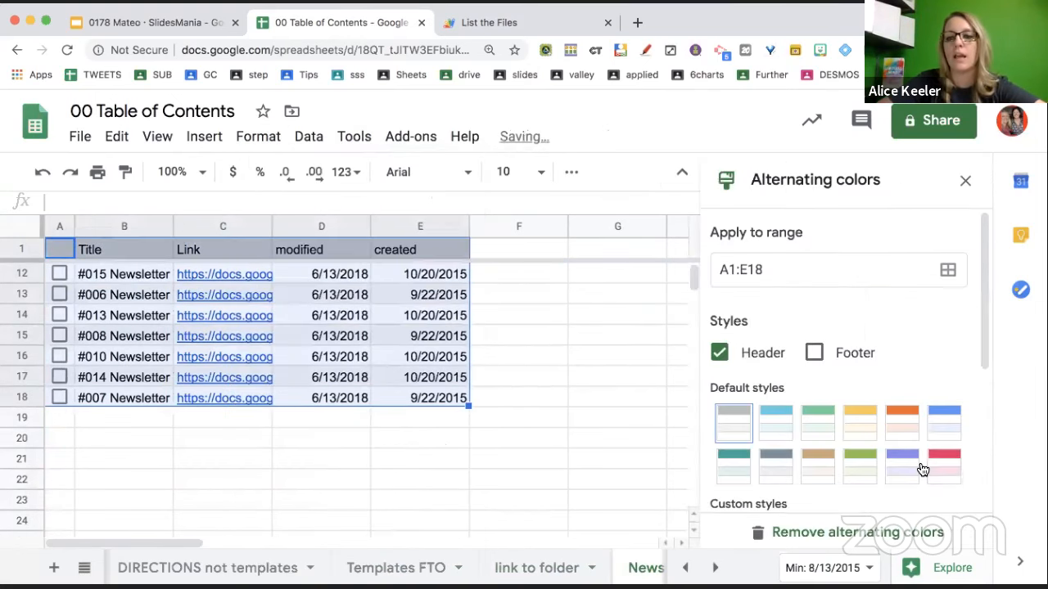
{"action": "left_click", "coordinate": [946, 470]}
{"action": "left_click", "coordinate": [577, 416]}
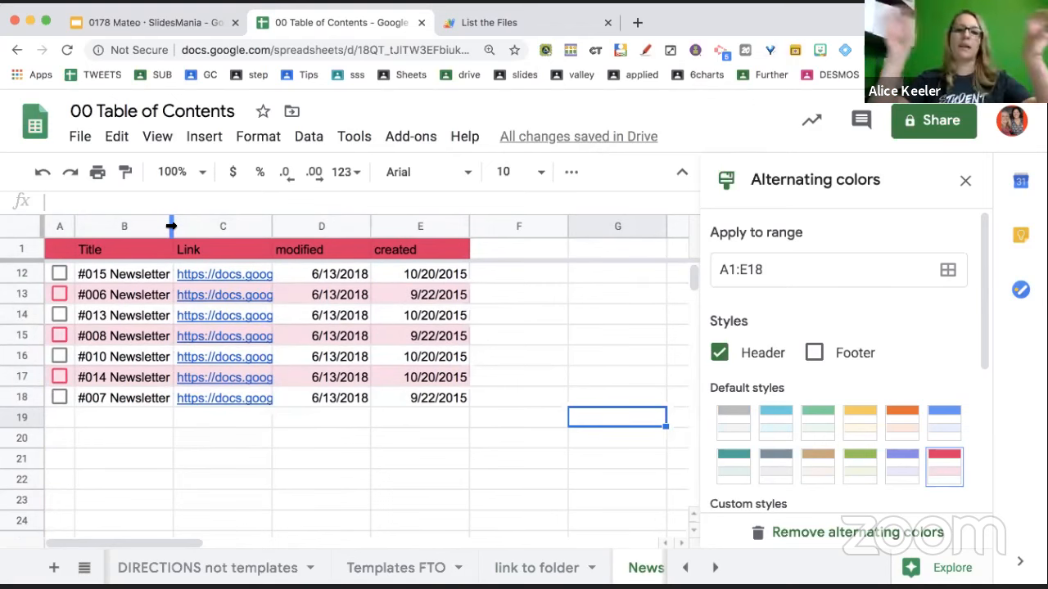
{"action": "left_click_drag", "start_coordinate": [171, 226], "coordinate": [261, 227]}
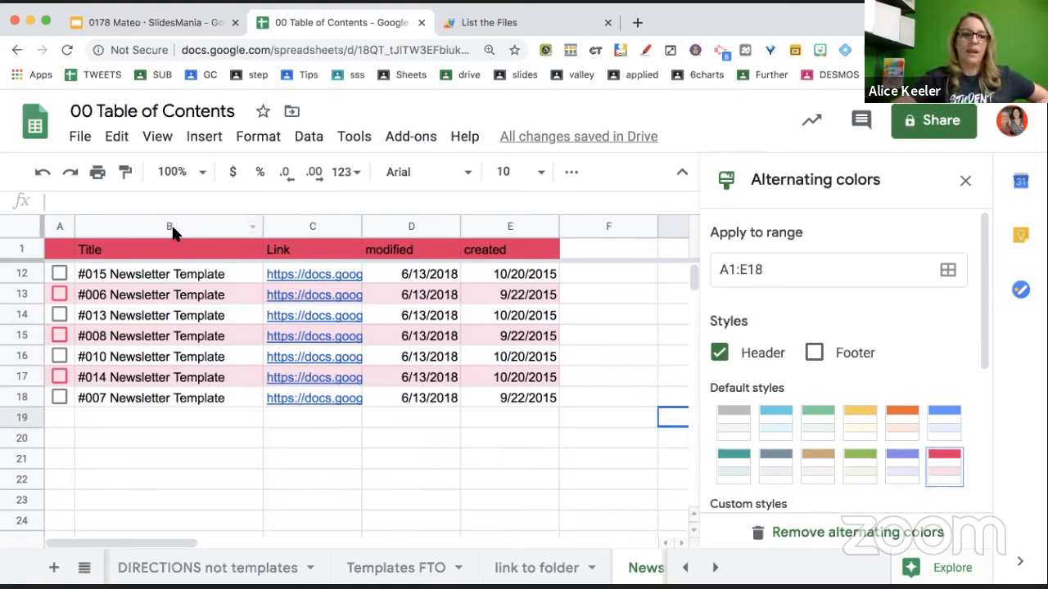
{"action": "left_click", "coordinate": [82, 253]}
{"action": "left_click_drag", "start_coordinate": [264, 254], "coordinate": [475, 252]}
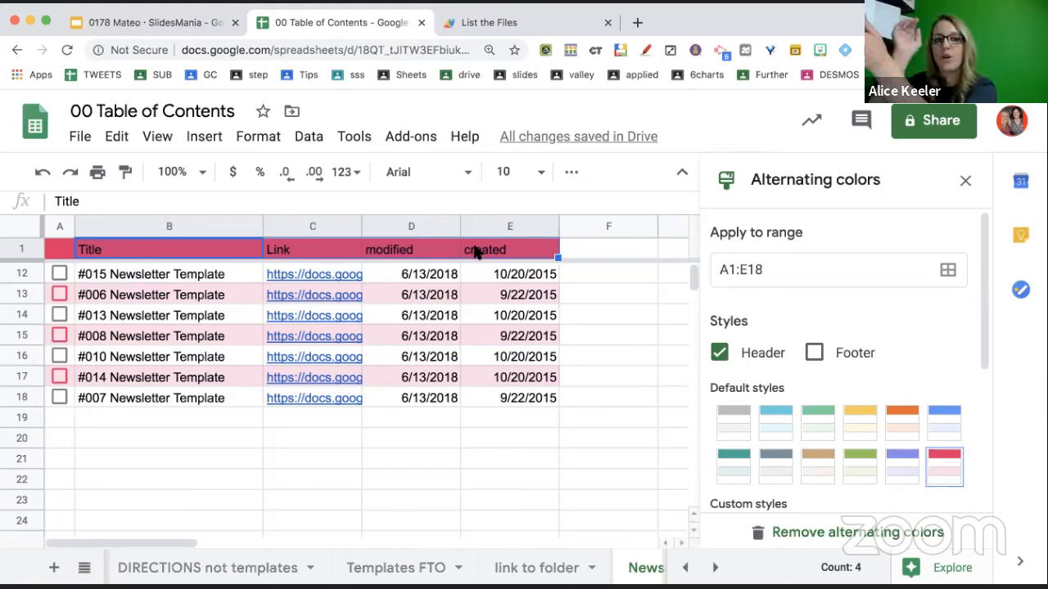
{"action": "left_click", "coordinate": [354, 136]}
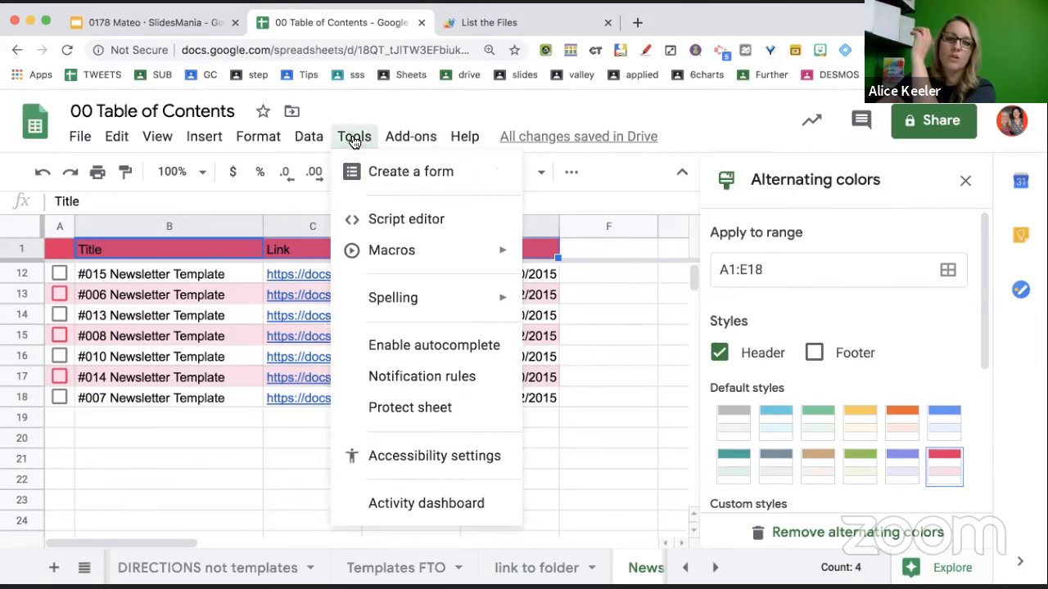
{"action": "mouse_move", "coordinate": [373, 252]}
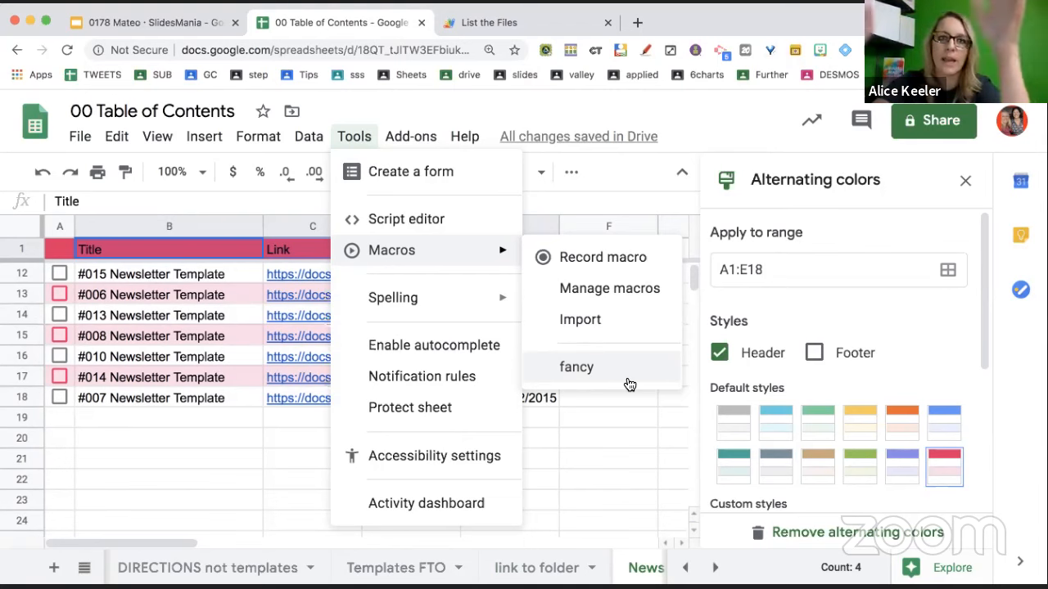
{"action": "double_click", "coordinate": [260, 434]}
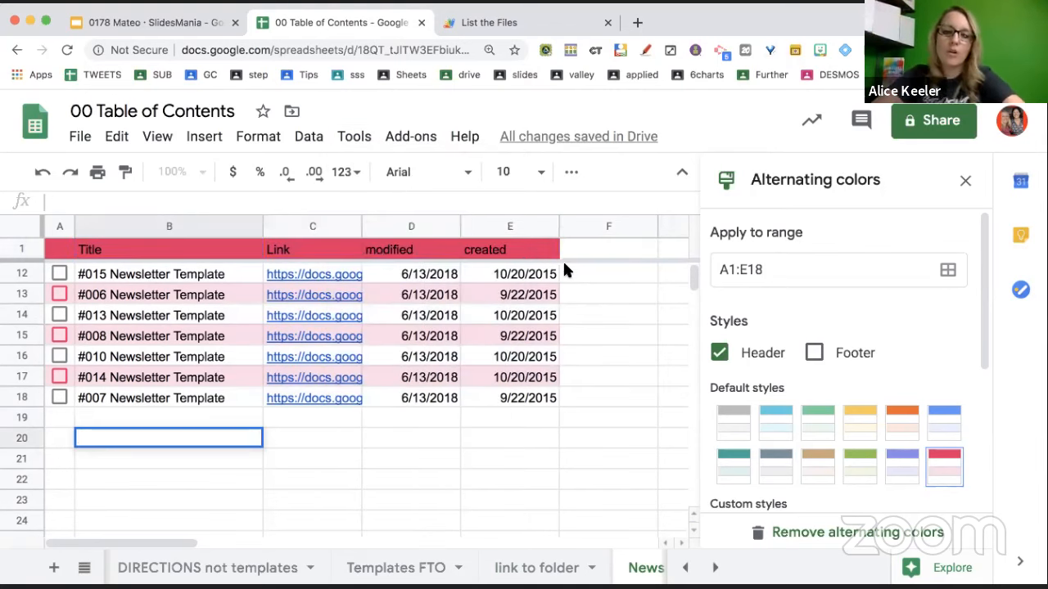
Add a Notes header in F1, widen column F slightly, and dismiss the alternating colors settings.
{"action": "left_click", "coordinate": [579, 246]}
{"action": "type", "text": "Notes"}
{"action": "key", "text": "Return"}
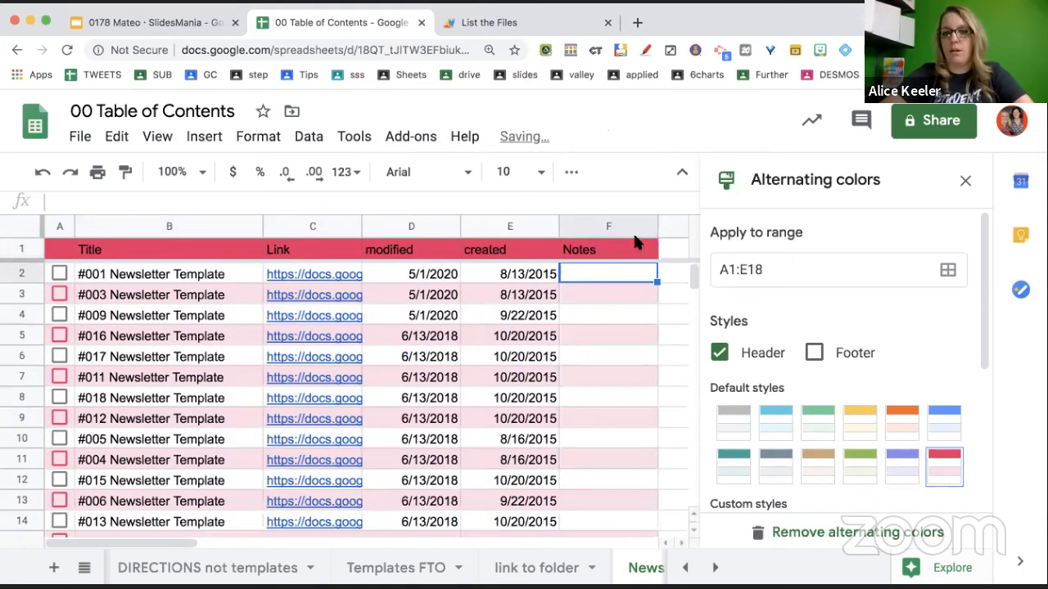
{"action": "left_click_drag", "start_coordinate": [660, 226], "coordinate": [680, 225]}
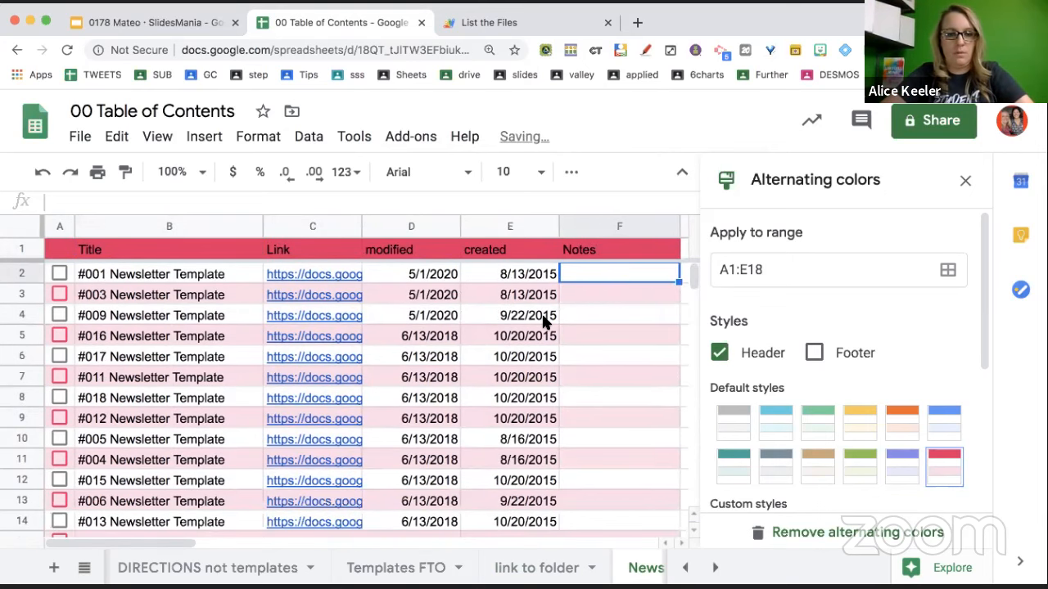
{"action": "scroll", "coordinate": [545, 321], "scroll_direction": "down", "scroll_amount": 2}
{"action": "scroll", "coordinate": [544, 321], "scroll_direction": "up", "scroll_amount": 2}
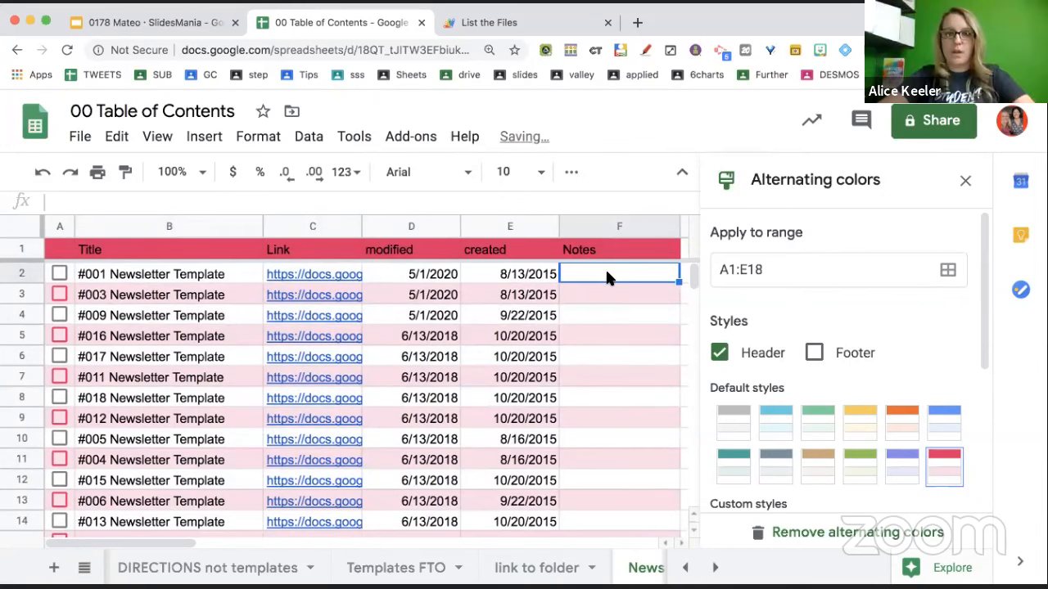
{"action": "left_click", "coordinate": [965, 182]}
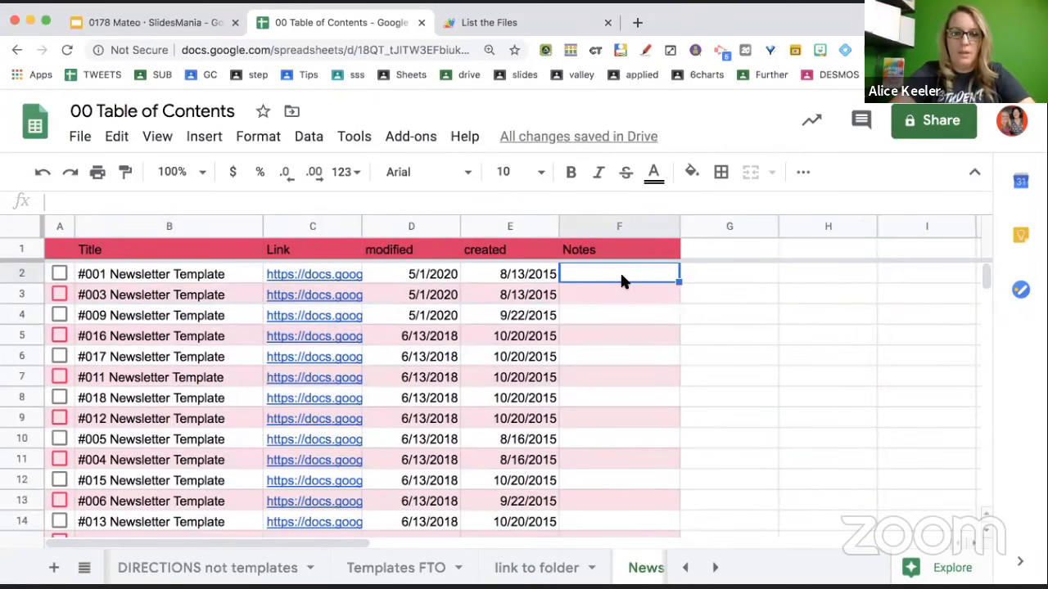
Enter the notes "This one is cool" in F2 and "This one is scary" in F3.
{"action": "type", "text": "This one i"}
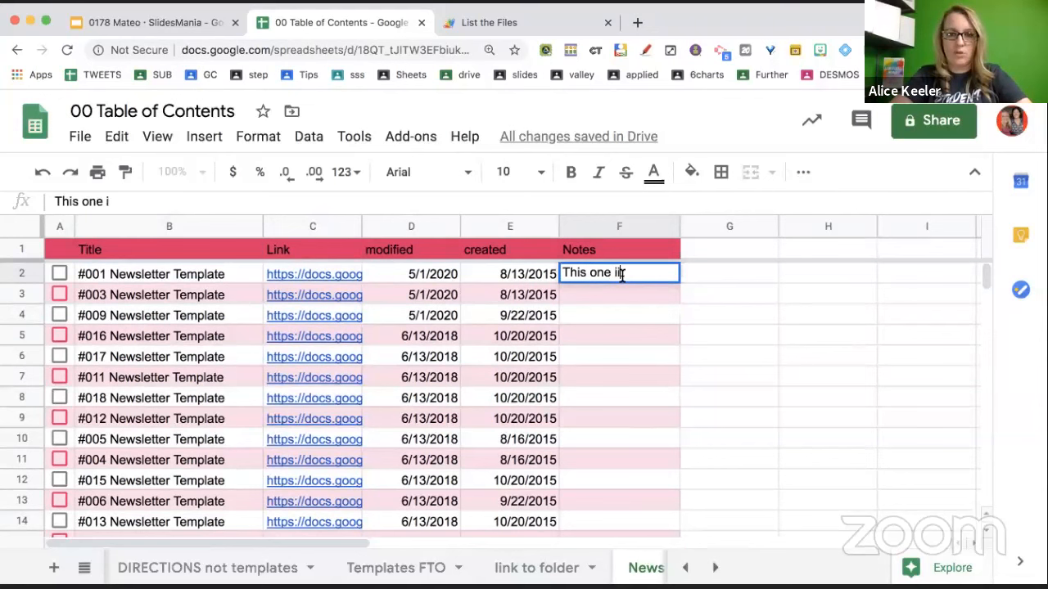
{"action": "type", "text": "s cool"}
{"action": "key", "text": "Return"}
{"action": "type", "text": "This on"}
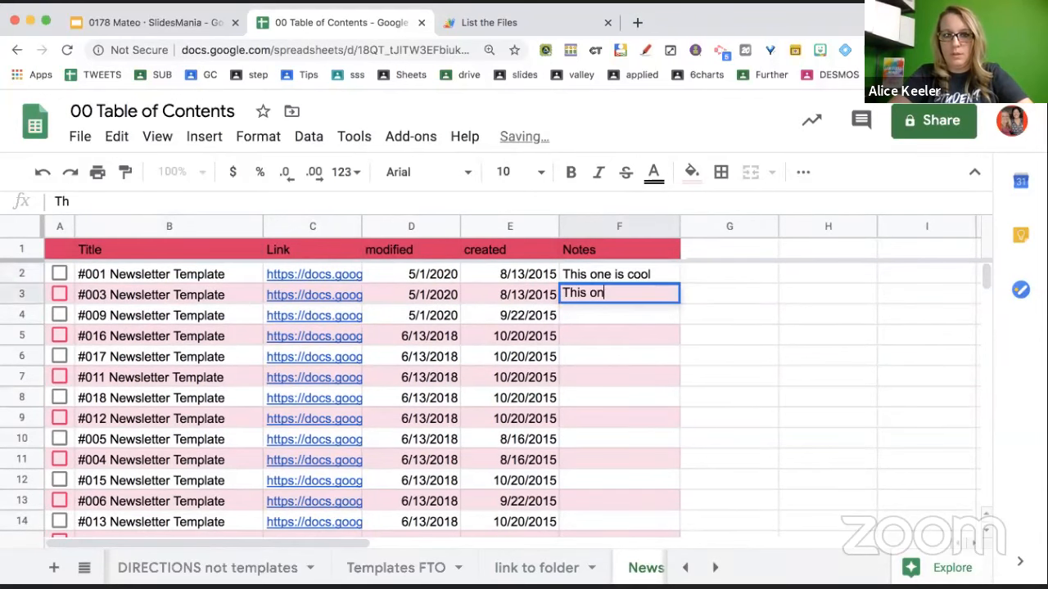
{"action": "type", "text": "e is scar"}
{"action": "key", "text": "BackSpace"}
{"action": "key", "text": "BackSpace"}
{"action": "key", "text": "BackSpace"}
{"action": "type", "text": "scary"}
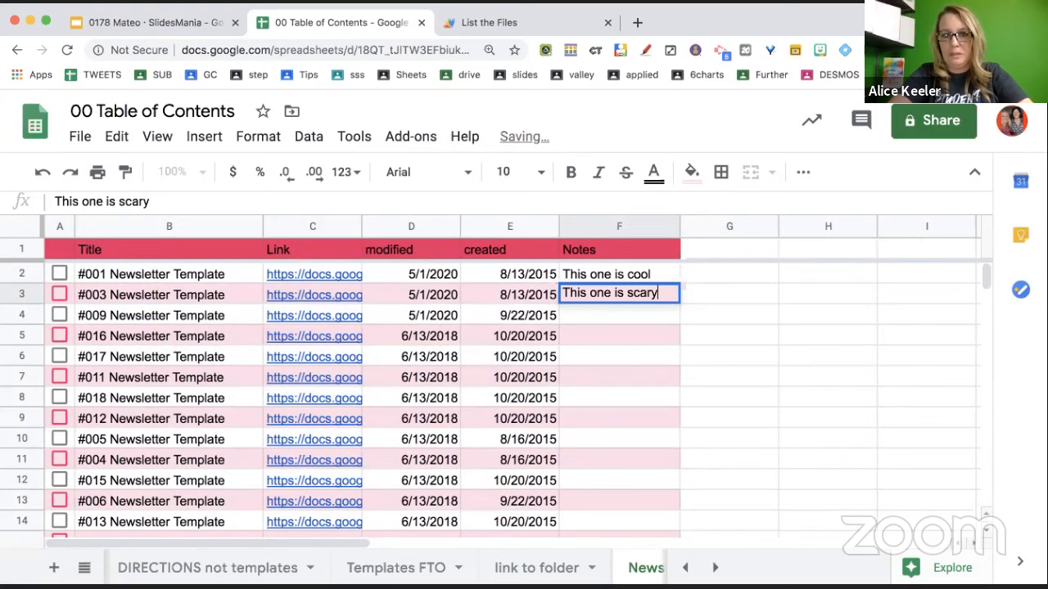
{"action": "key", "text": "Return"}
Enter the note "this one has pumpkins" in F4 for the #009 Newsletter Template.
{"action": "type", "text": "this one has pu"}
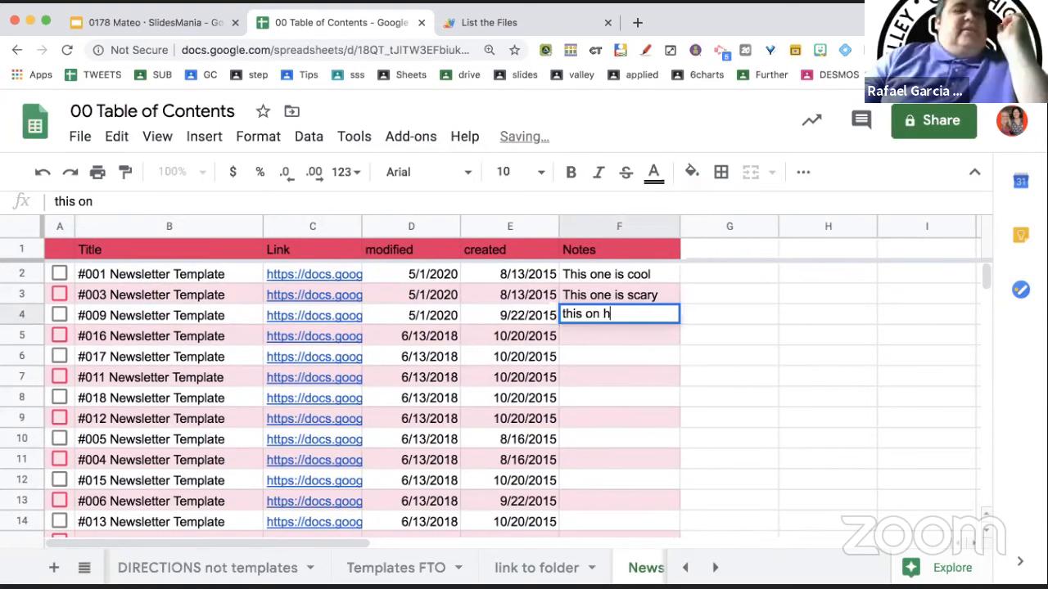
{"action": "type", "text": "m"}
{"action": "key", "text": "BackSpace"}
{"action": "type", "text": "pu"}
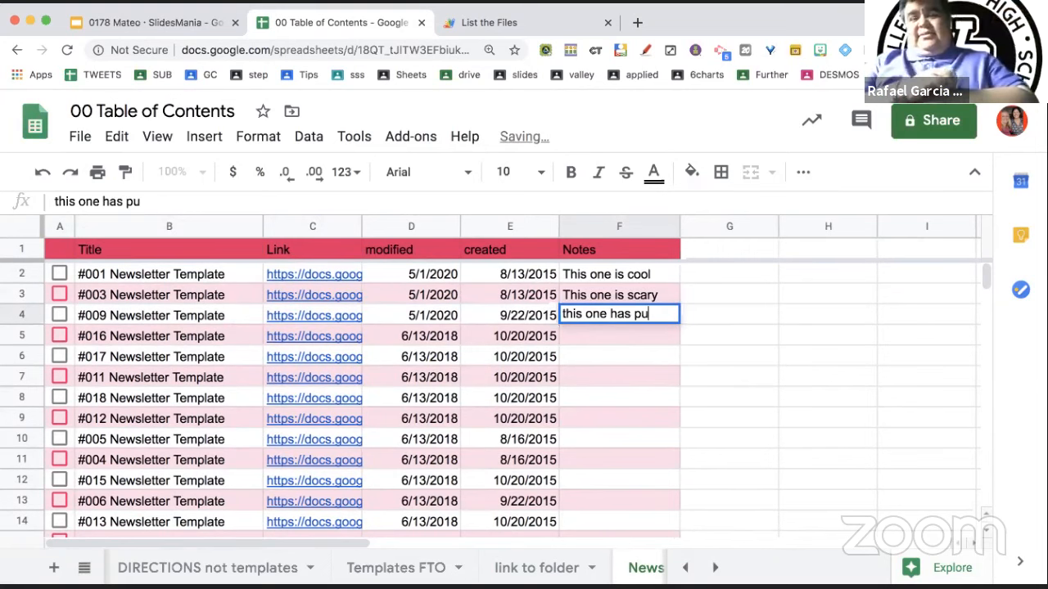
{"action": "type", "text": "mpkins"}
{"action": "key", "text": "Return"}
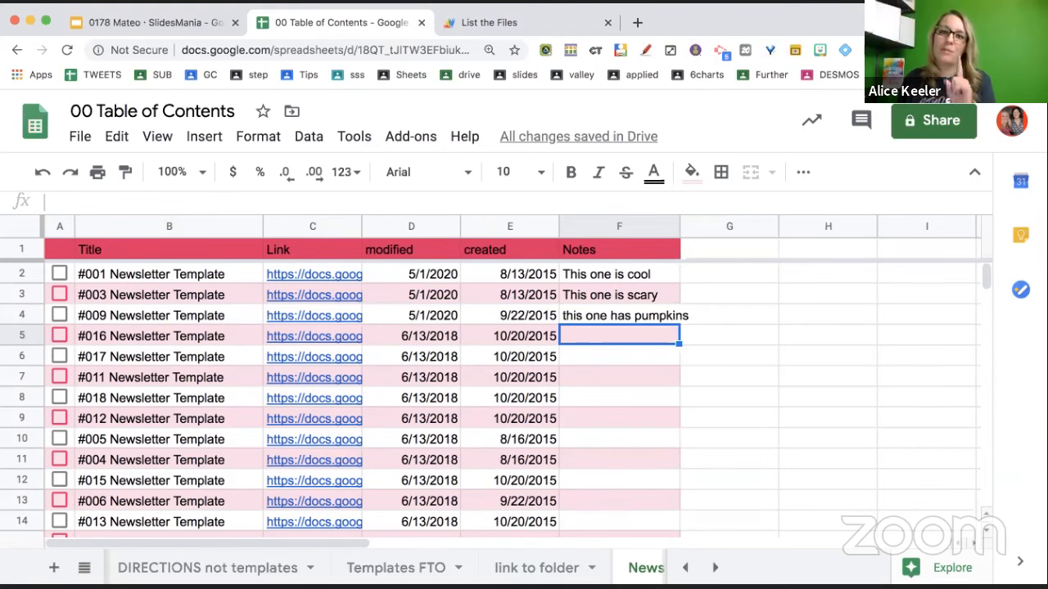
Open the presentations folder of Google Drive in a new browser tab.
{"action": "key", "text": "super+t"}
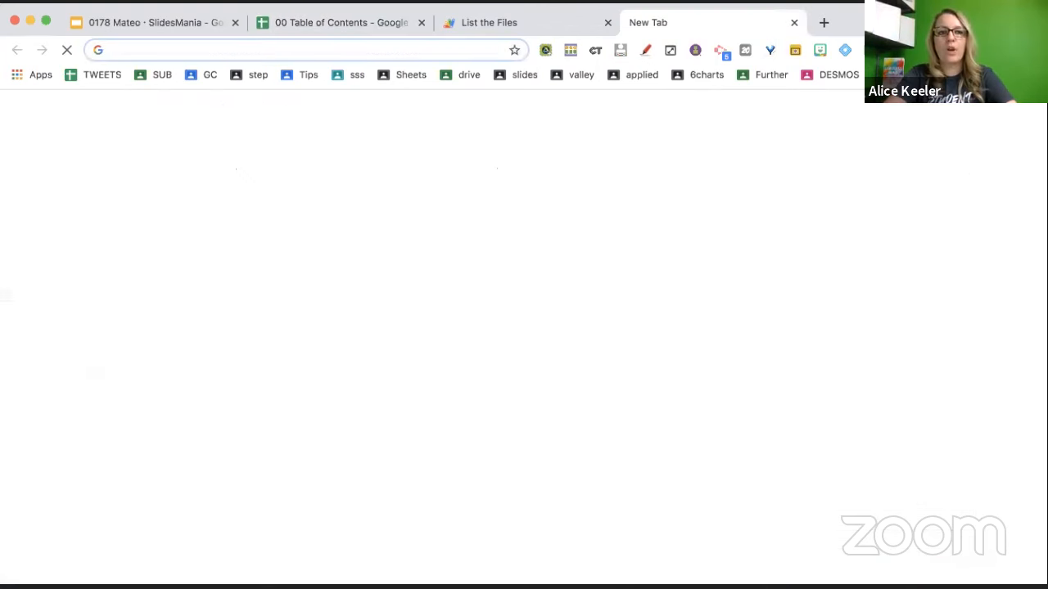
{"action": "type", "text": "d"}
{"action": "key", "text": "Return"}
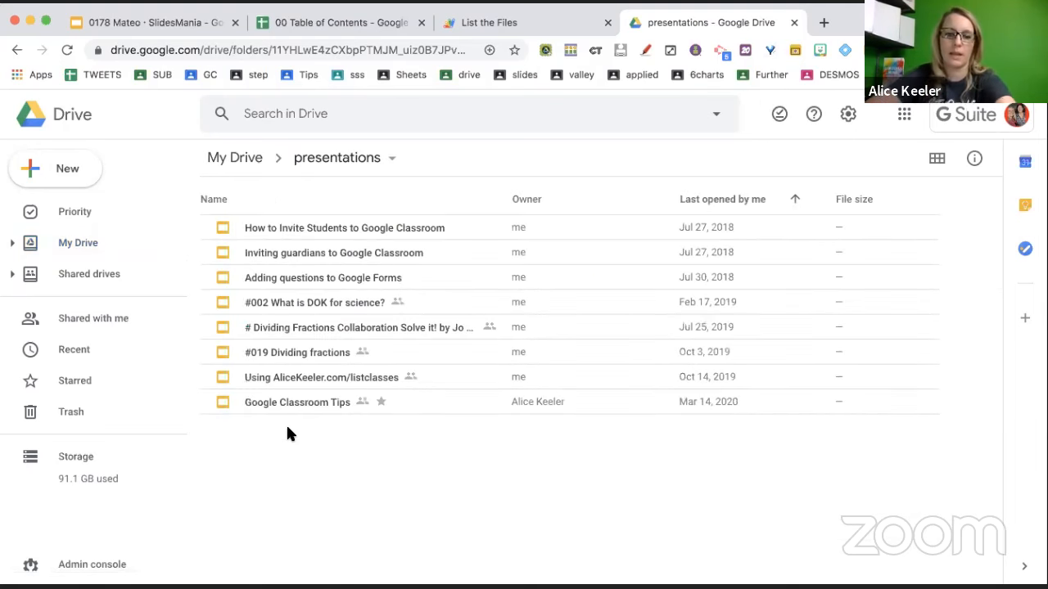
Show the file details of How to Invite Students to Google Classroom and open its description field for editing.
{"action": "left_click", "coordinate": [345, 229]}
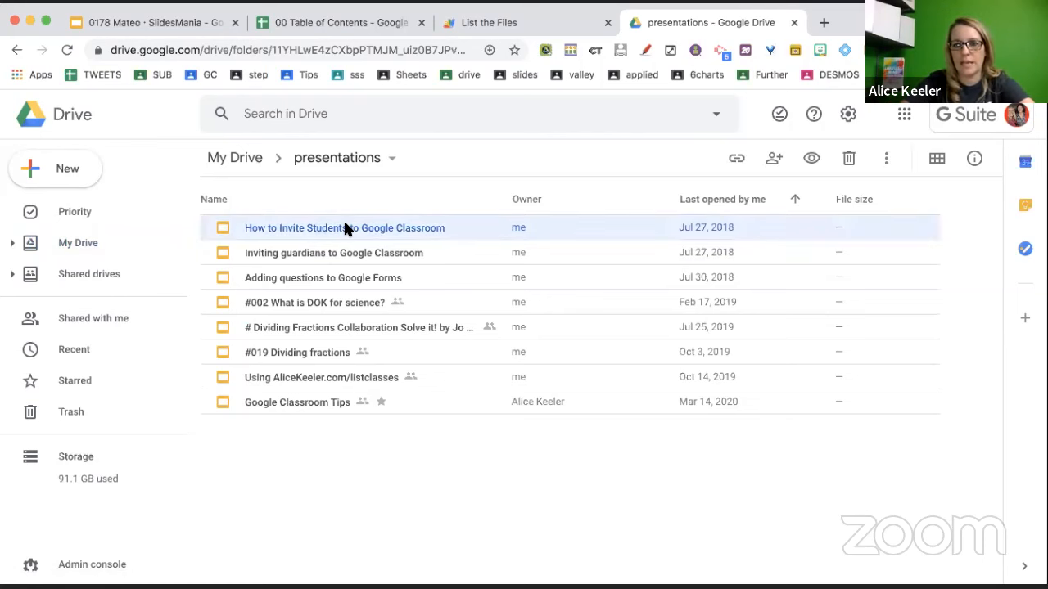
{"action": "key", "text": "d"}
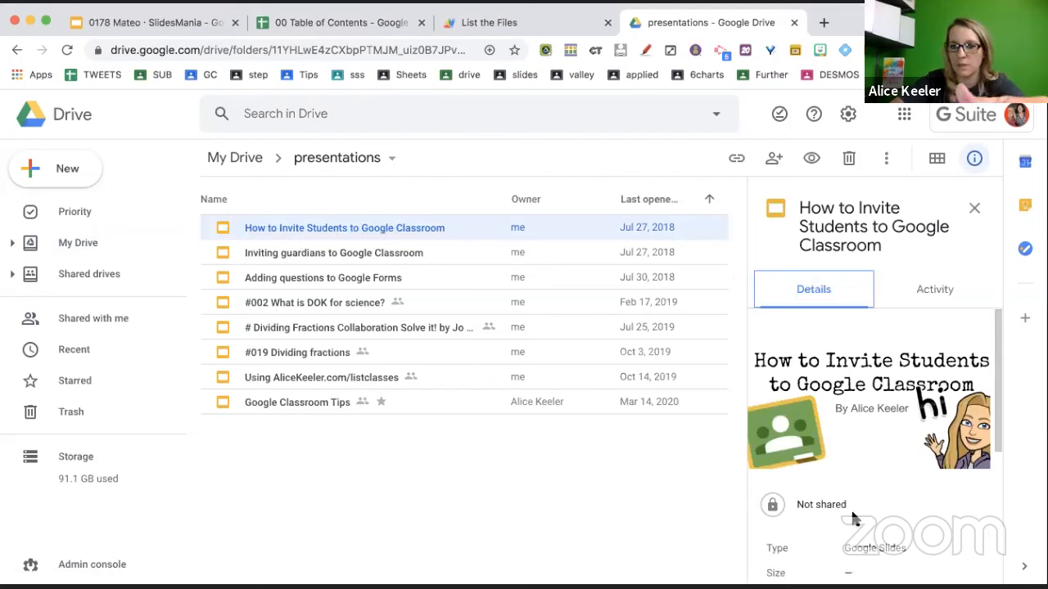
{"action": "scroll", "coordinate": [851, 517], "scroll_direction": "down", "scroll_amount": 5}
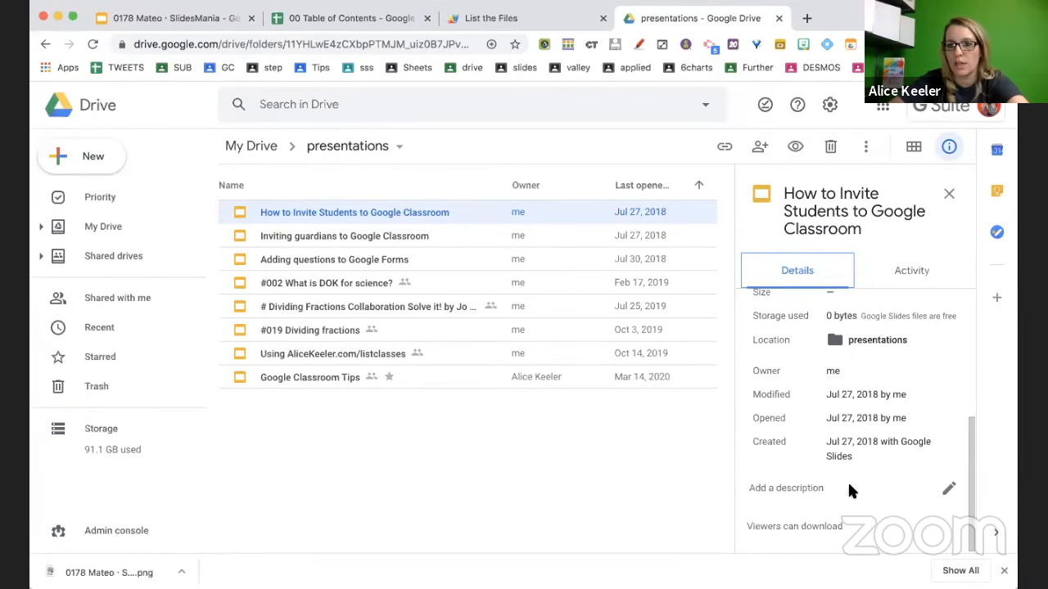
{"action": "left_click", "coordinate": [949, 489]}
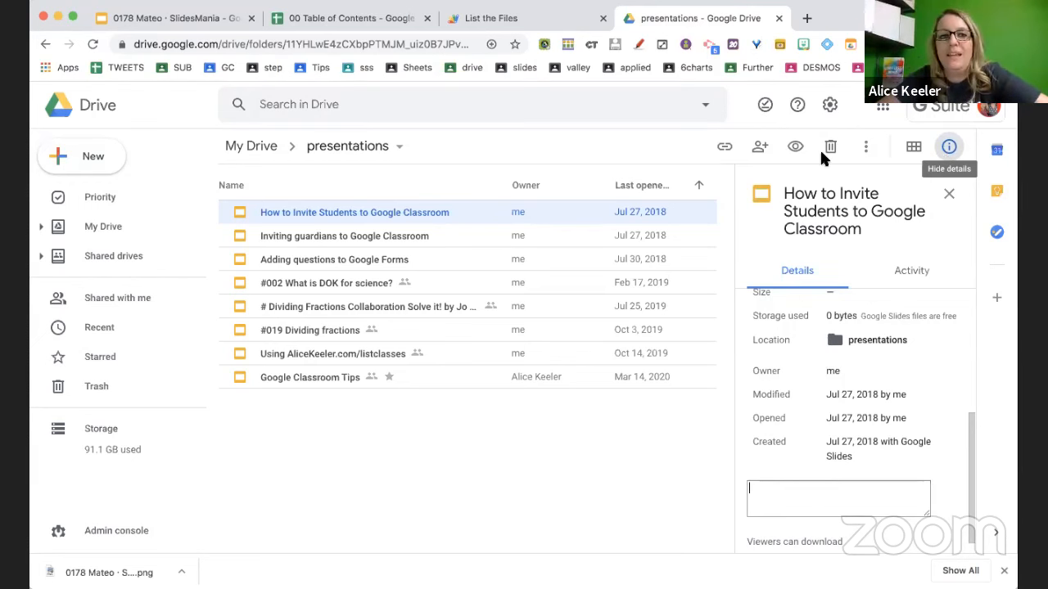
View the details of Inviting guardians to Google Classroom, and open the description field of Adding questions to Google Forms.
{"action": "left_click", "coordinate": [405, 235]}
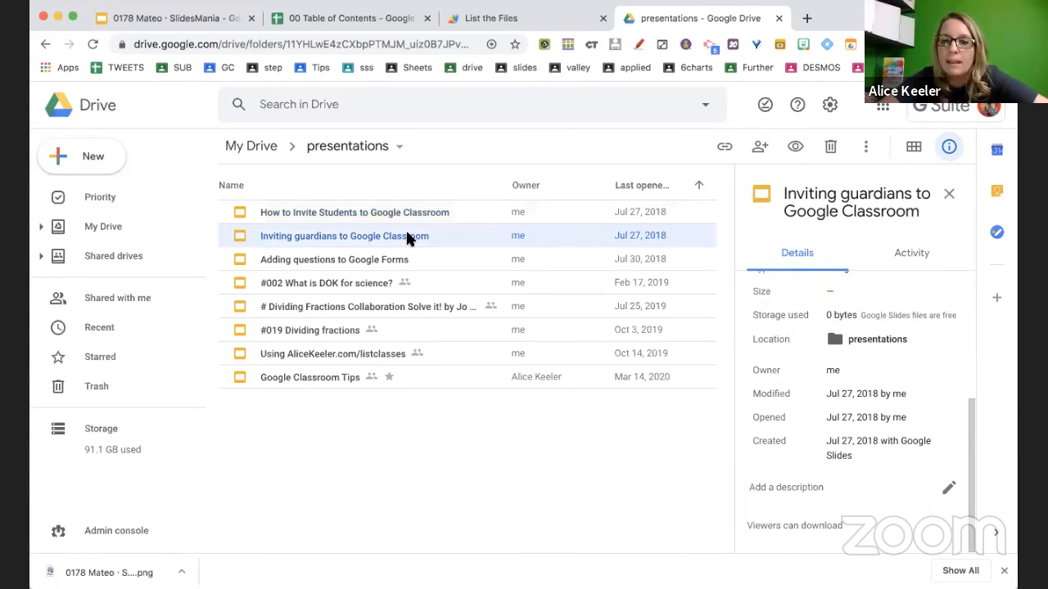
{"action": "left_click", "coordinate": [394, 260]}
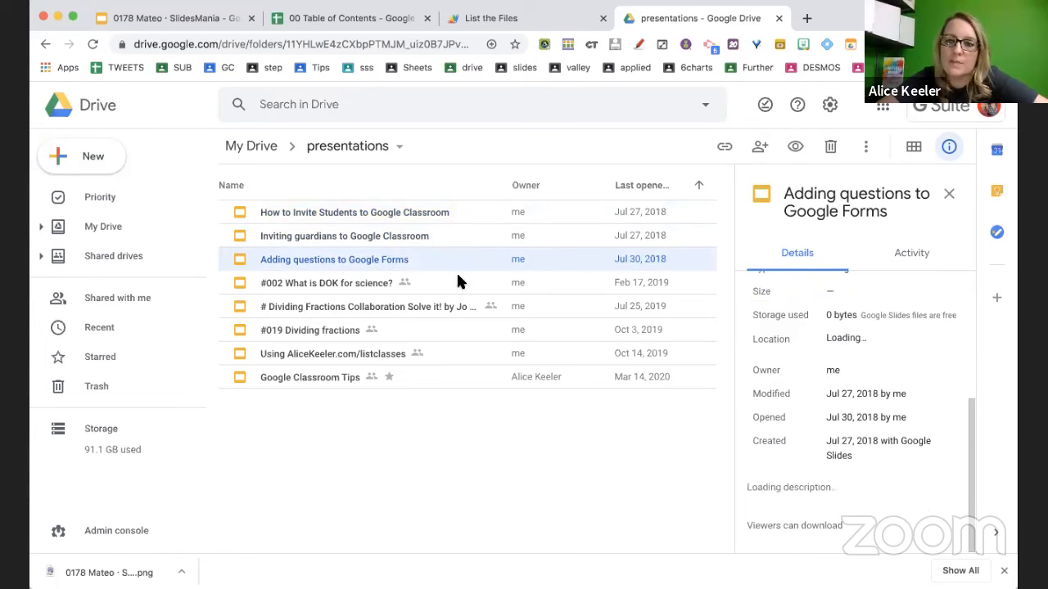
{"action": "scroll", "coordinate": [795, 483], "scroll_direction": "down", "scroll_amount": 1}
{"action": "left_click", "coordinate": [948, 484]}
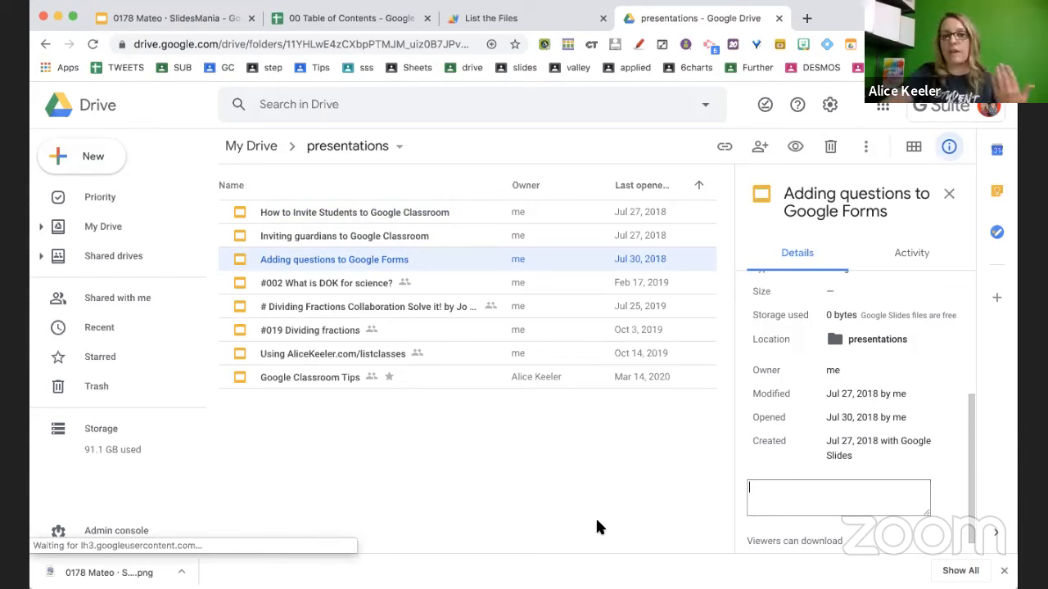
Check the details of Google Classroom Tips and the two Dividing Fractions presentations, and close Drive to return to the 00 Table of Contents spreadsheet.
{"action": "left_click", "coordinate": [423, 374]}
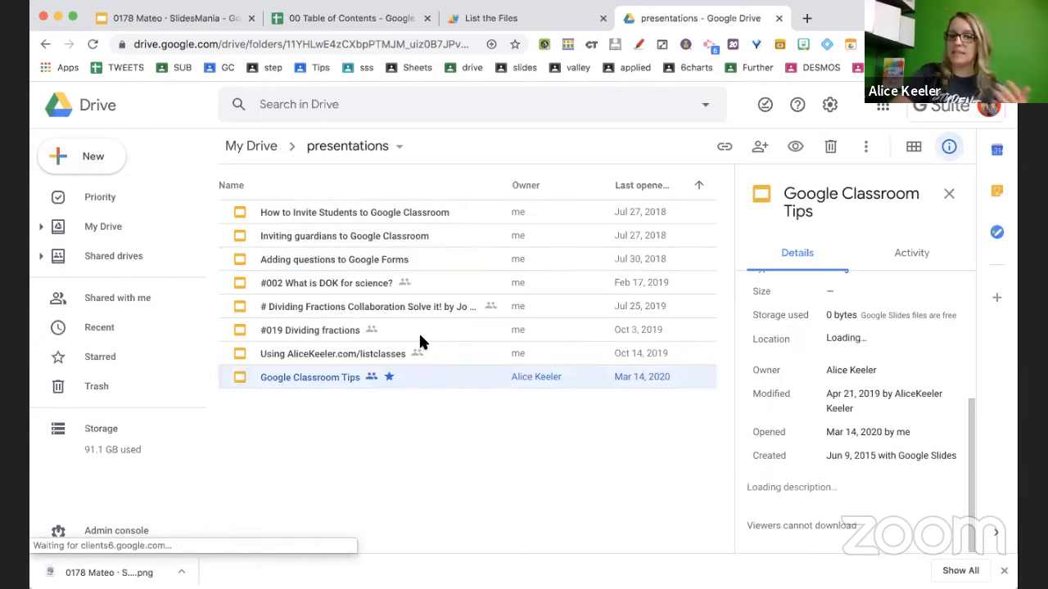
{"action": "left_click", "coordinate": [418, 332]}
{"action": "left_click", "coordinate": [412, 305]}
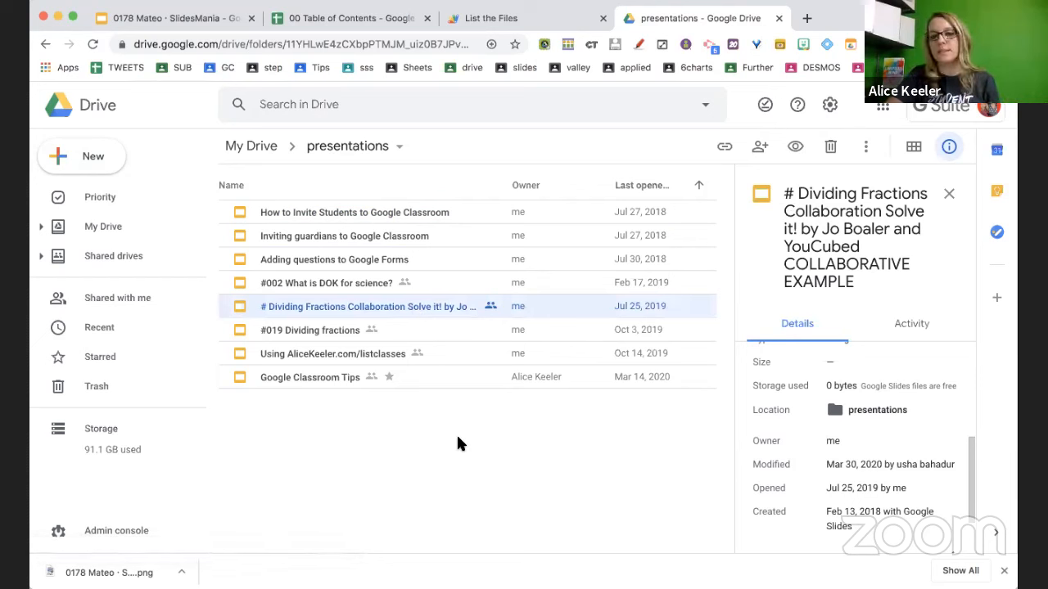
{"action": "scroll", "coordinate": [913, 470], "scroll_direction": "down", "scroll_amount": 1}
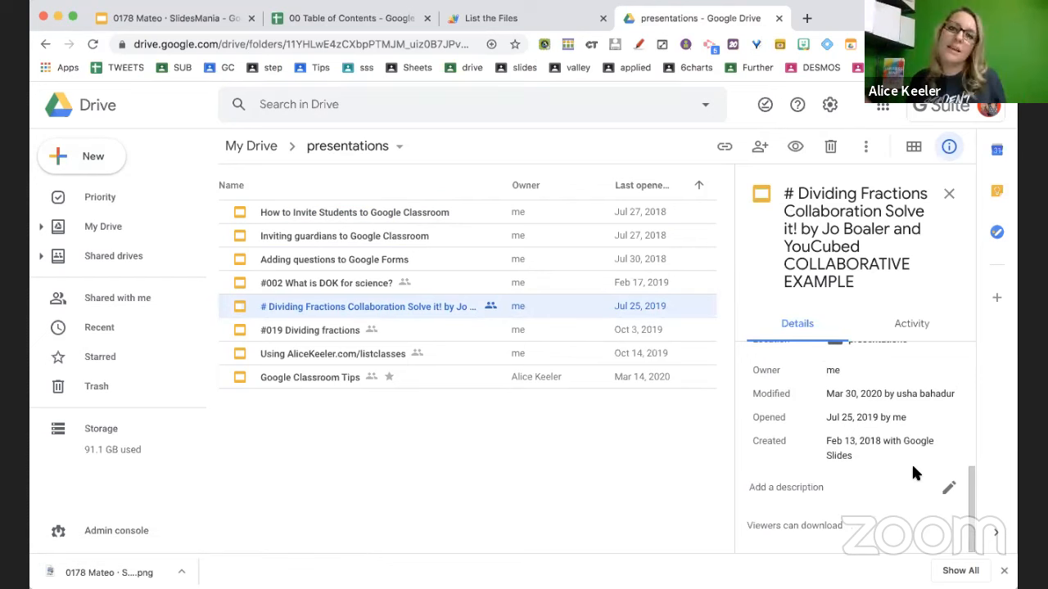
{"action": "left_click", "coordinate": [711, 501]}
{"action": "key", "text": "super+w"}
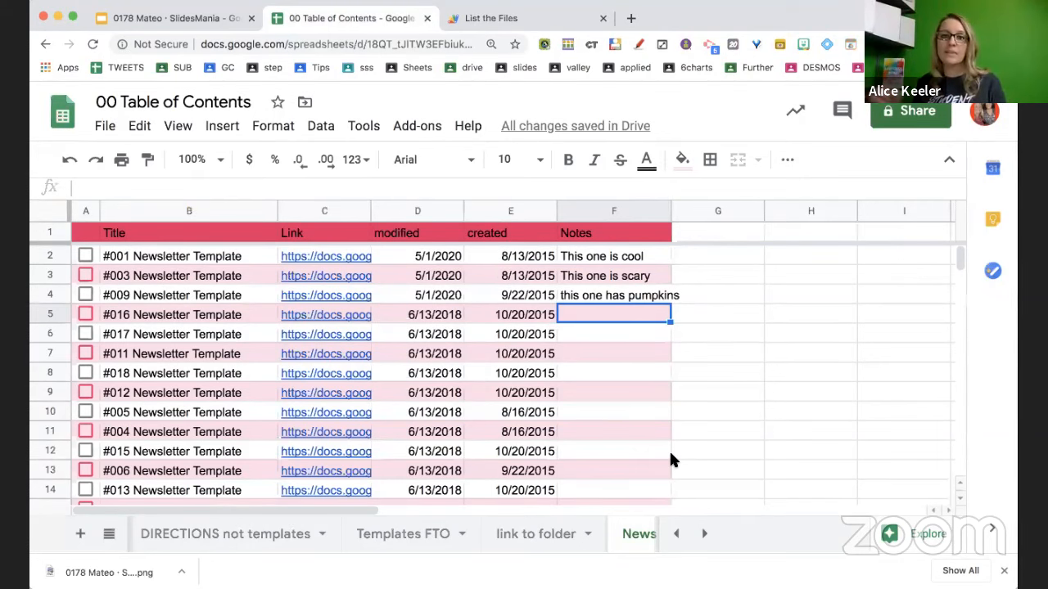
Open Emojipedia in a new browser tab and search it for "poo".
{"action": "left_click", "coordinate": [703, 233]}
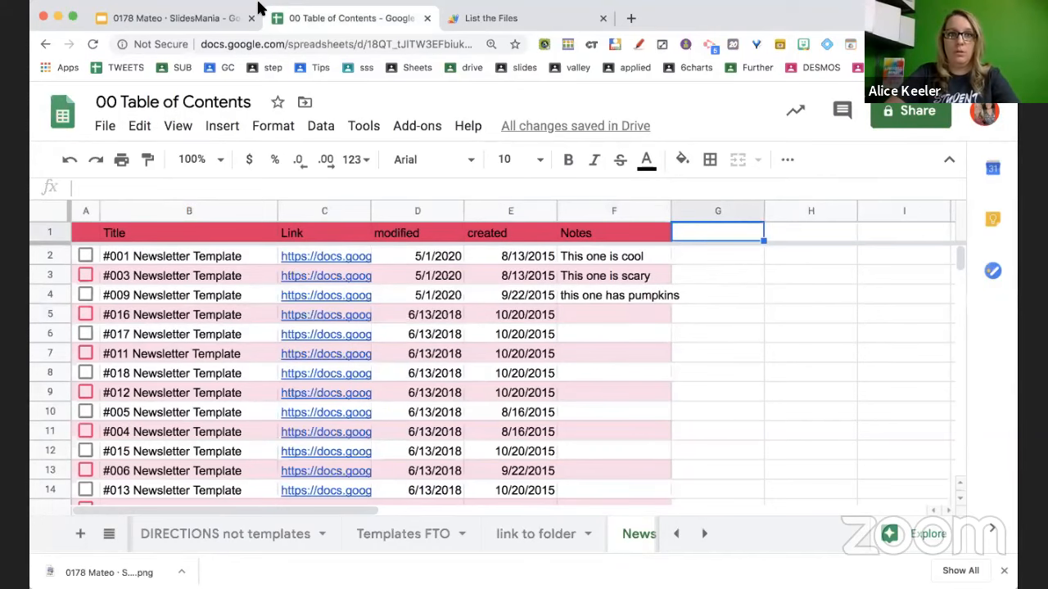
{"action": "key", "text": "ctrl+t"}
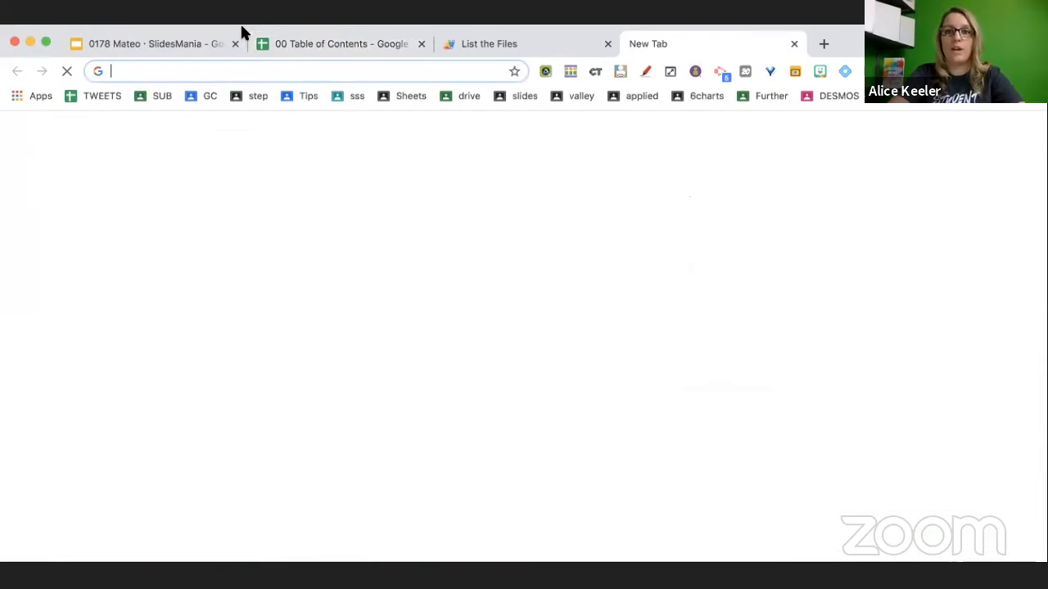
{"action": "type", "text": "emo"}
{"action": "key", "text": "Return"}
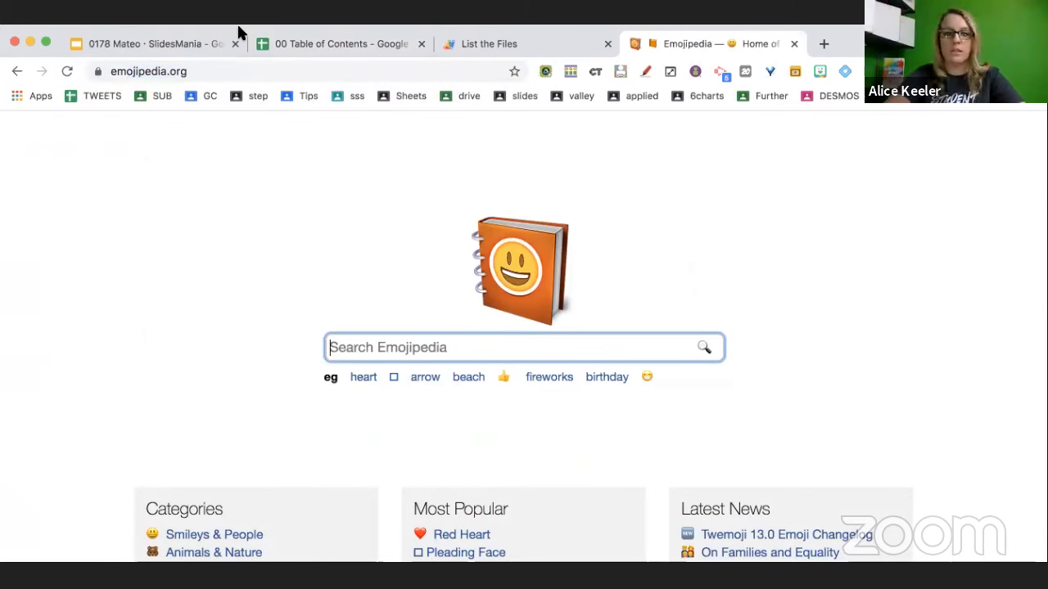
{"action": "type", "text": "poo"}
{"action": "key", "text": "Return"}
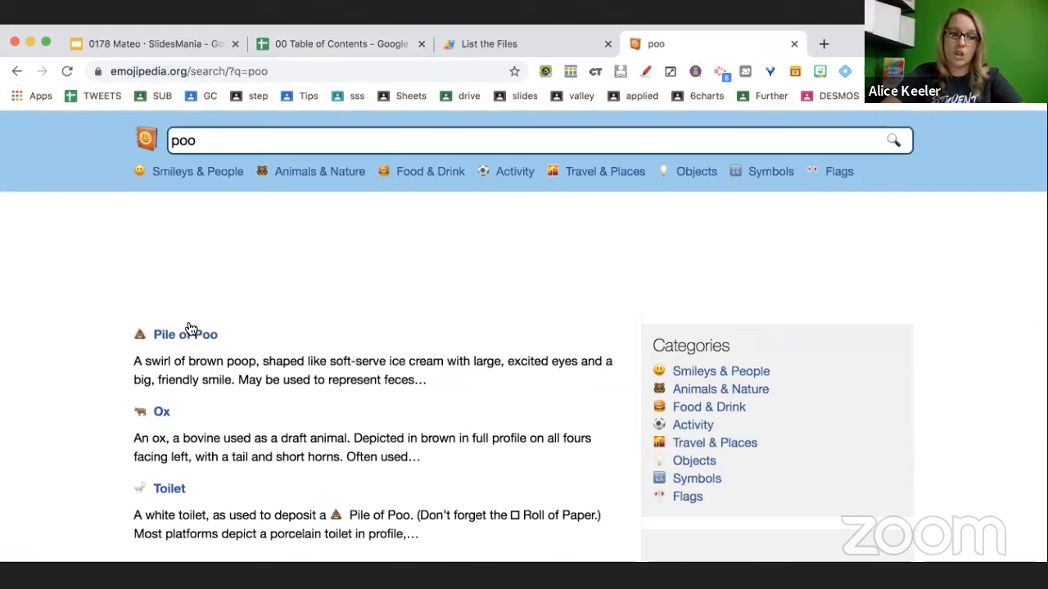
Open the Pile of Poo entry and copy its emoji.
{"action": "left_click", "coordinate": [188, 329]}
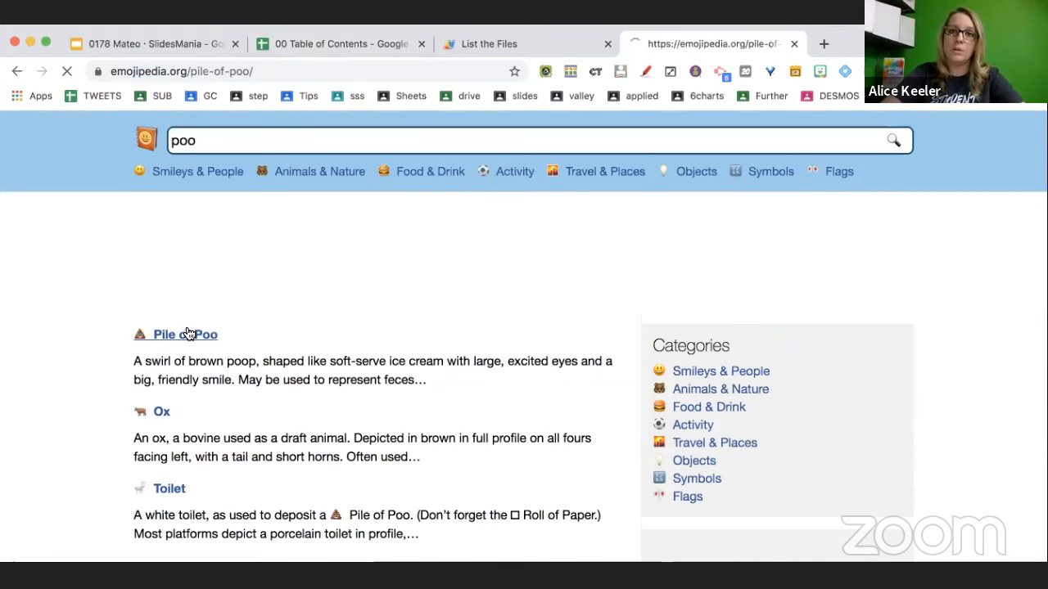
{"action": "scroll", "coordinate": [378, 372], "scroll_direction": "down", "scroll_amount": 3}
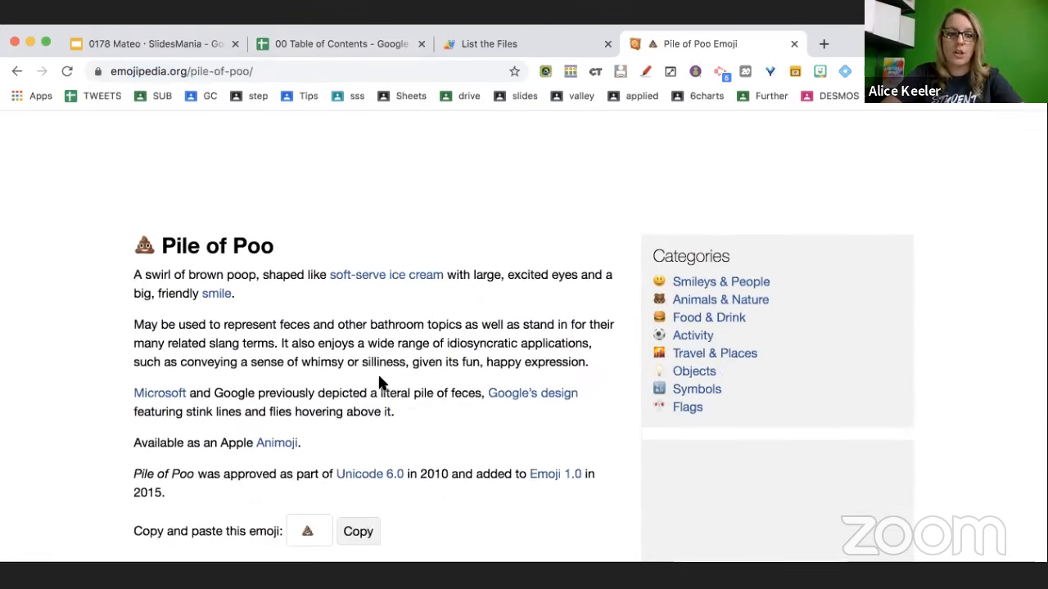
{"action": "left_click", "coordinate": [358, 483]}
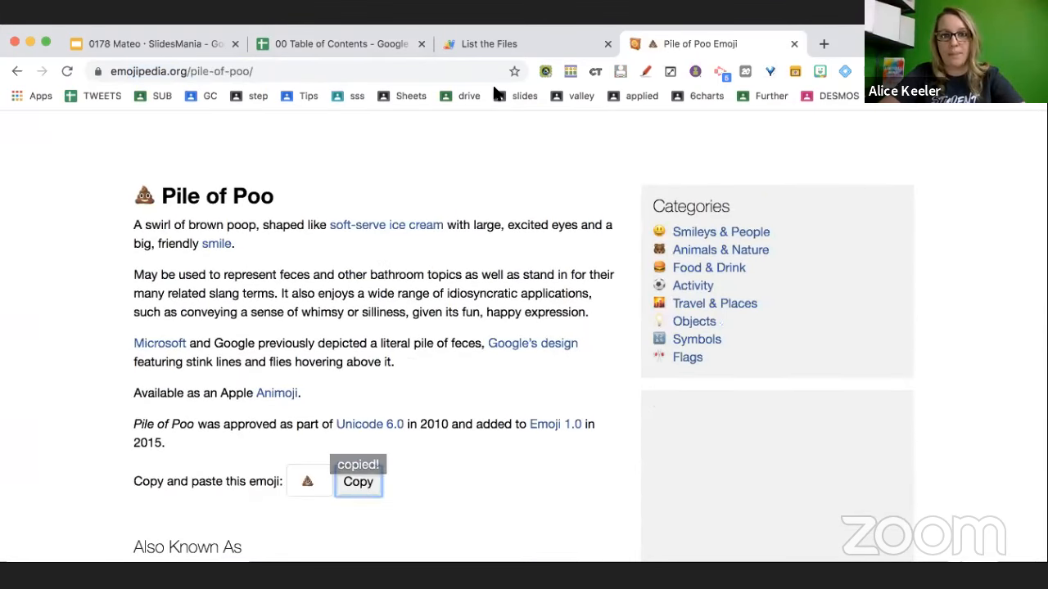
Return to the 00 Table of Contents spreadsheet and paste the emoji into G1 as a column header beside Notes.
{"action": "left_click", "coordinate": [487, 46]}
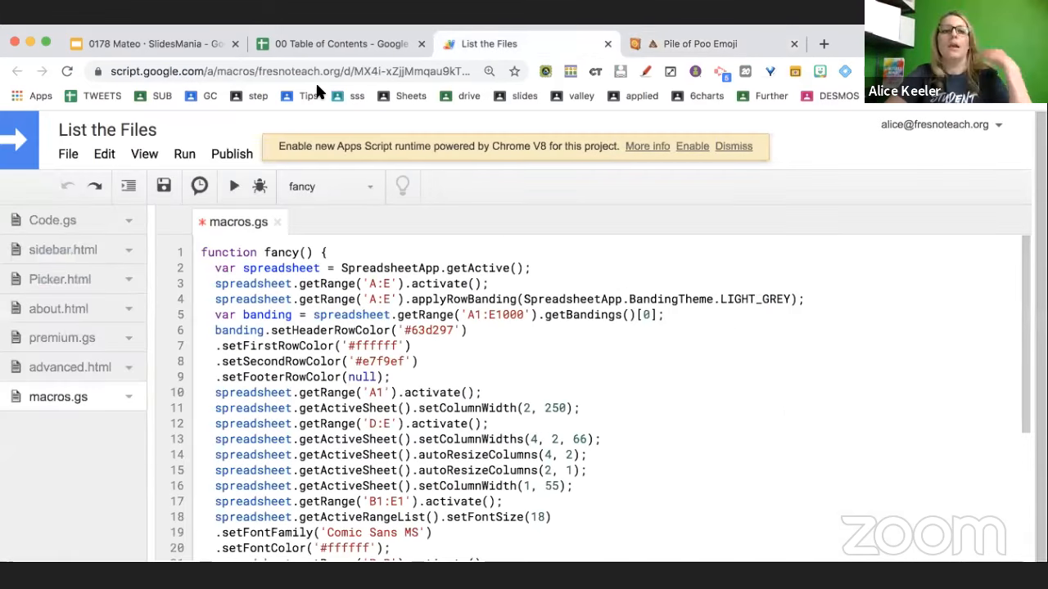
{"action": "left_click", "coordinate": [319, 42]}
{"action": "left_click", "coordinate": [766, 263]}
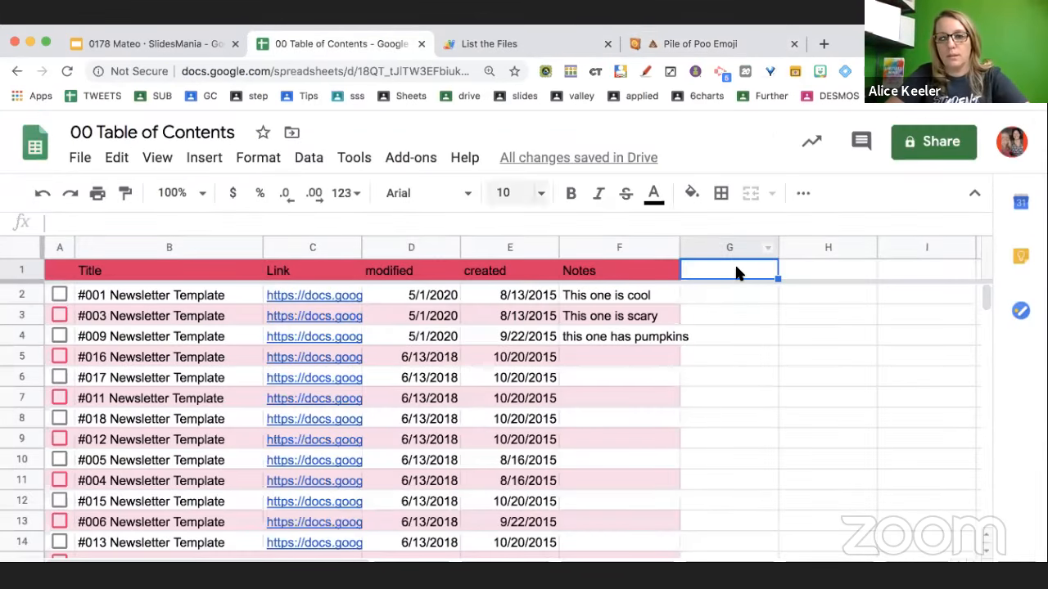
{"action": "key", "text": "ctrl+v"}
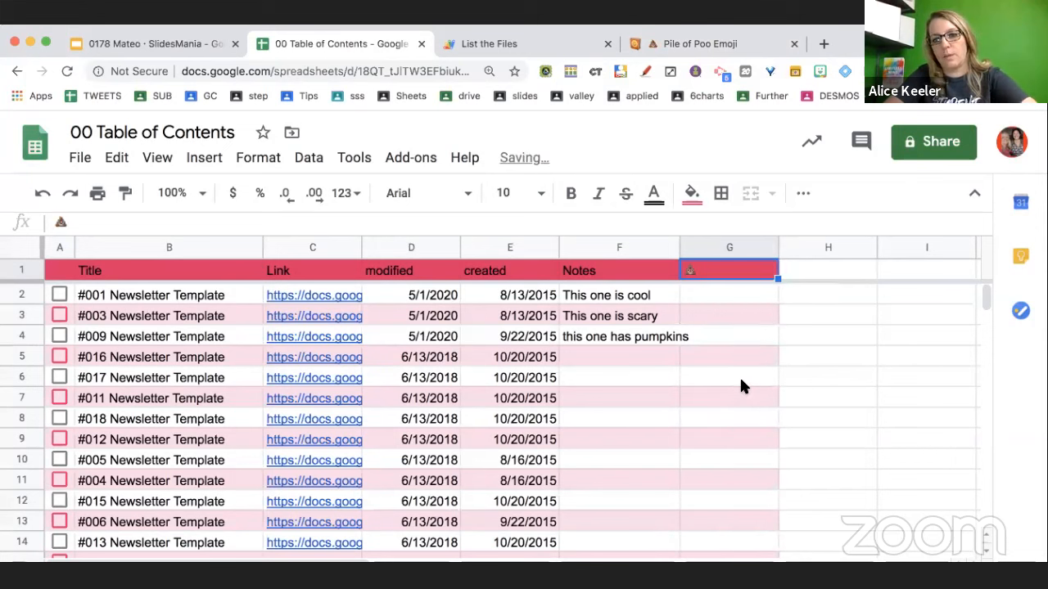
Fill cell G2 with four copies of the pasted emoji as a manual rating for #001 Newsletter Template.
{"action": "left_click", "coordinate": [745, 295]}
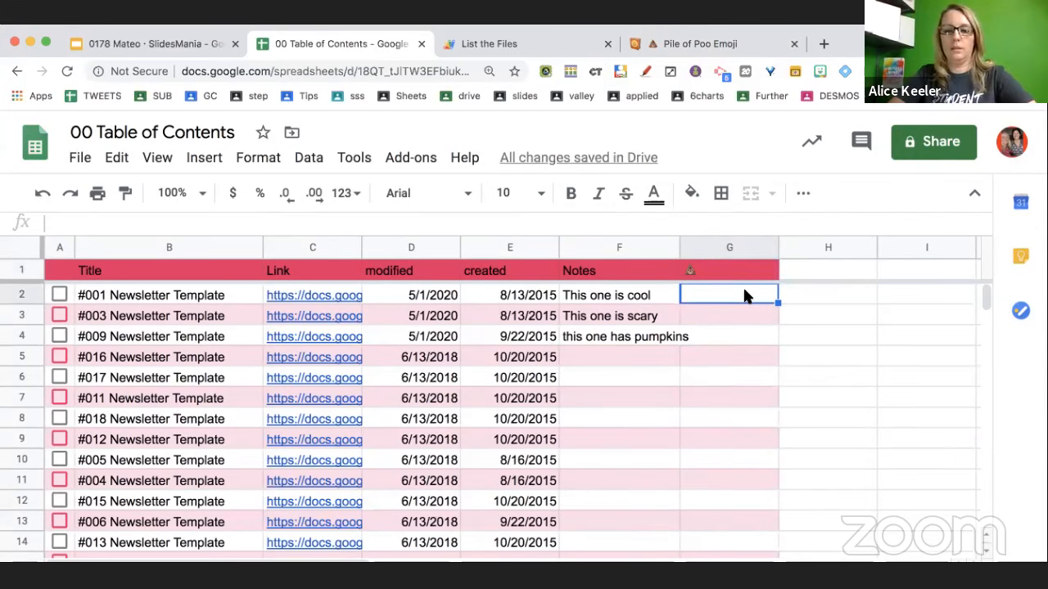
{"action": "key", "text": "ctrl+v"}
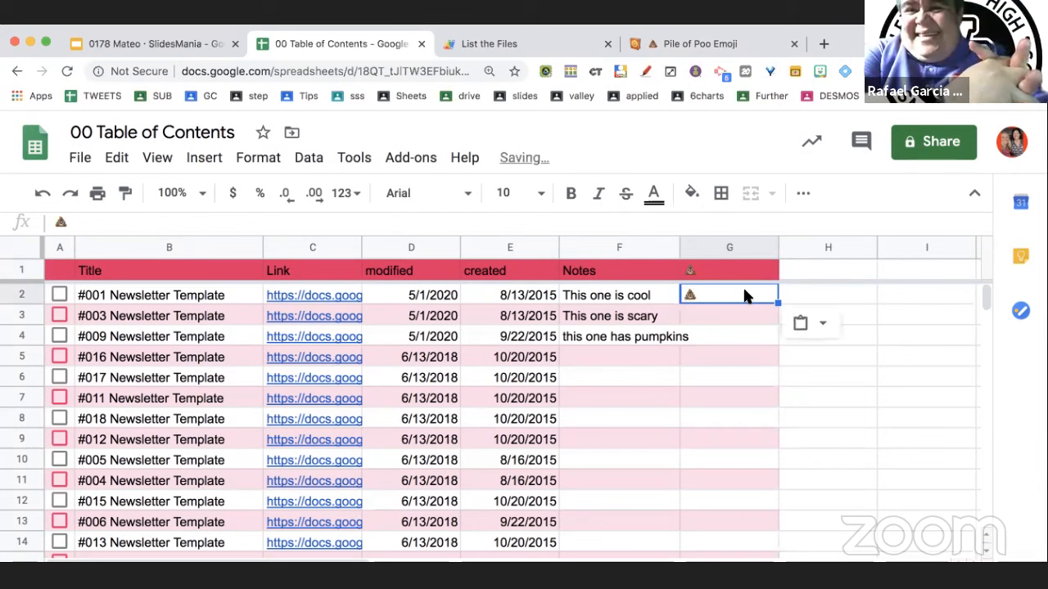
{"action": "double_click", "coordinate": [745, 294]}
{"action": "key", "text": "ctrl+v"}
{"action": "key", "text": "ctrl+v"}
{"action": "key", "text": "ctrl+v"}
{"action": "key", "text": "Return"}
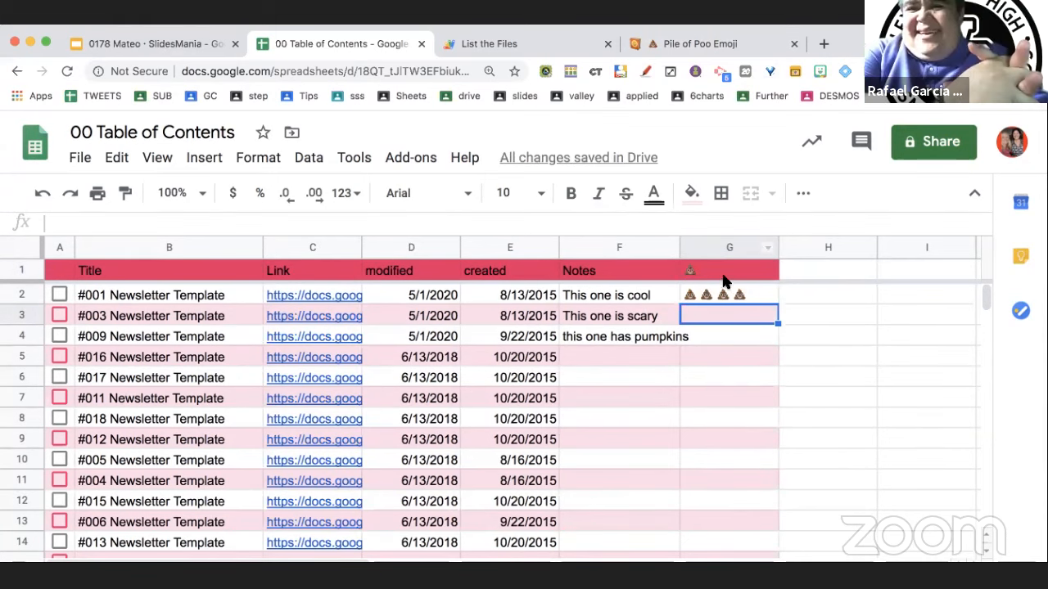
Insert an empty column between Notes and the emoji column.
{"action": "left_click", "coordinate": [722, 238]}
{"action": "right_click", "coordinate": [723, 239]}
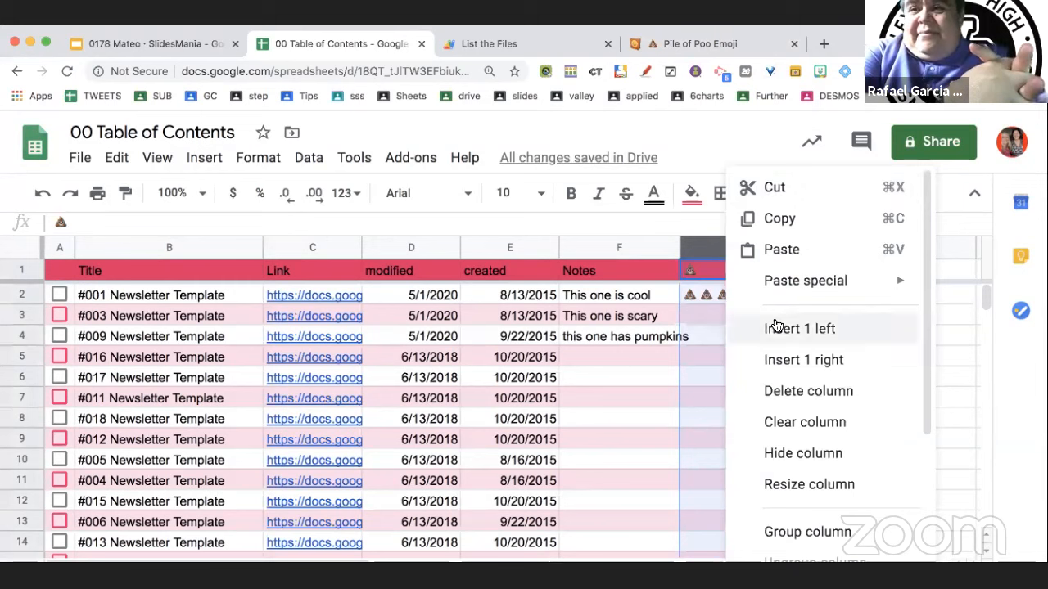
{"action": "left_click", "coordinate": [774, 327]}
Enter the ratings 4, 2, 3, 3, 4, 5 and 90 in cells G2 to G8.
{"action": "left_click", "coordinate": [734, 297]}
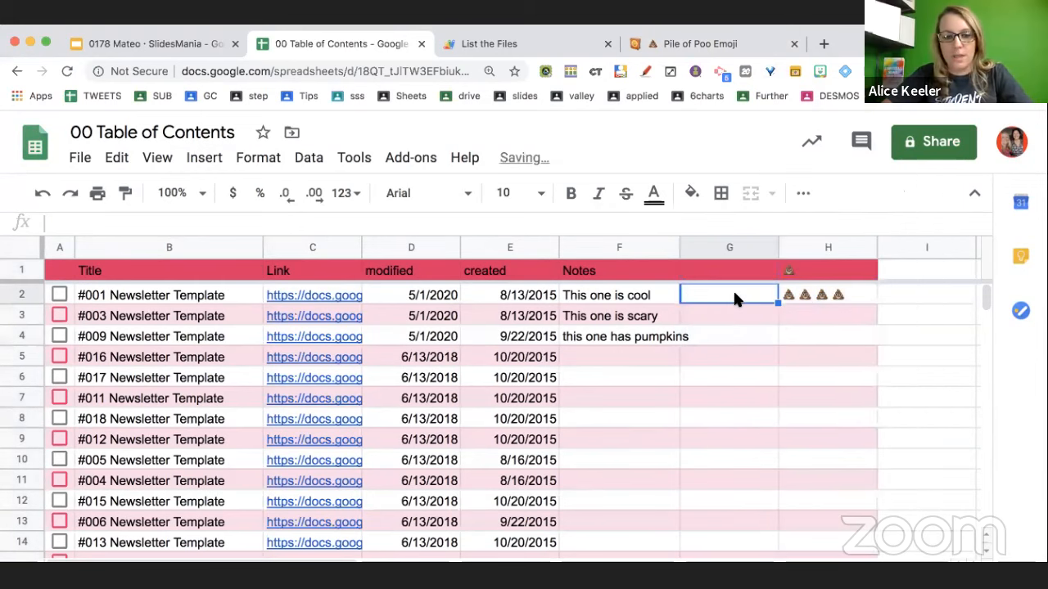
{"action": "type", "text": "4"}
{"action": "key", "text": "Return"}
{"action": "type", "text": "2"}
{"action": "key", "text": "Return"}
{"action": "type", "text": "3"}
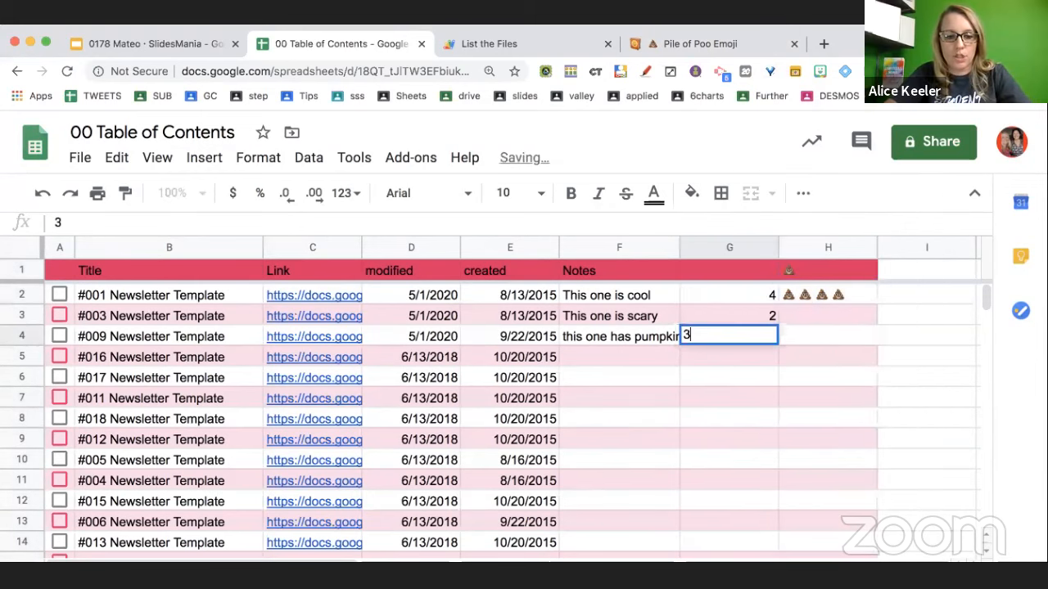
{"action": "key", "text": "Return"}
{"action": "type", "text": "3"}
{"action": "key", "text": "Return"}
{"action": "type", "text": "4"}
{"action": "key", "text": "Return"}
{"action": "type", "text": "5"}
{"action": "key", "text": "Return"}
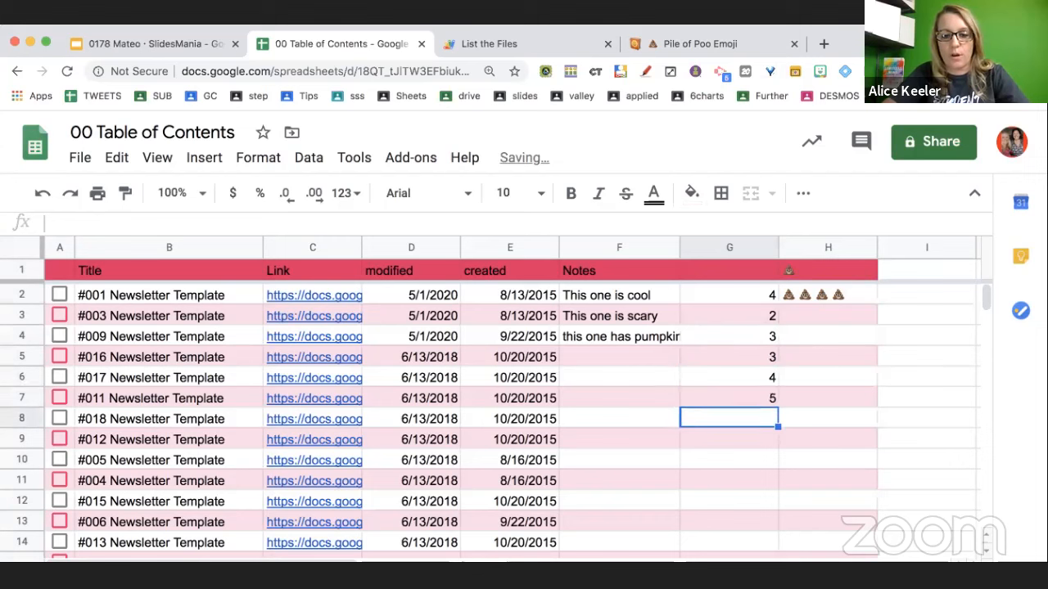
{"action": "type", "text": "90"}
{"action": "key", "text": "Return"}
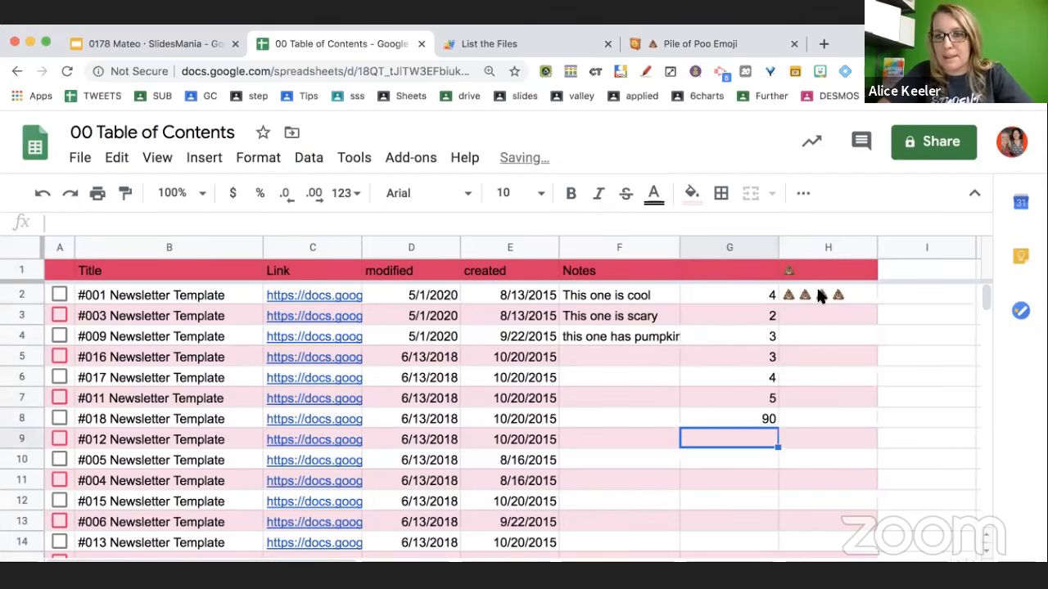
Replace the content of H2 with the formula =rept($H$1), using an absolute reference to the emoji header.
{"action": "left_click", "coordinate": [821, 296]}
{"action": "type", "text": "="}
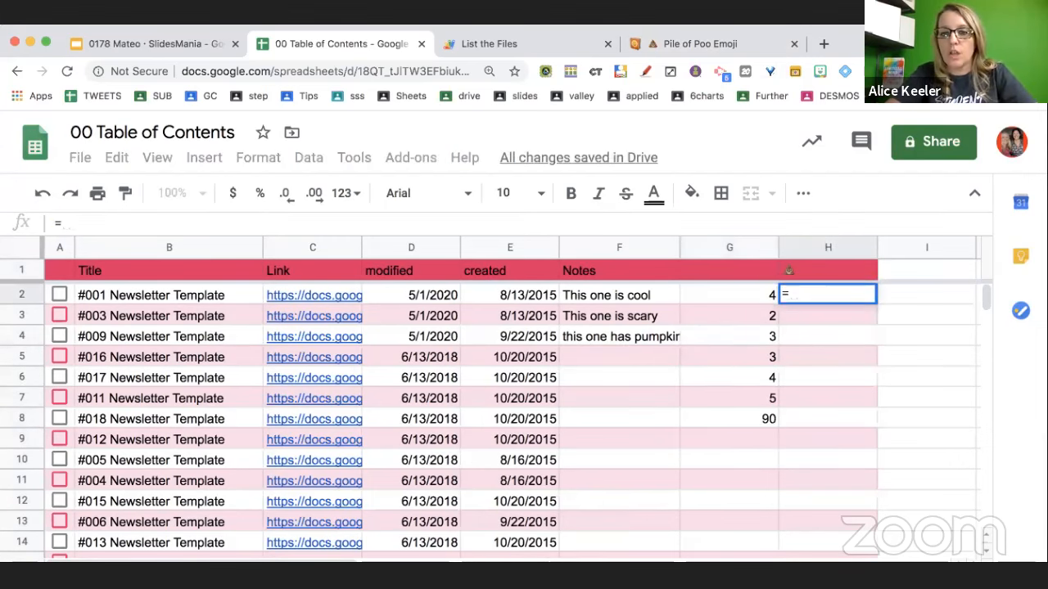
{"action": "type", "text": "rept("}
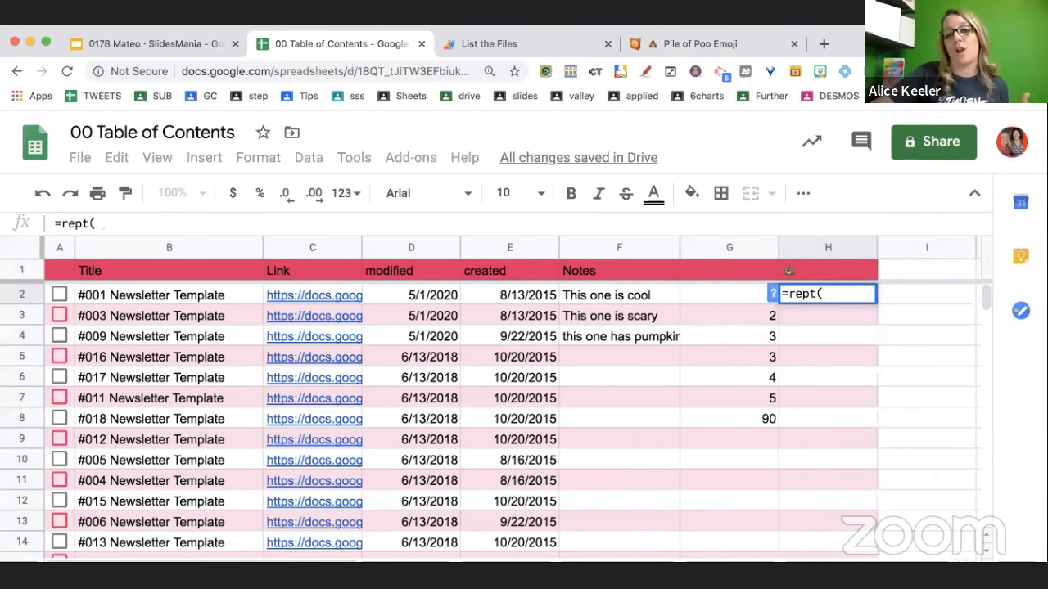
{"action": "left_click", "coordinate": [852, 274]}
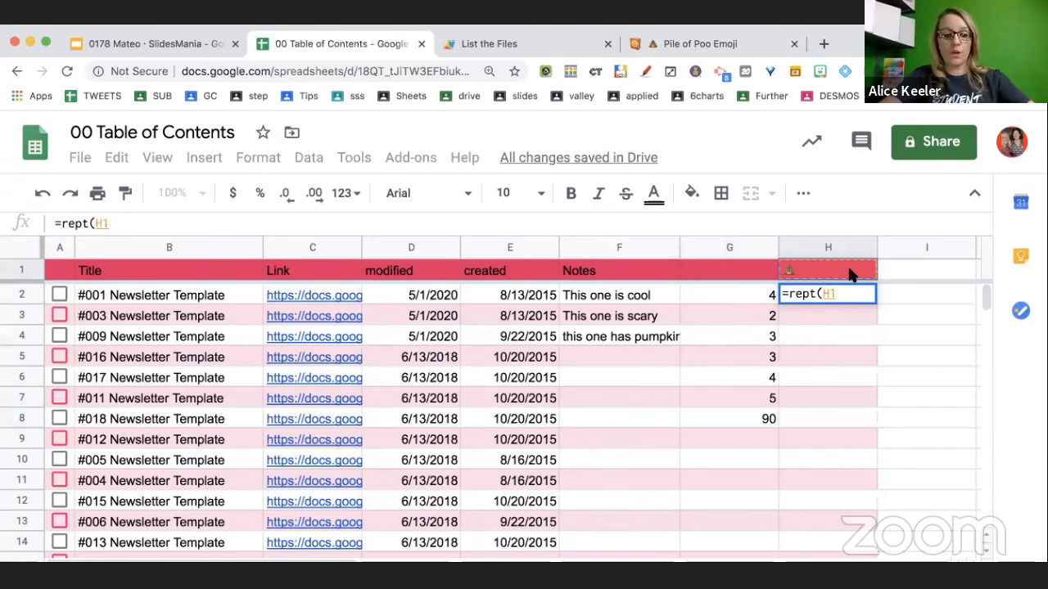
{"action": "type", "text": ")"}
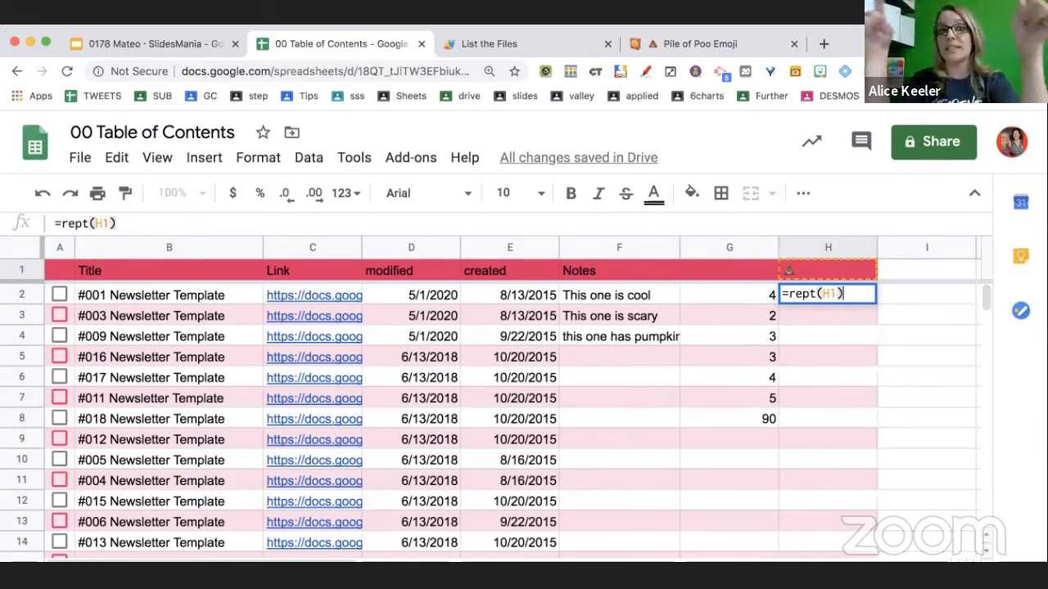
{"action": "left_click", "coordinate": [823, 295]}
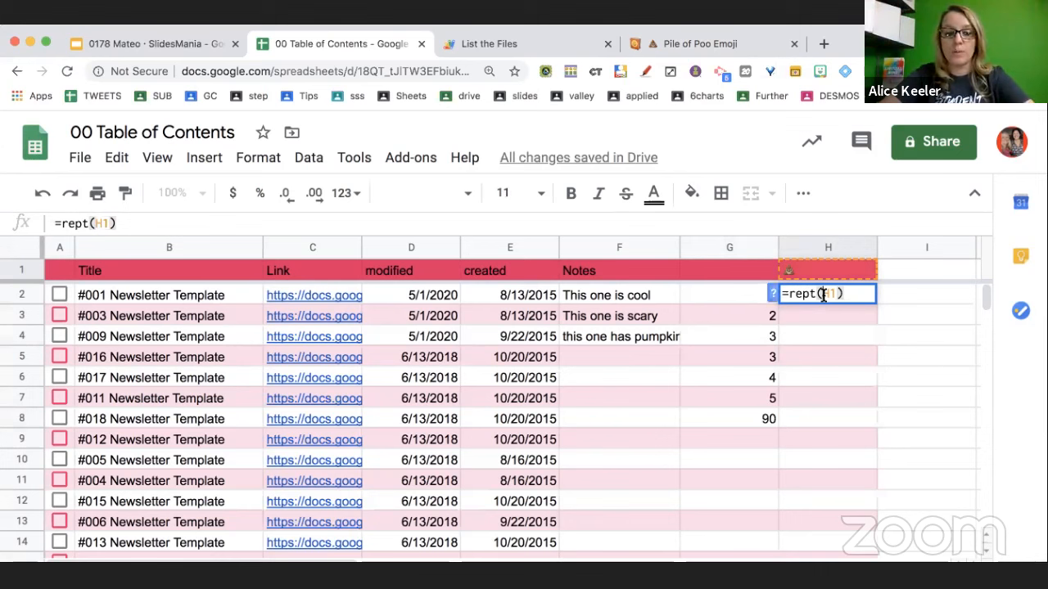
{"action": "type", "text": "$"}
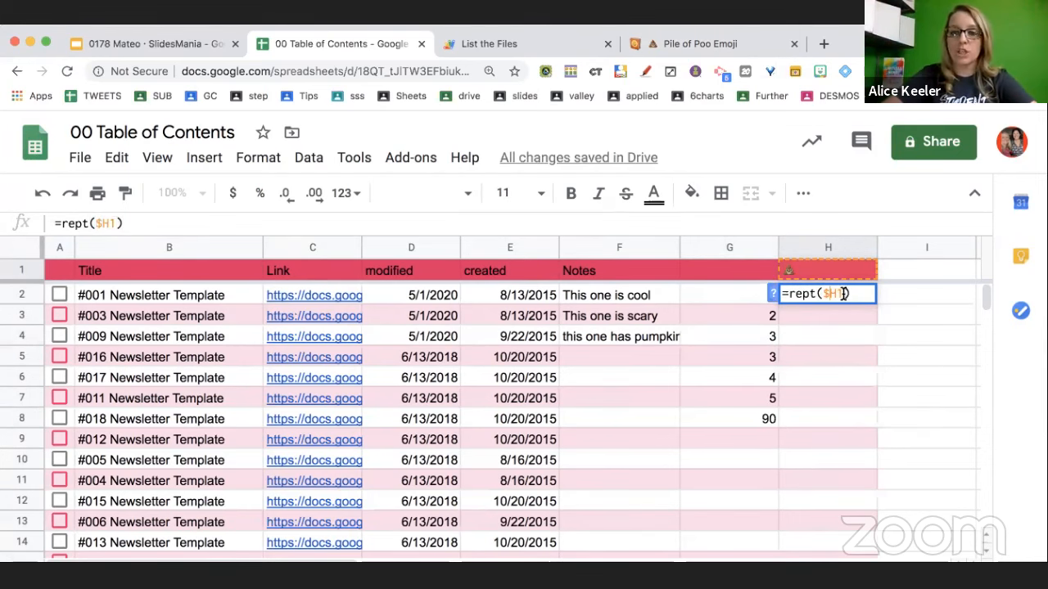
{"action": "left_click", "coordinate": [840, 293]}
{"action": "type", "text": "$"}
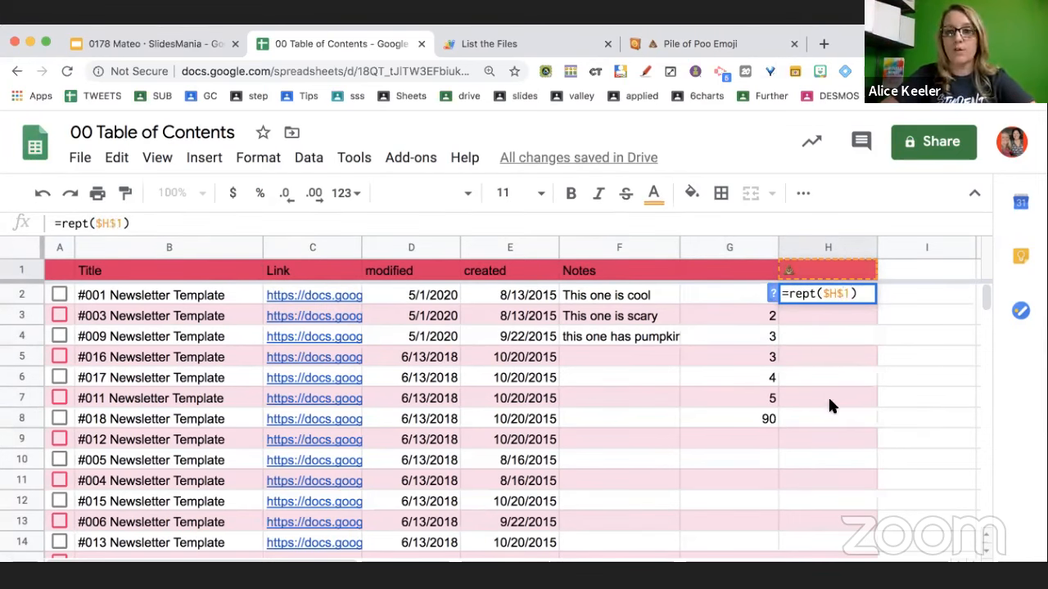
Add G2 as the repetition count to the formula in H2, making it =rept($H$1,G2).
{"action": "key", "text": "super+equal"}
{"action": "key", "text": "super+equal"}
{"action": "key", "text": "super+equal"}
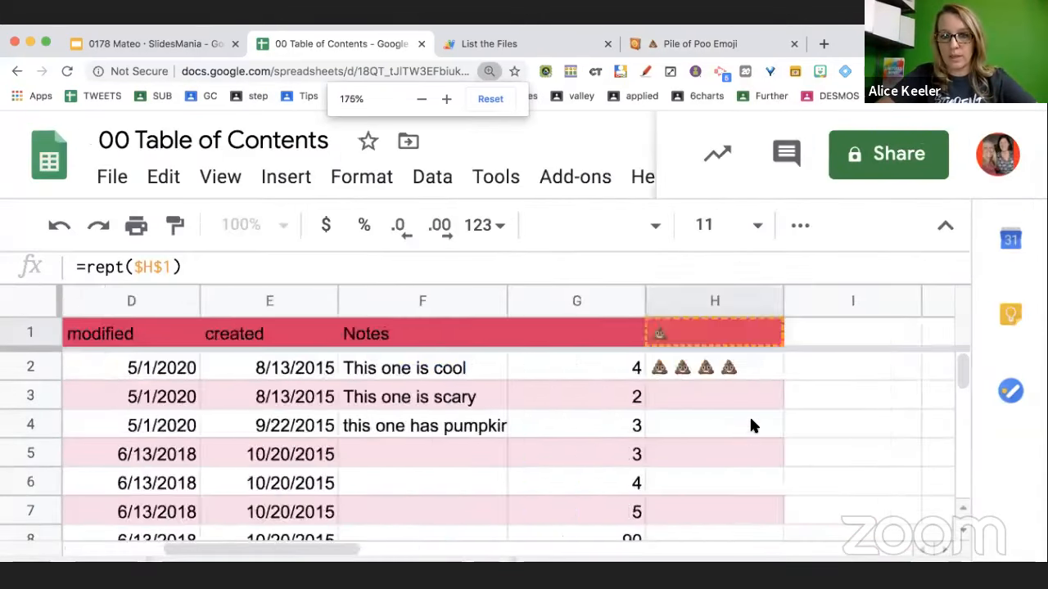
{"action": "scroll", "coordinate": [751, 419], "scroll_direction": "right", "scroll_amount": 5}
{"action": "scroll", "coordinate": [751, 426], "scroll_direction": "left", "scroll_amount": 6}
{"action": "left_click", "coordinate": [693, 365]}
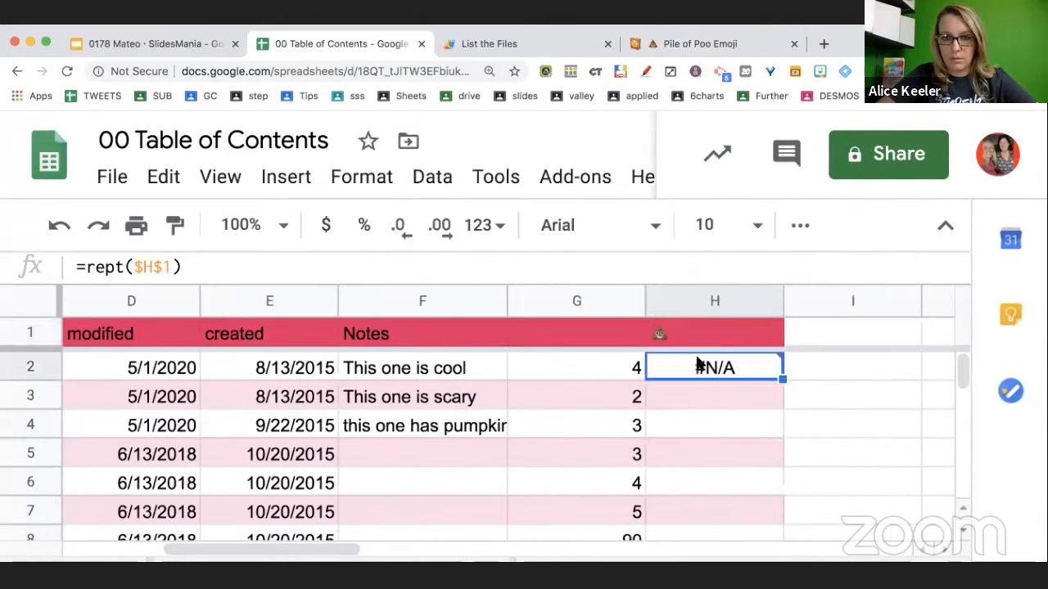
{"action": "double_click", "coordinate": [682, 366]}
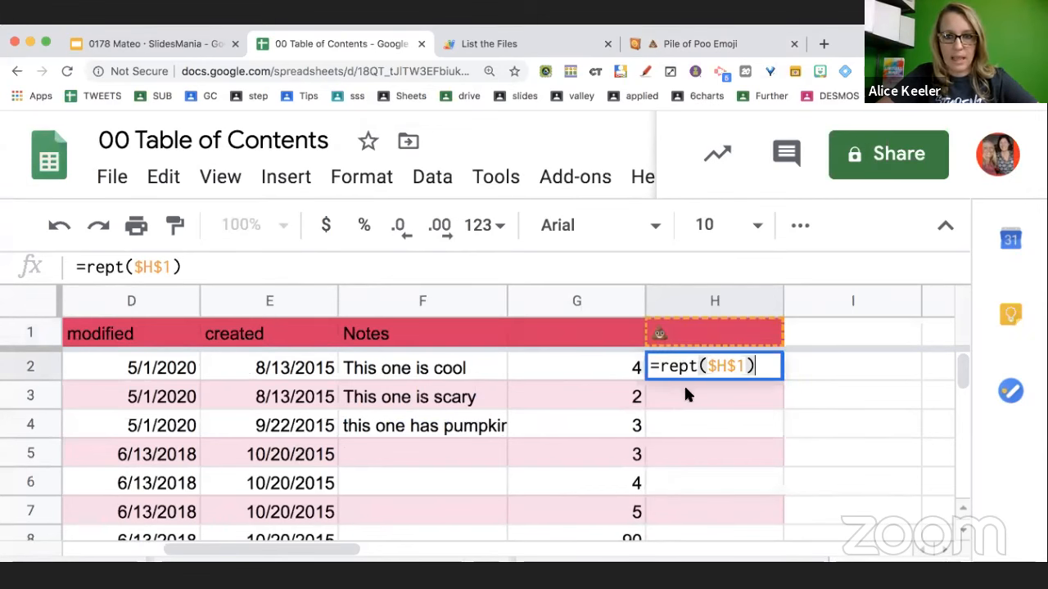
{"action": "left_click", "coordinate": [685, 392]}
{"action": "left_click", "coordinate": [692, 373]}
{"action": "double_click", "coordinate": [690, 369]}
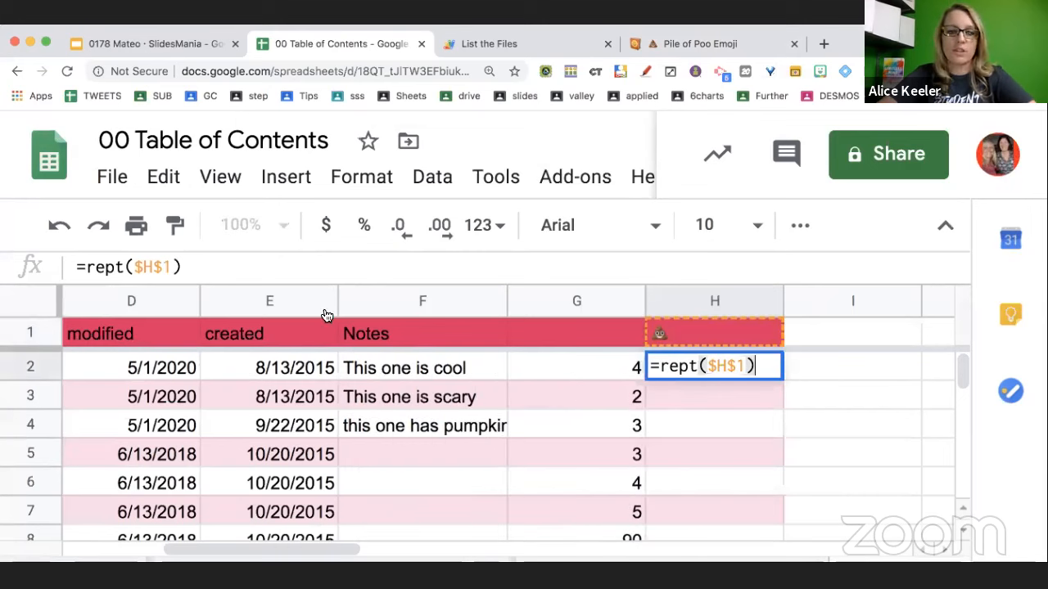
{"action": "type", "text": ","}
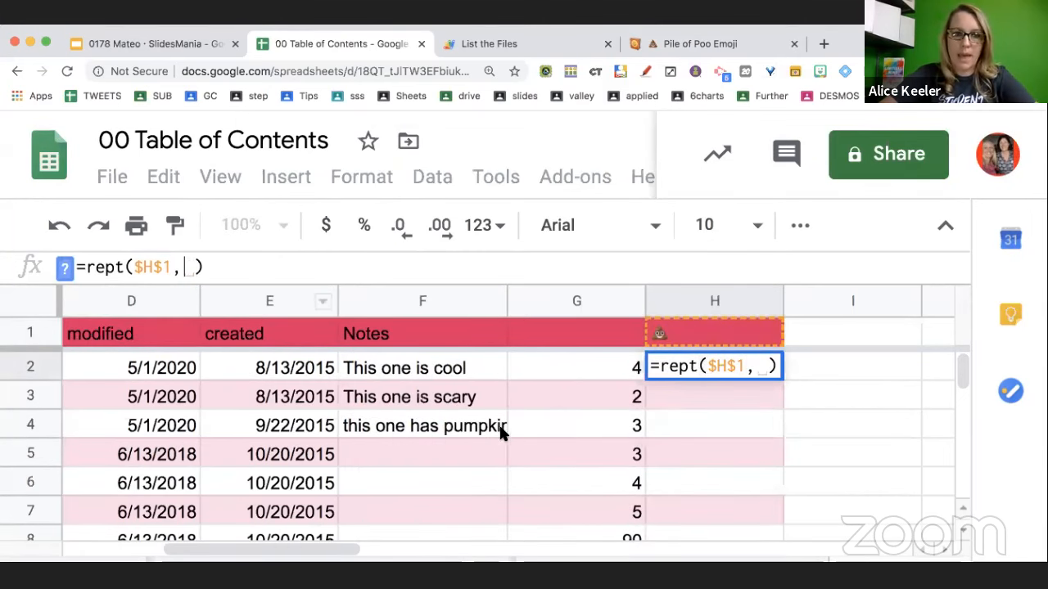
{"action": "left_click", "coordinate": [571, 369]}
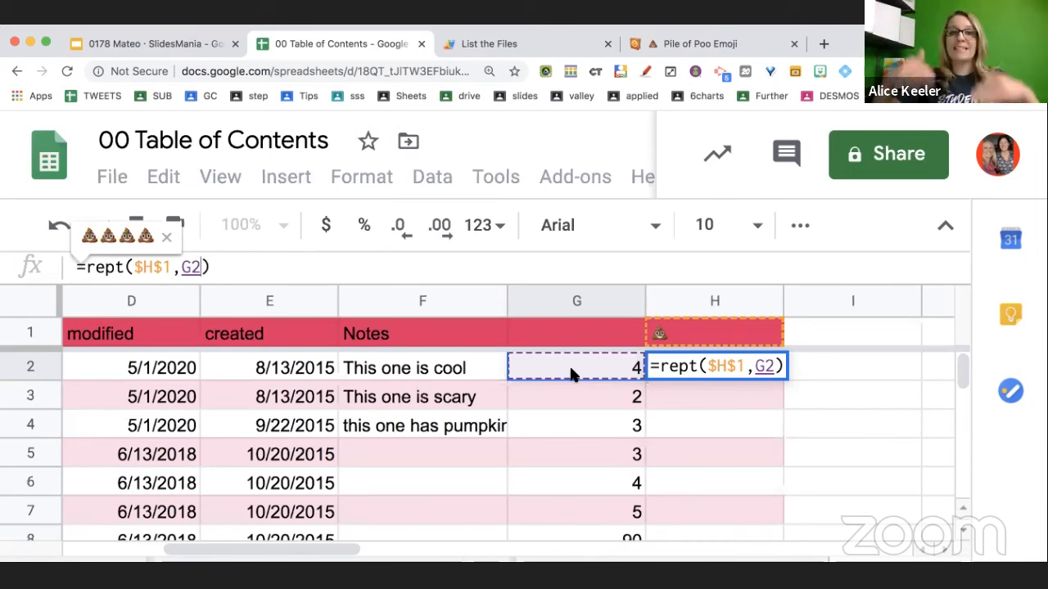
{"action": "key", "text": "Return"}
Fill the REPT formula from H2 down to H8.
{"action": "left_click", "coordinate": [746, 368]}
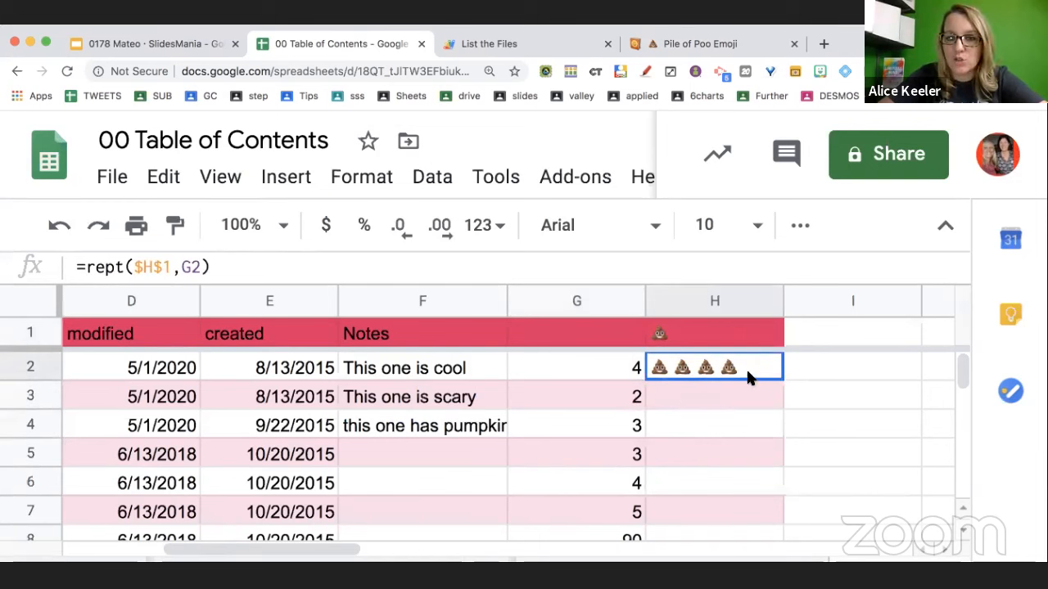
{"action": "left_click_drag", "start_coordinate": [783, 380], "coordinate": [767, 463]}
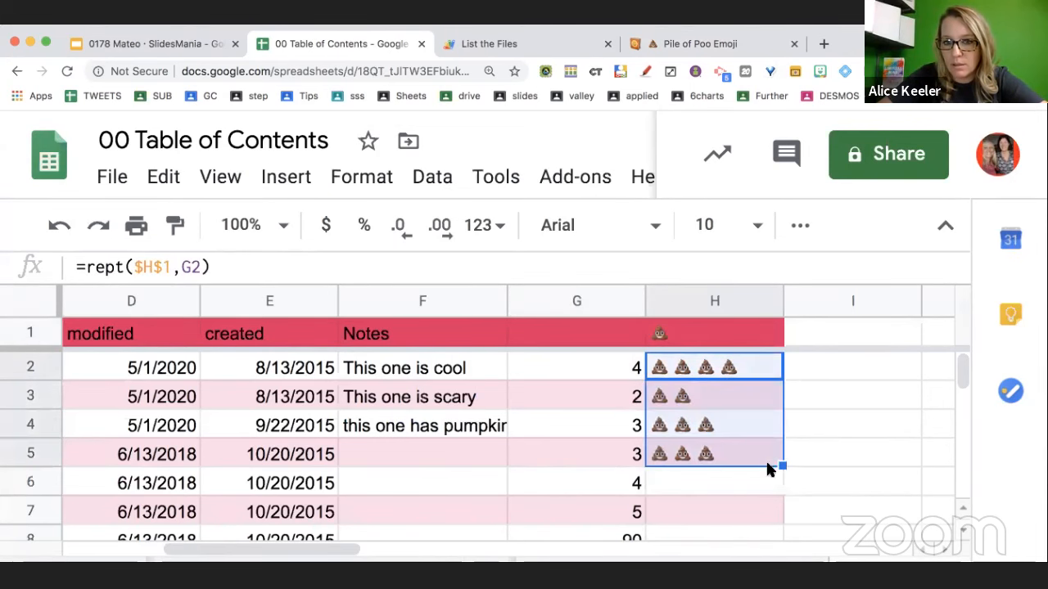
{"action": "scroll", "coordinate": [767, 464], "scroll_direction": "down", "scroll_amount": 2}
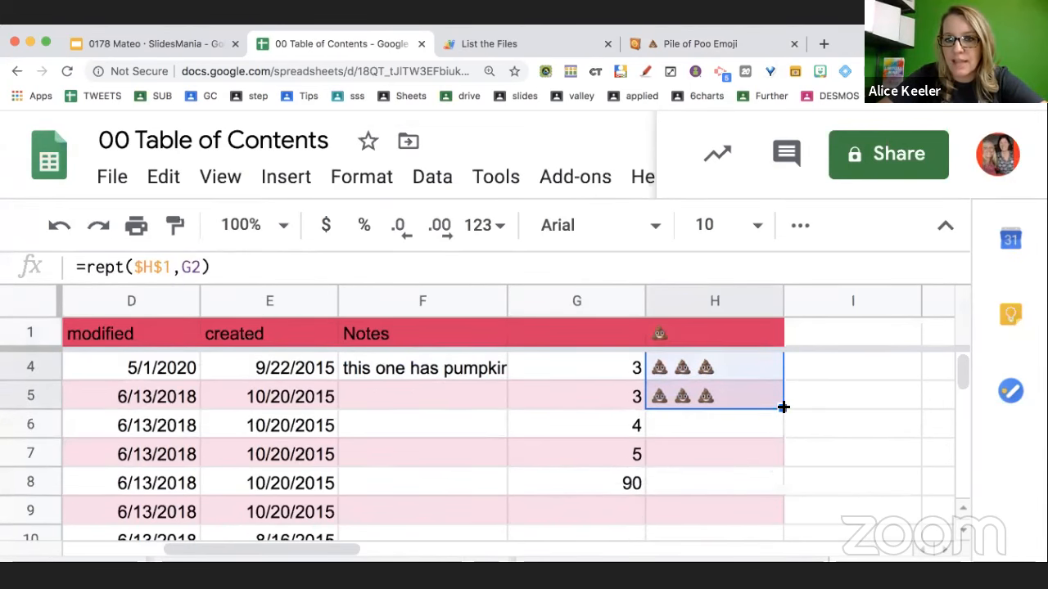
{"action": "left_click_drag", "start_coordinate": [782, 408], "coordinate": [781, 483]}
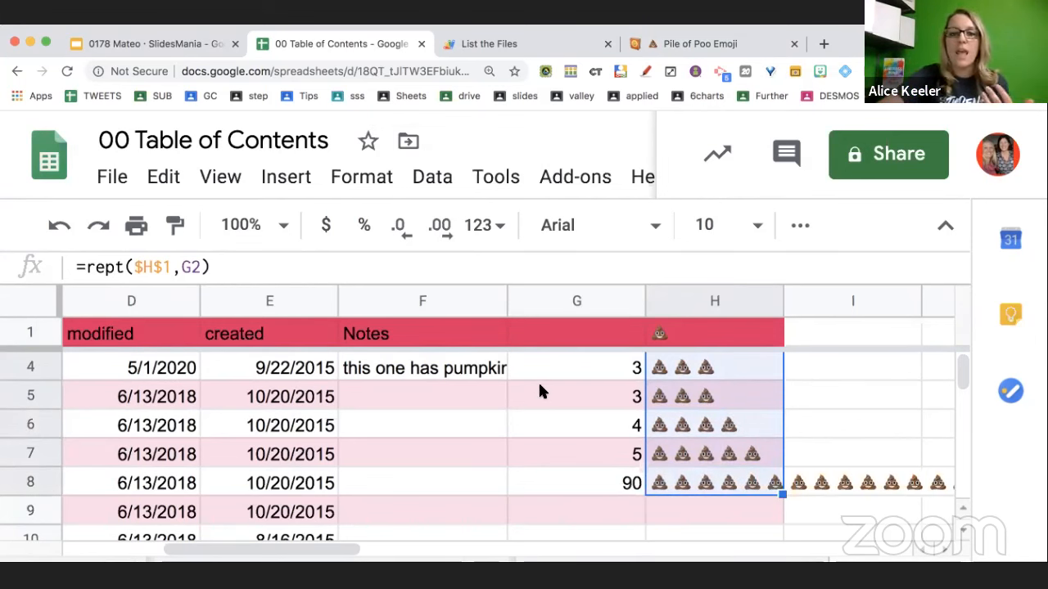
Hide column G with the numeric ratings.
{"action": "right_click", "coordinate": [541, 300]}
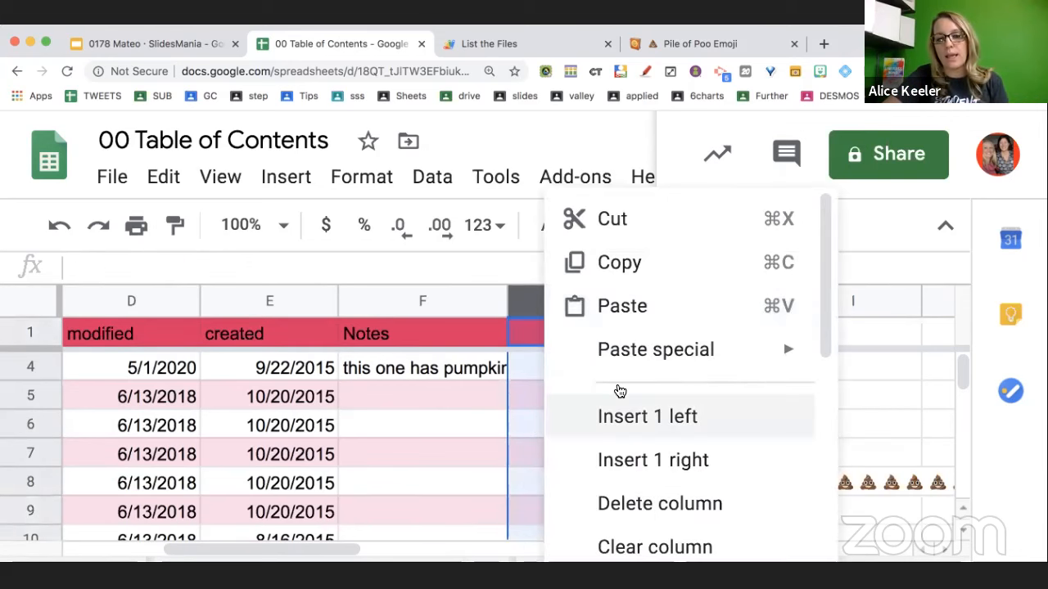
{"action": "scroll", "coordinate": [620, 390], "scroll_direction": "down", "scroll_amount": 4}
{"action": "left_click", "coordinate": [627, 428]}
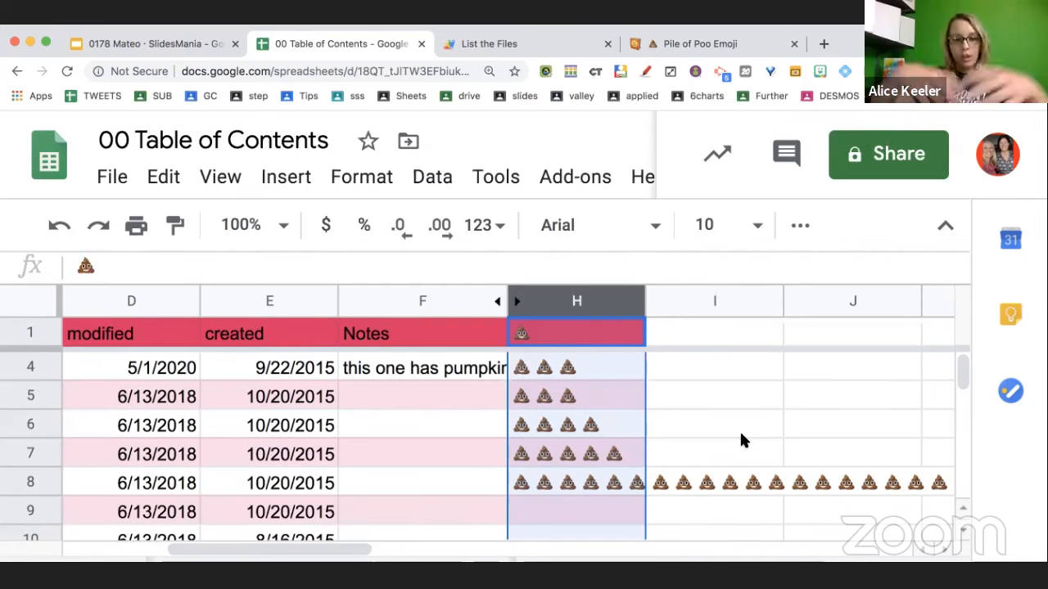
On the Templates FTO sheet, move the Latin Root Sect entry with its link and dates from row 2 to row 6.
{"action": "scroll", "coordinate": [690, 362], "scroll_direction": "left", "scroll_amount": 5}
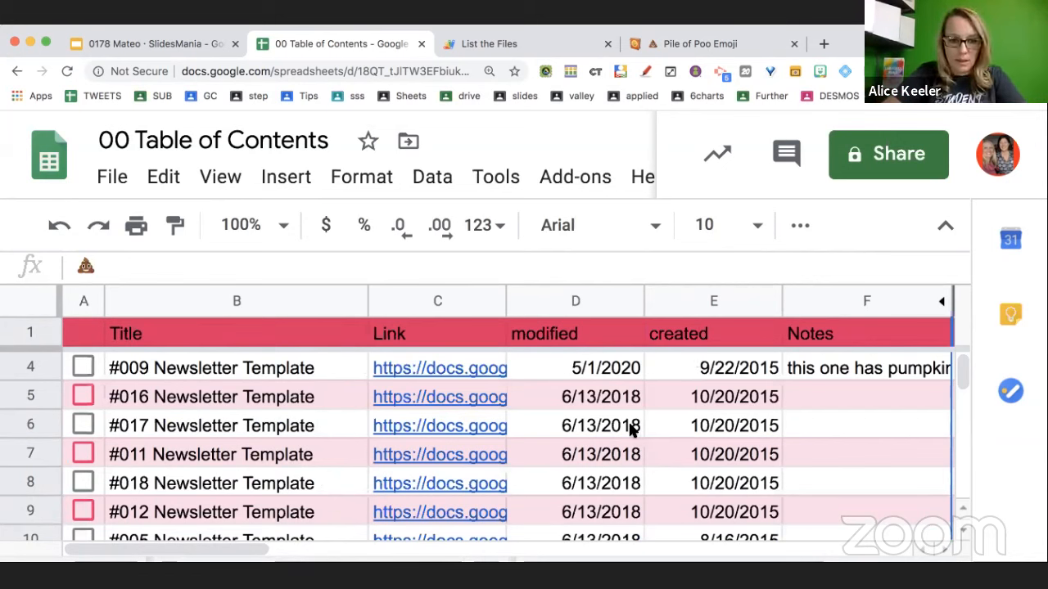
{"action": "key", "text": "super+minus"}
{"action": "key", "text": "super+minus"}
{"action": "key", "text": "super+minus"}
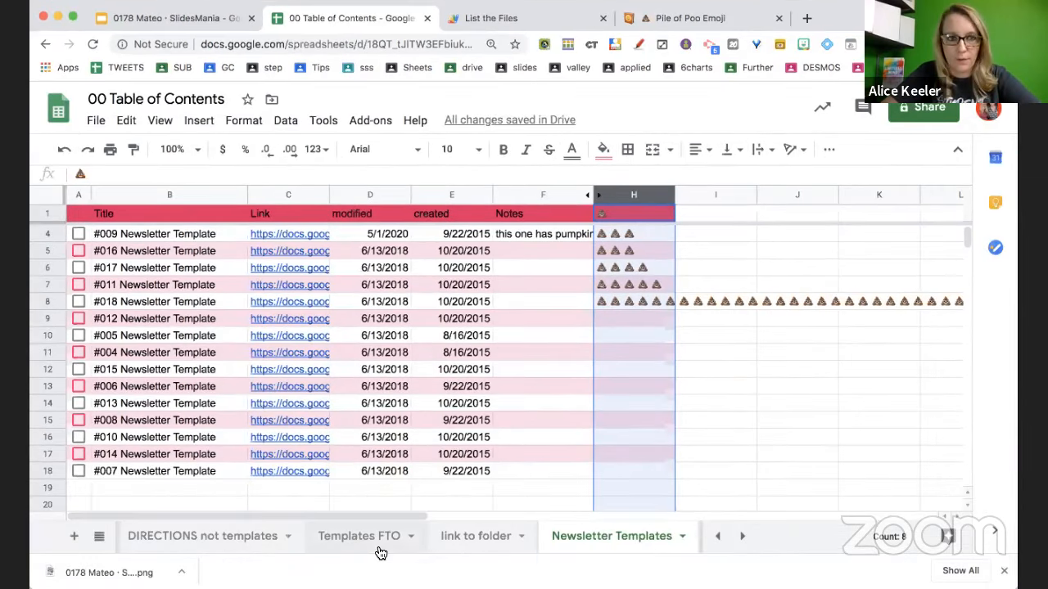
{"action": "left_click", "coordinate": [381, 550]}
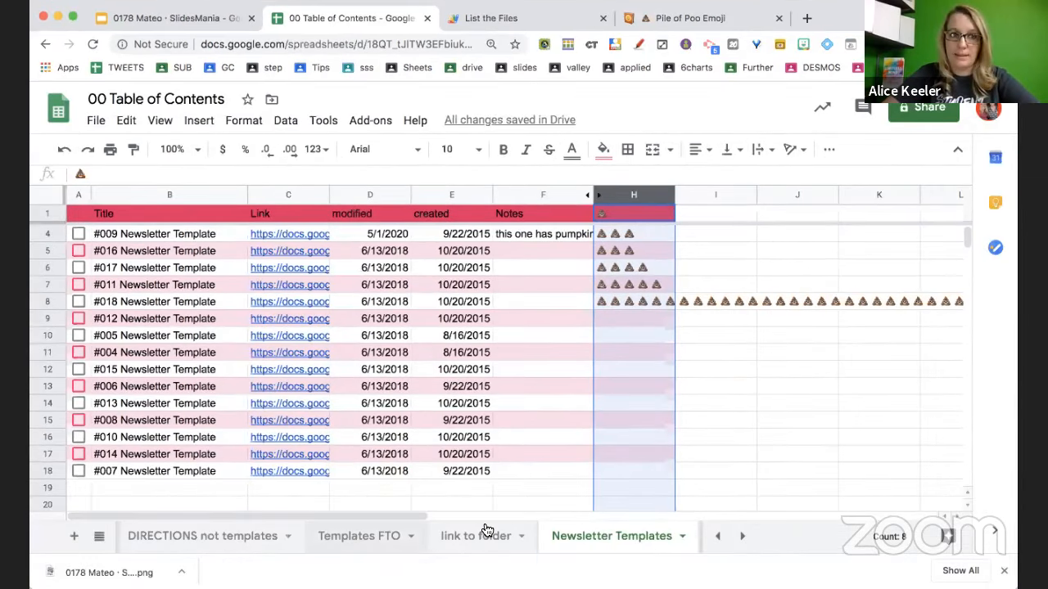
{"action": "left_click", "coordinate": [323, 396]}
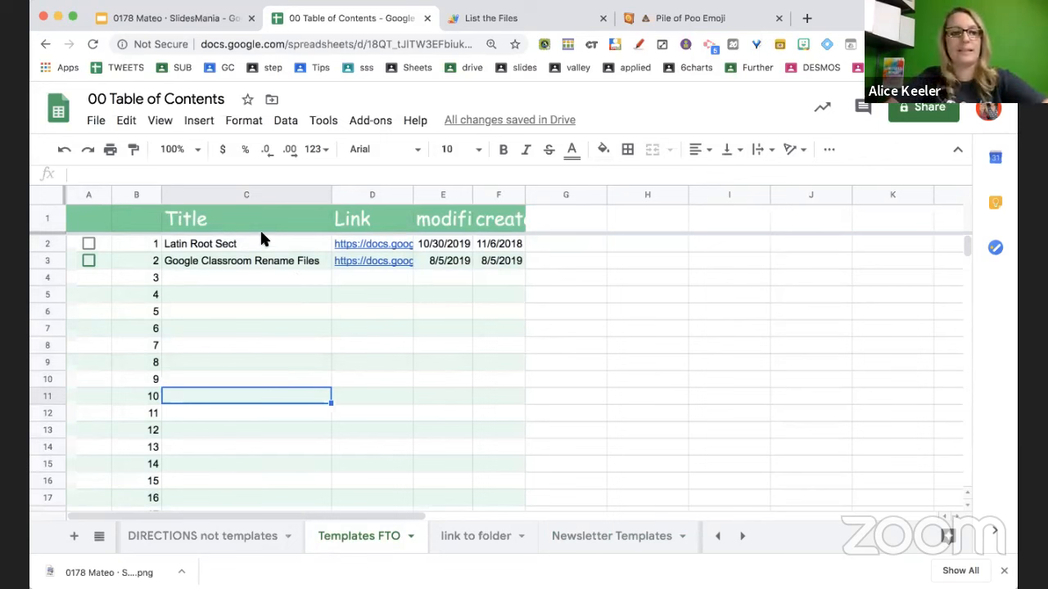
{"action": "left_click_drag", "start_coordinate": [251, 244], "coordinate": [491, 244]}
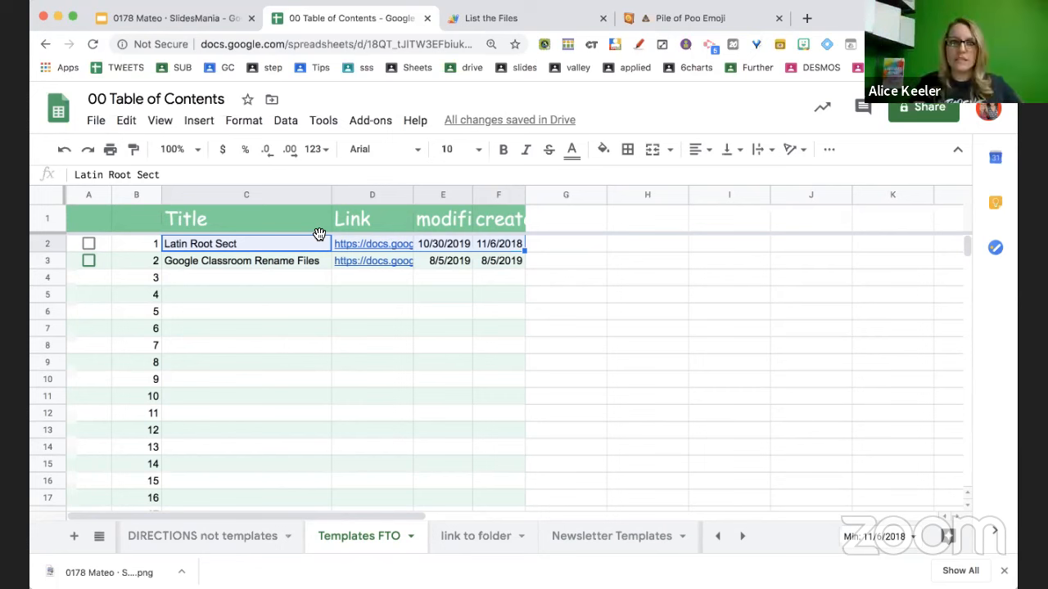
{"action": "left_click_drag", "start_coordinate": [319, 235], "coordinate": [309, 317]}
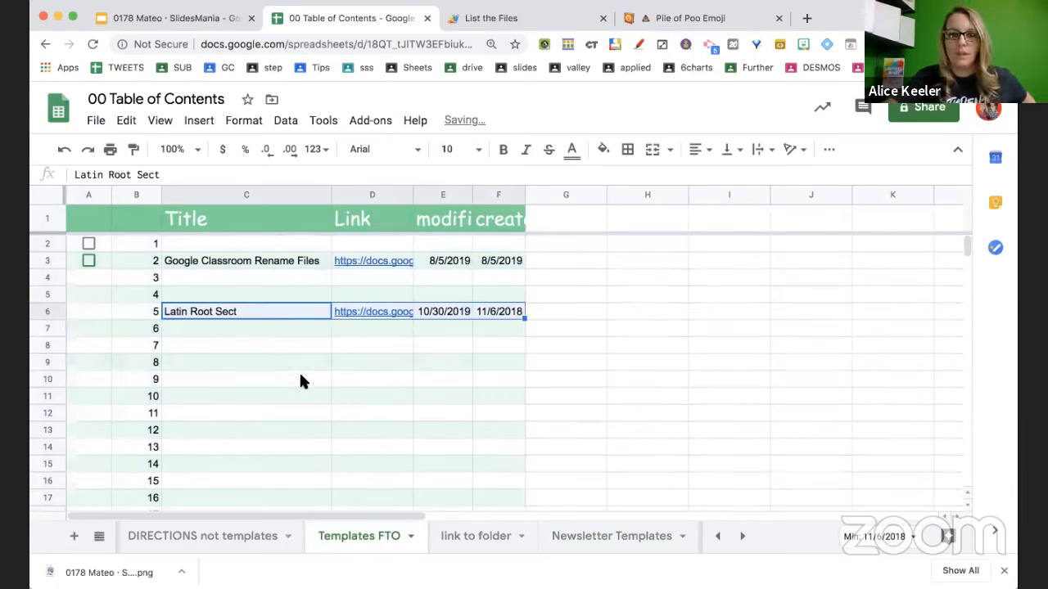
On the DIRECTIONS not templates sheet, move the #019 Side by Side entry with its link and dates to row 15.
{"action": "left_click", "coordinate": [461, 533]}
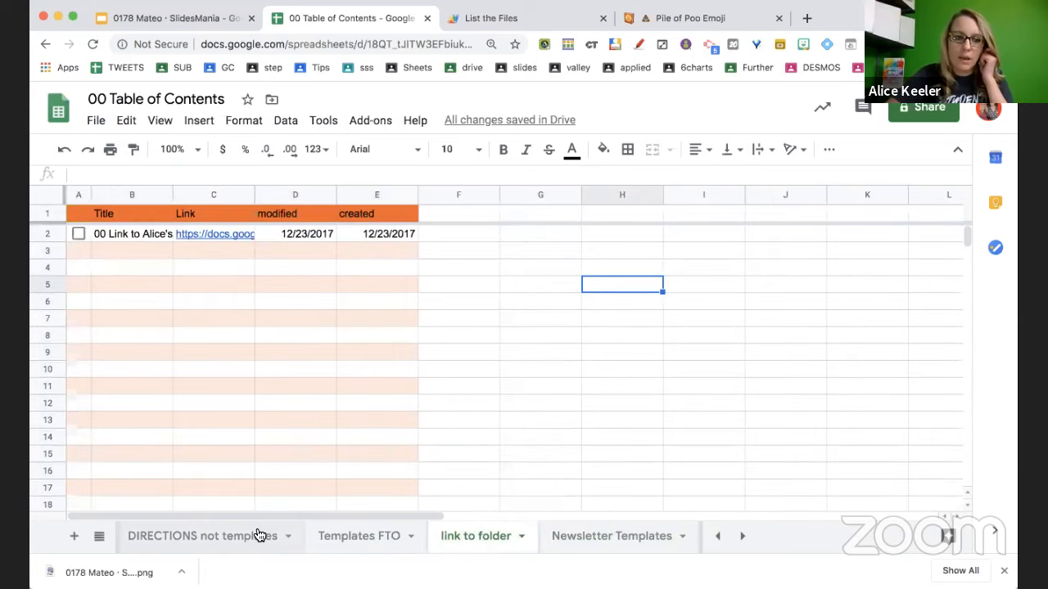
{"action": "left_click", "coordinate": [205, 536]}
{"action": "left_click", "coordinate": [276, 346]}
{"action": "left_click_drag", "start_coordinate": [267, 337], "coordinate": [268, 335]}
{"action": "left_click", "coordinate": [278, 365]}
{"action": "key", "text": "ctrl+z"}
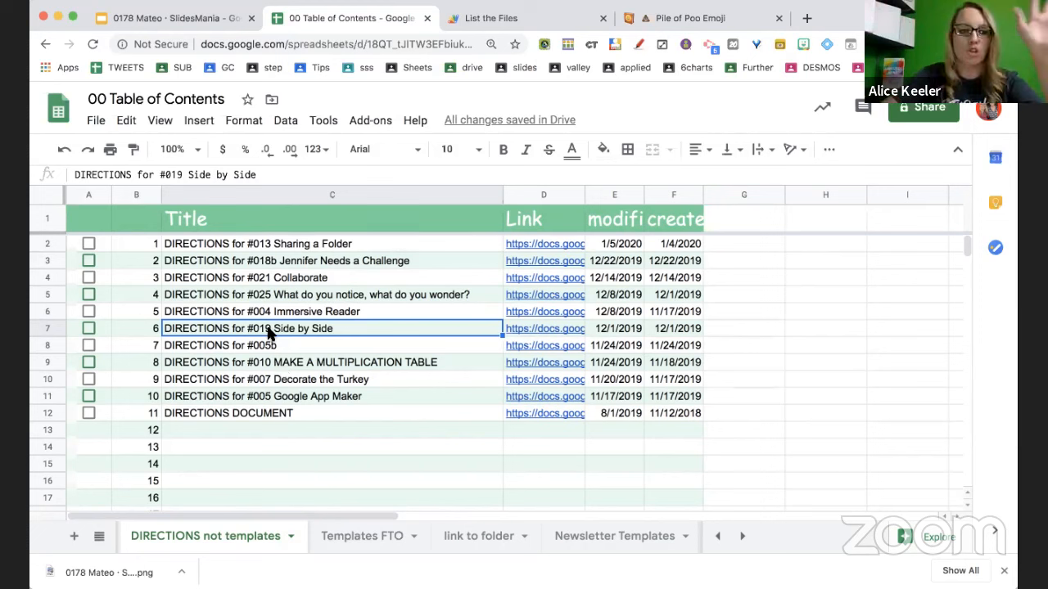
{"action": "left_click_drag", "start_coordinate": [269, 330], "coordinate": [665, 328]}
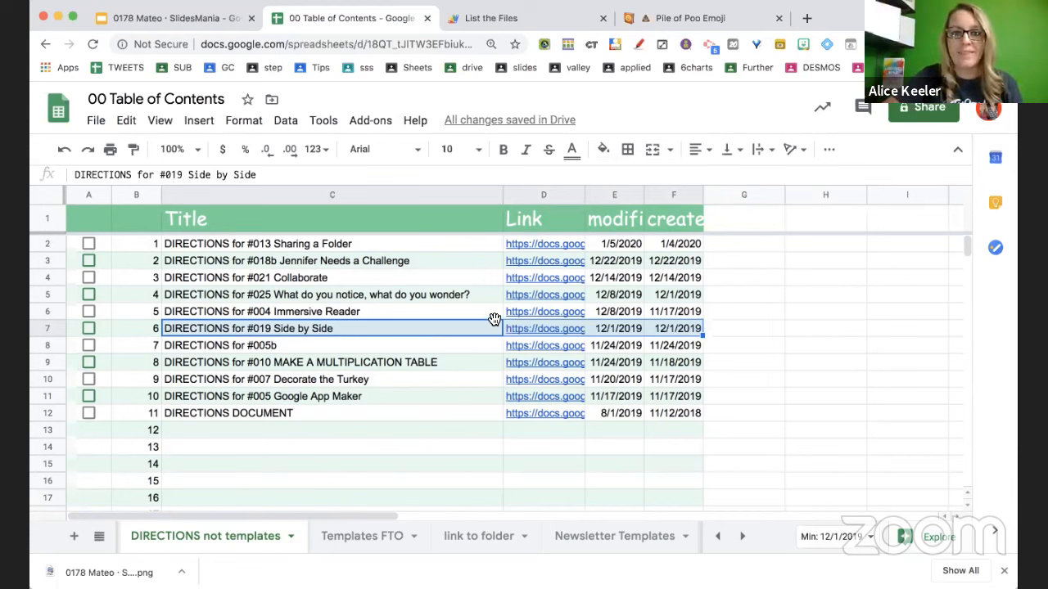
{"action": "key", "text": "ctrl+c"}
{"action": "left_click_drag", "start_coordinate": [494, 320], "coordinate": [471, 452]}
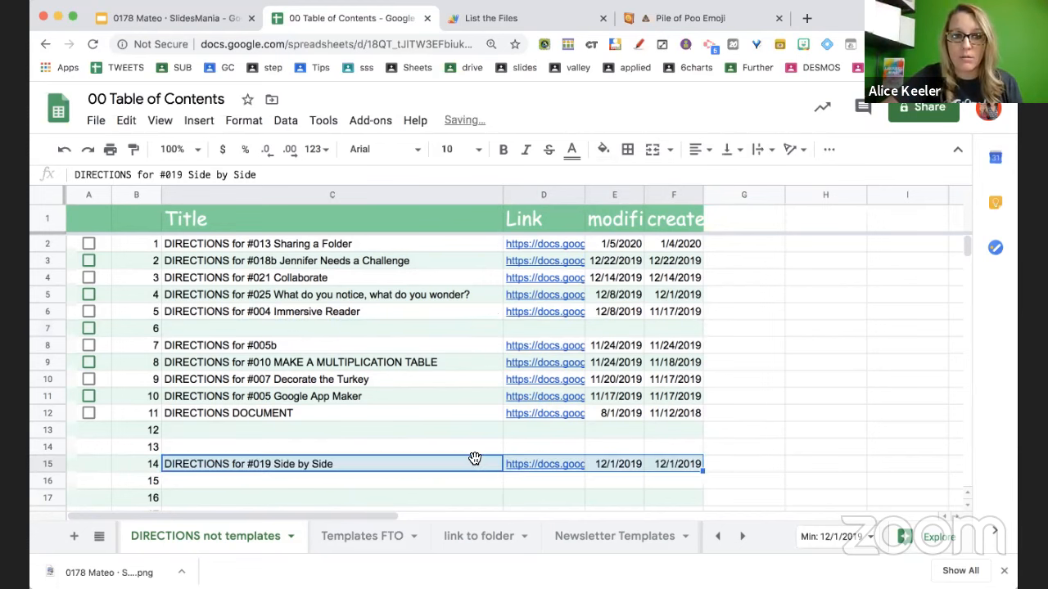
Move the #007 Decorate the Turkey entry to row 13, #005 Google App Maker to row 7 and #021 Collaborate to row 17.
{"action": "left_click_drag", "start_coordinate": [280, 378], "coordinate": [638, 425]}
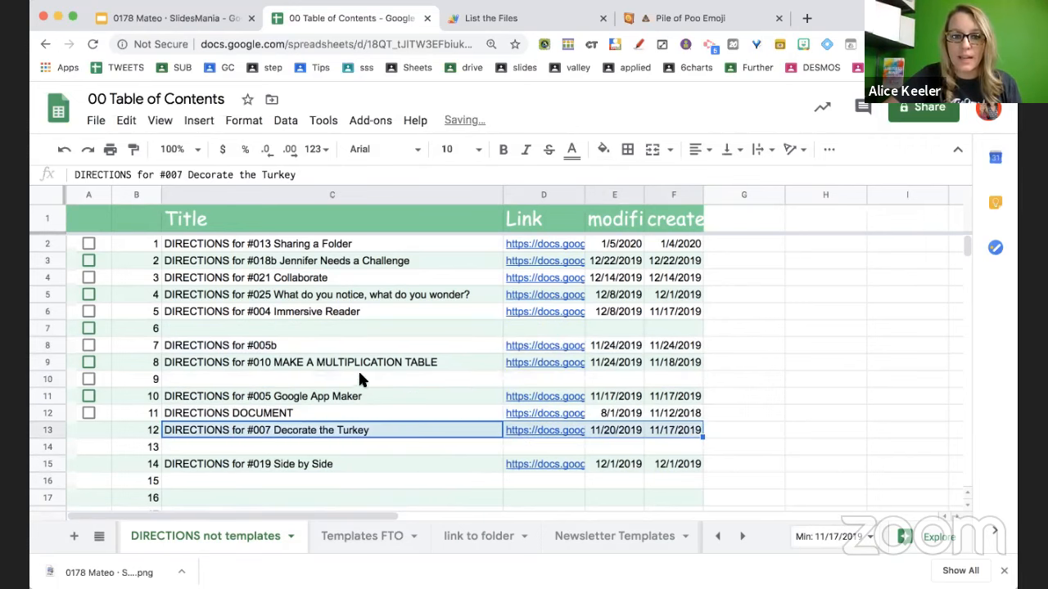
{"action": "left_click_drag", "start_coordinate": [232, 400], "coordinate": [670, 331]}
{"action": "left_click_drag", "start_coordinate": [200, 280], "coordinate": [662, 494]}
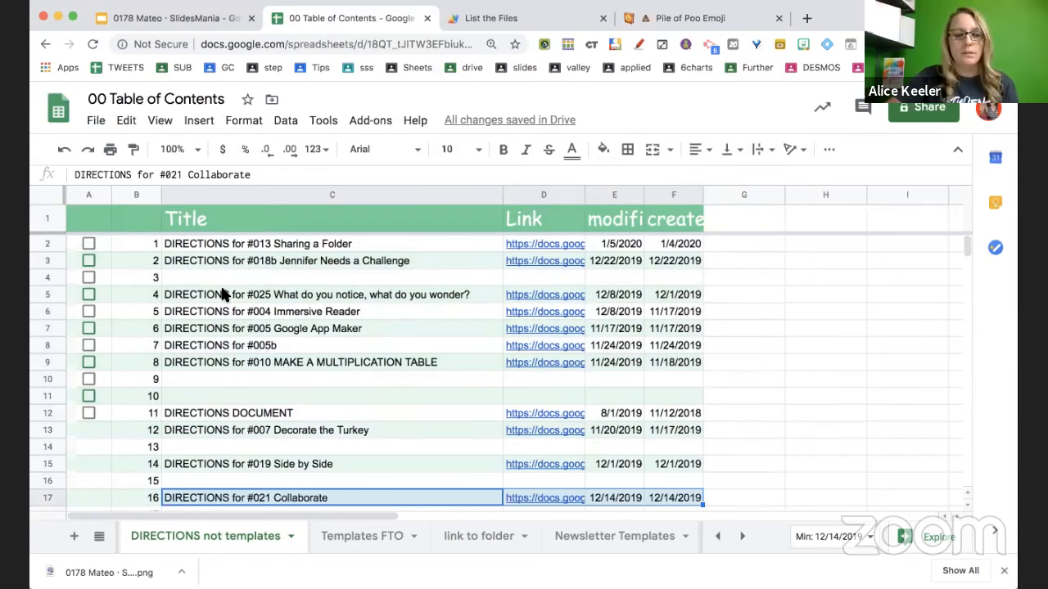
Add the pile of poo emoji as the header in cells G1 and H1.
{"action": "mouse_move", "coordinate": [530, 297]}
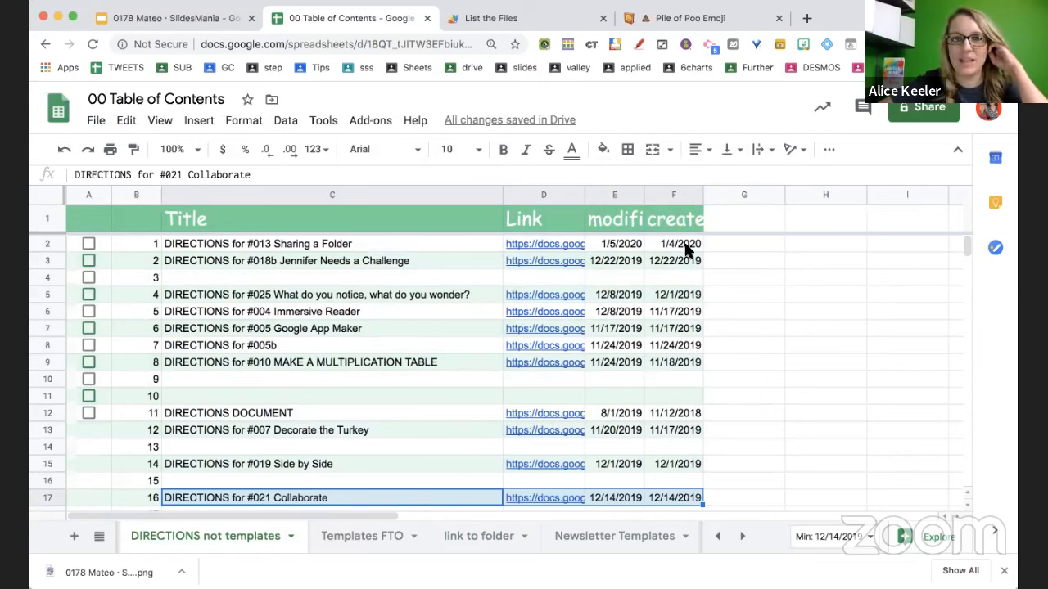
{"action": "left_click", "coordinate": [760, 229]}
{"action": "key", "text": "super+v"}
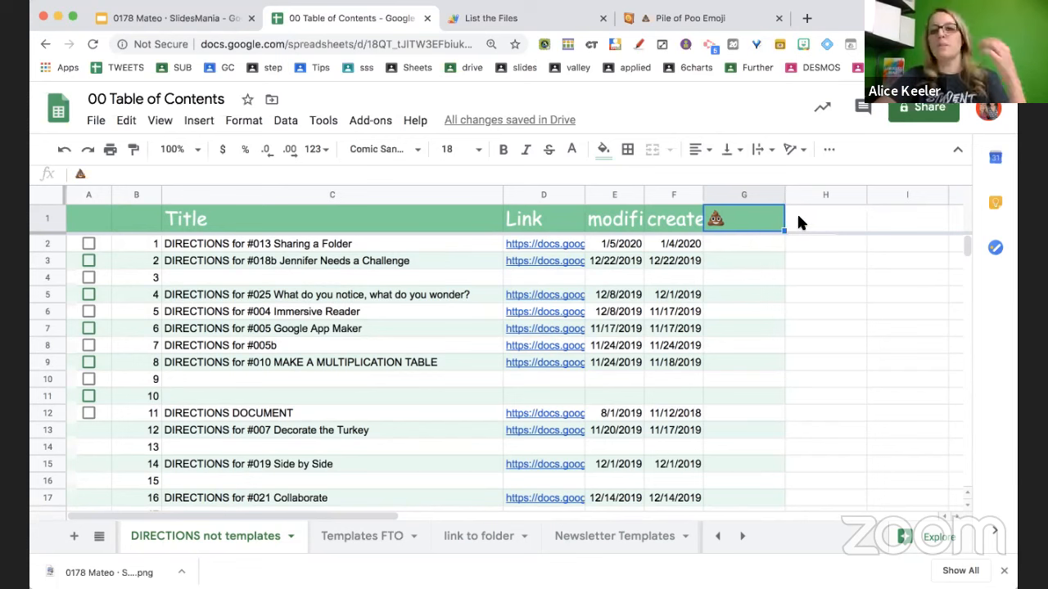
{"action": "left_click", "coordinate": [798, 220]}
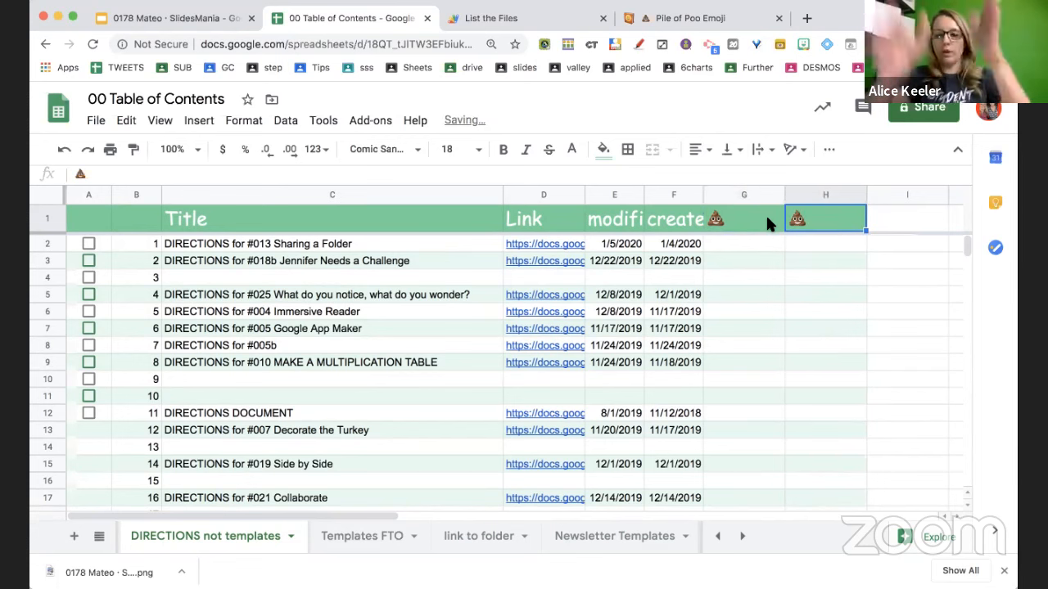
Enter the ratings 1, 4, 3, 2, 5, 4, 3, 2, 1, 2, 1, 3 and 4 in cells G2 to G14.
{"action": "left_click", "coordinate": [715, 244]}
{"action": "type", "text": "1"}
{"action": "key", "text": "Return"}
{"action": "type", "text": "4"}
{"action": "key", "text": "Return"}
{"action": "type", "text": "3"}
{"action": "key", "text": "Return"}
{"action": "type", "text": "2 5"}
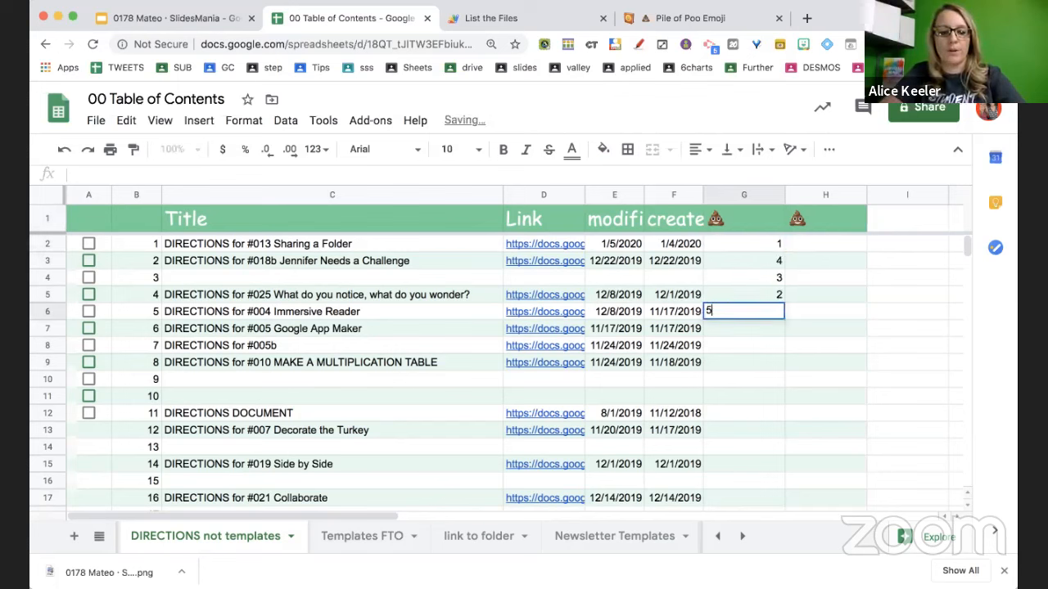
{"action": "type", "text": " 4 3 2 1 2 1 3"}
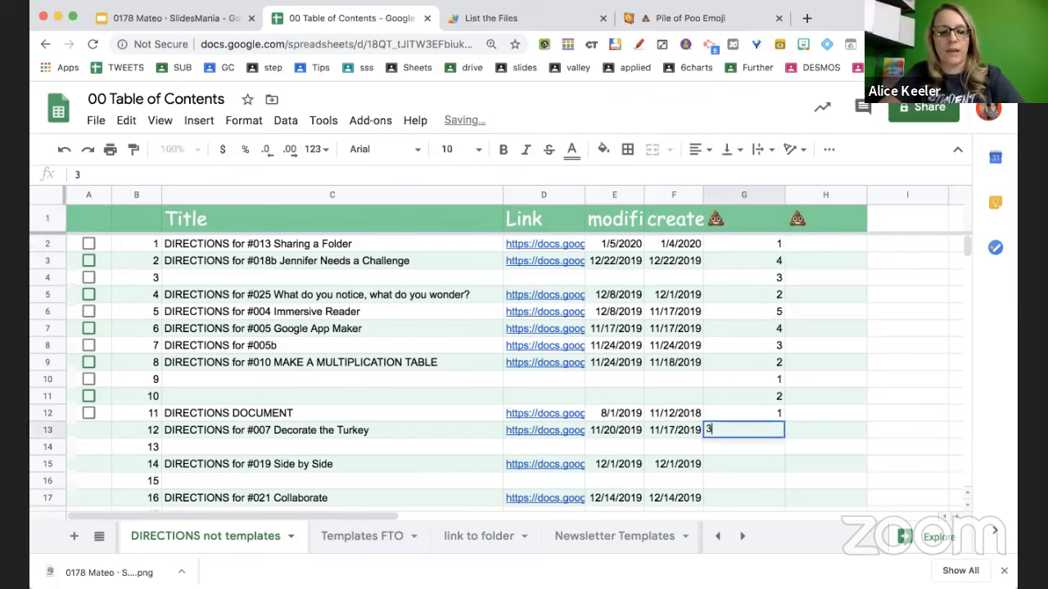
{"action": "key", "text": "Return"}
{"action": "type", "text": "4"}
{"action": "key", "text": "Return"}
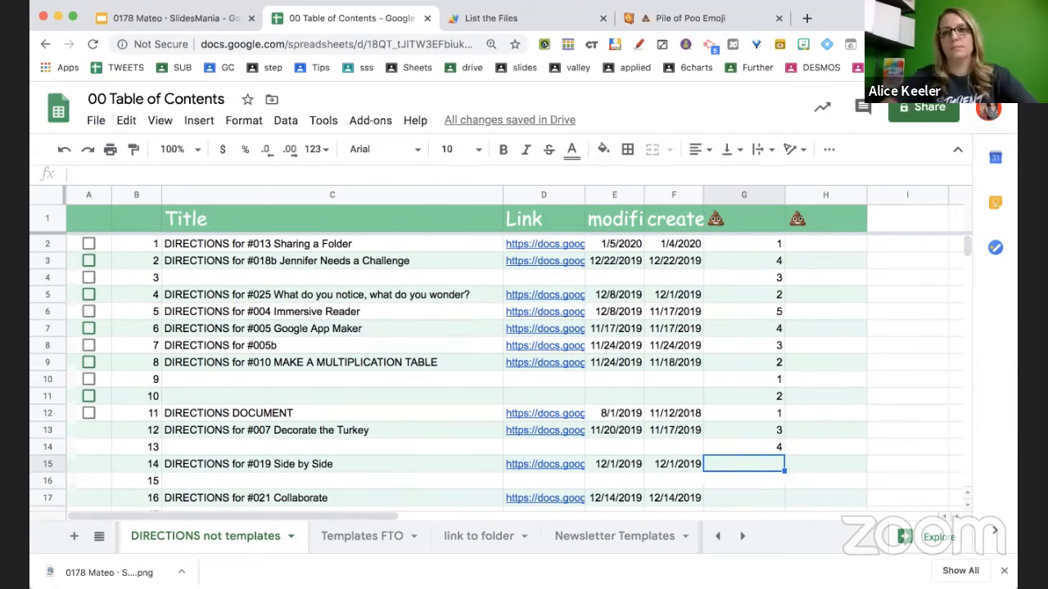
{"action": "left_click", "coordinate": [801, 245]}
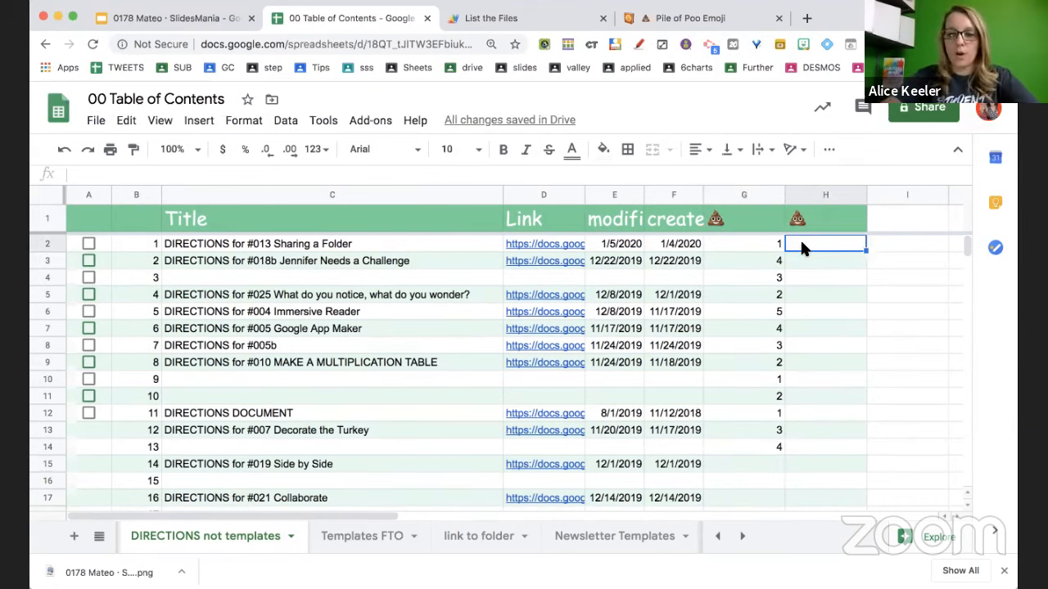
{"action": "type", "text": "=re"}
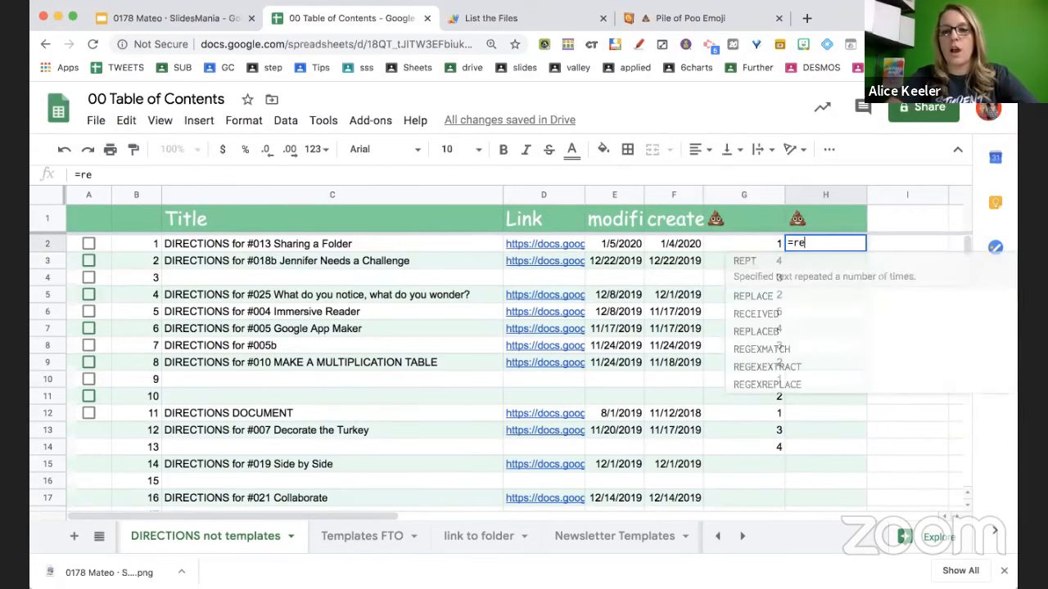
{"action": "type", "text": "pt("}
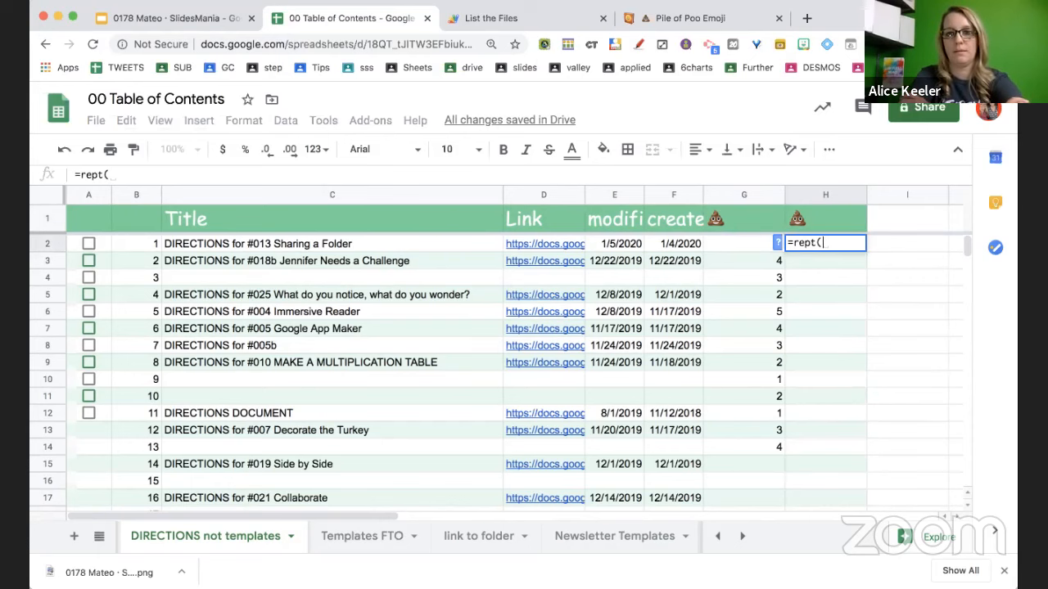
{"action": "key", "text": "super+plus"}
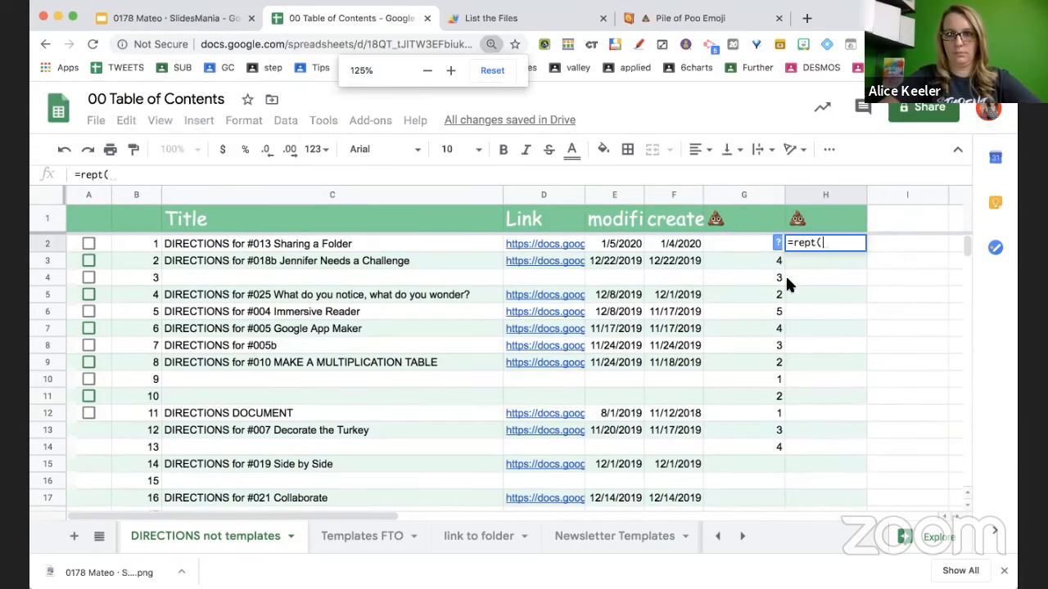
{"action": "key", "text": "super+plus"}
{"action": "key", "text": "super+plus"}
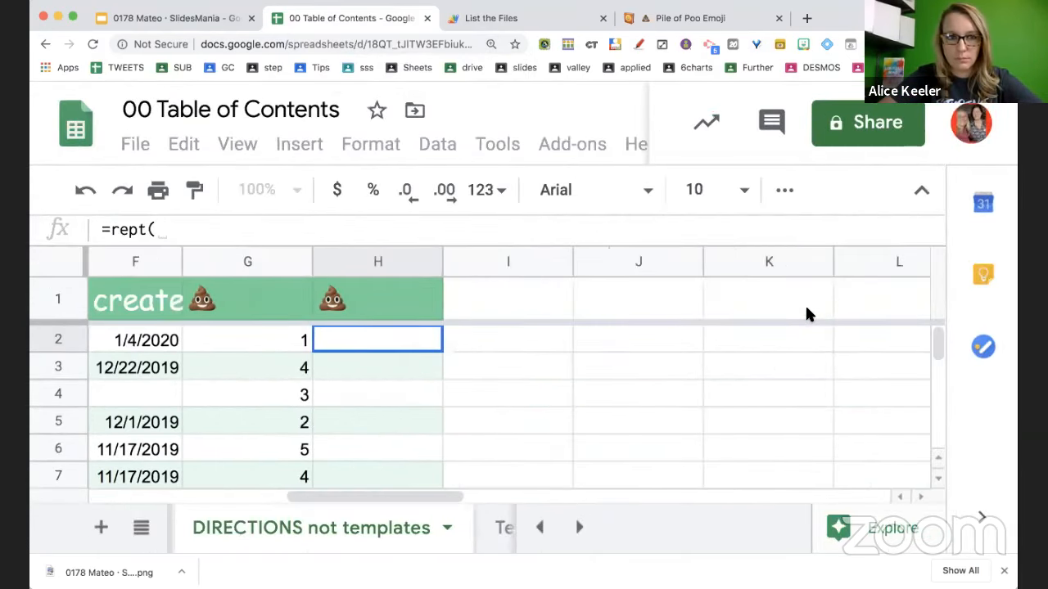
{"action": "left_click", "coordinate": [376, 336]}
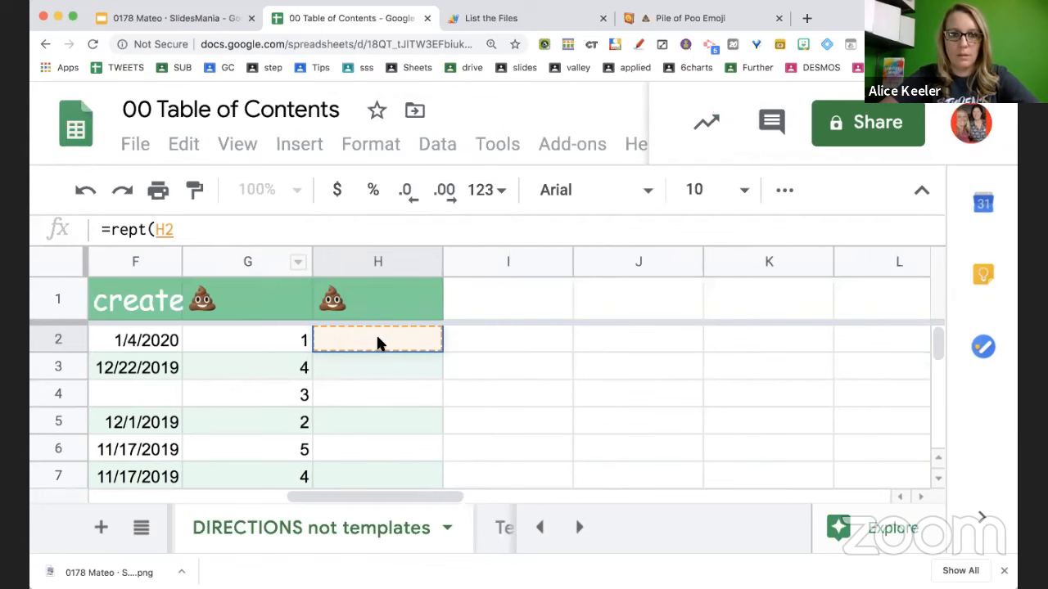
{"action": "key", "text": "BackSpace"}
{"action": "key", "text": "Escape"}
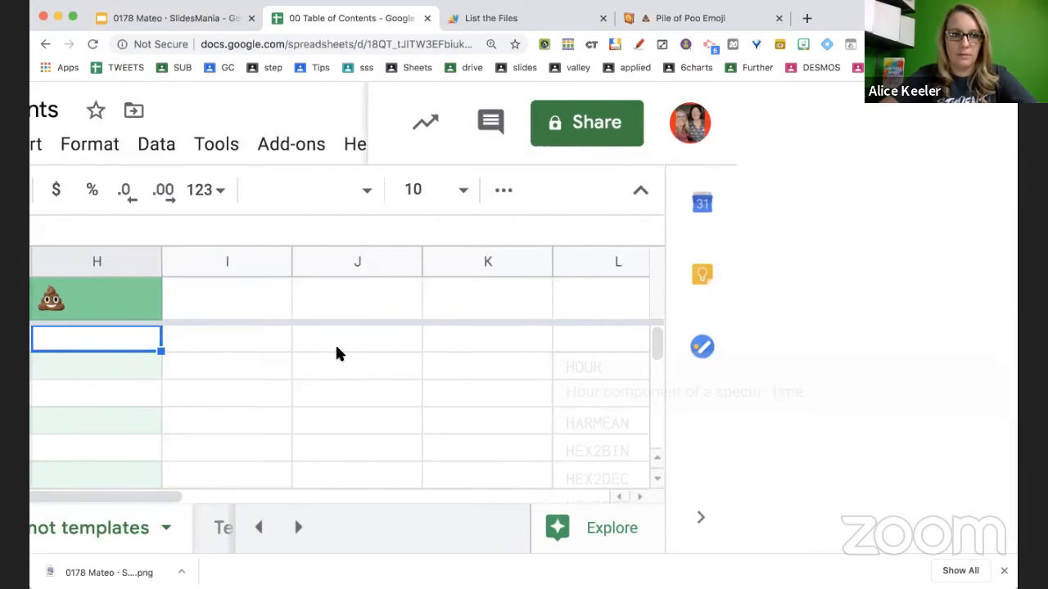
Enter the formula =rept($H$1,G2) in H2, with an absolute reference to the emoji header, and fill it down to H6.
{"action": "type", "text": "=rept("}
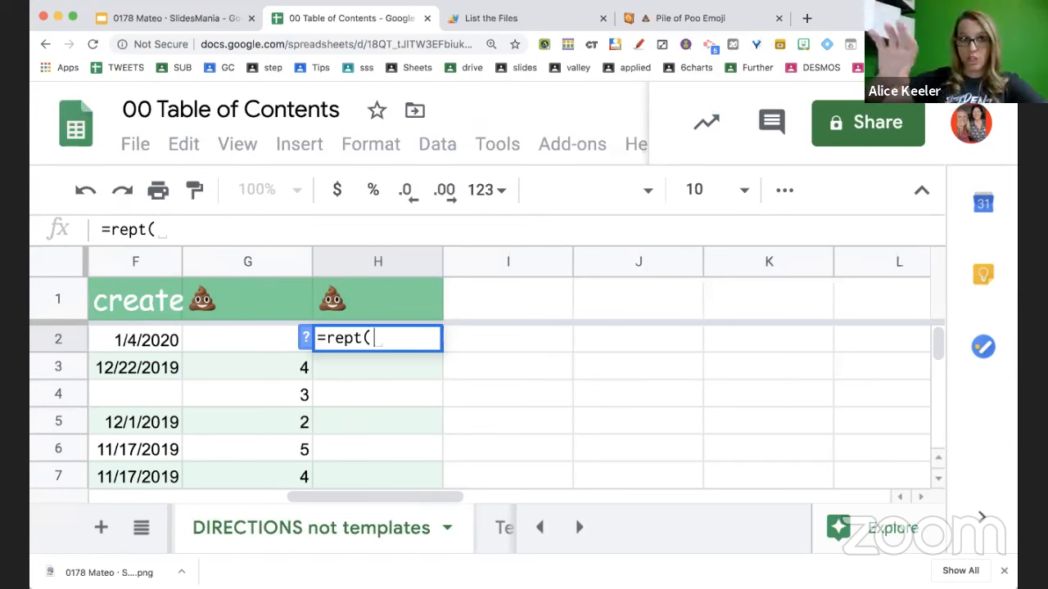
{"action": "left_click", "coordinate": [346, 308]}
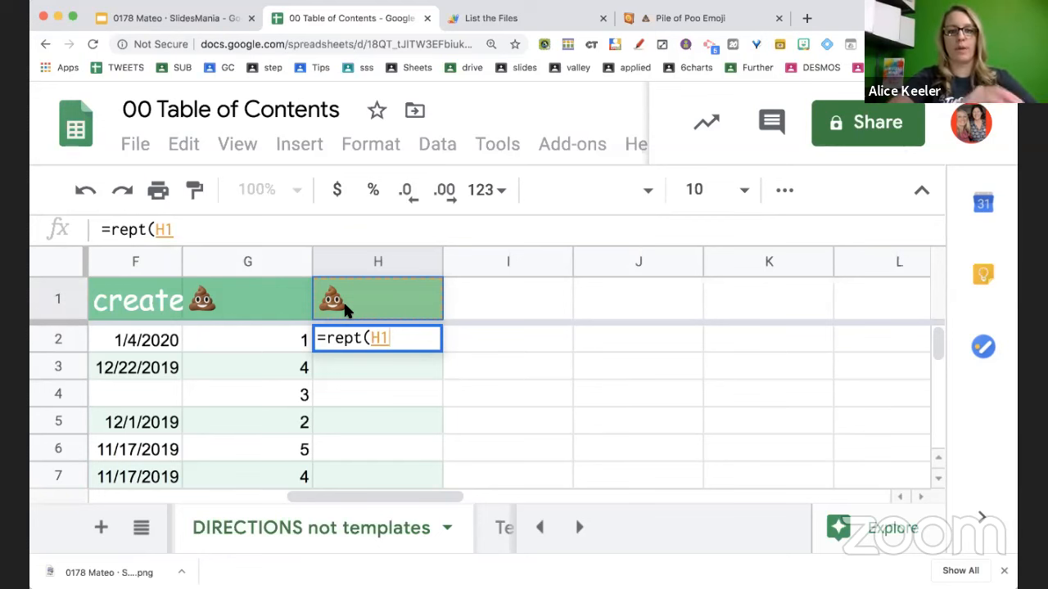
{"action": "key", "text": "F4"}
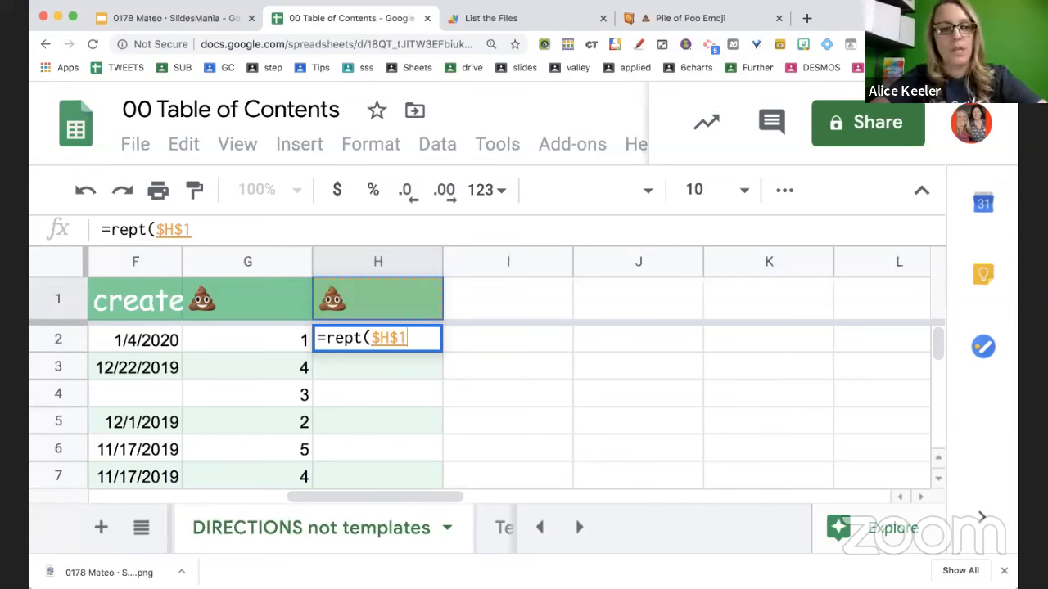
{"action": "type", "text": ","}
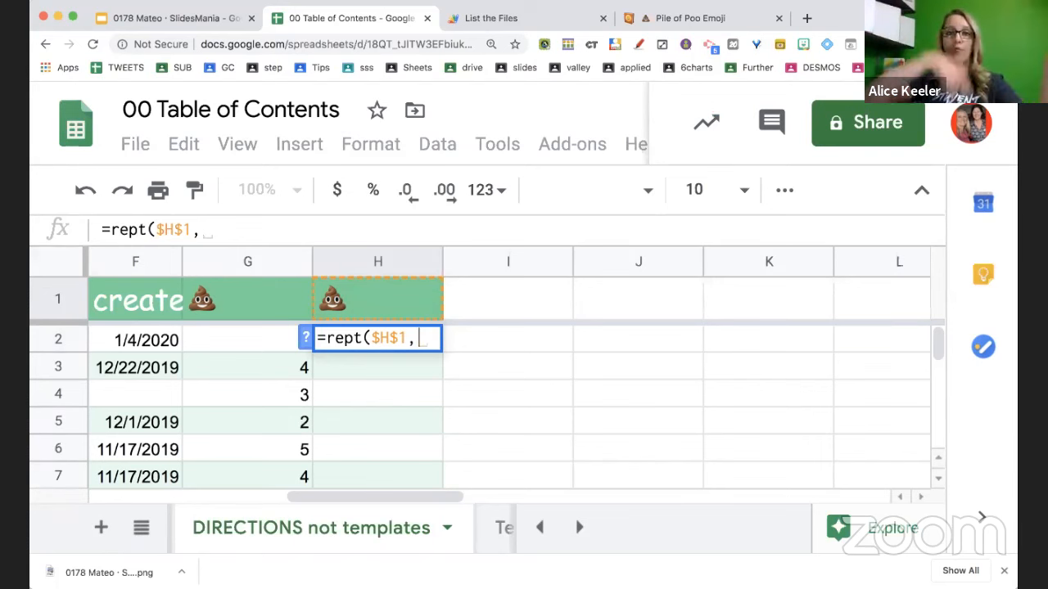
{"action": "left_click", "coordinate": [246, 337]}
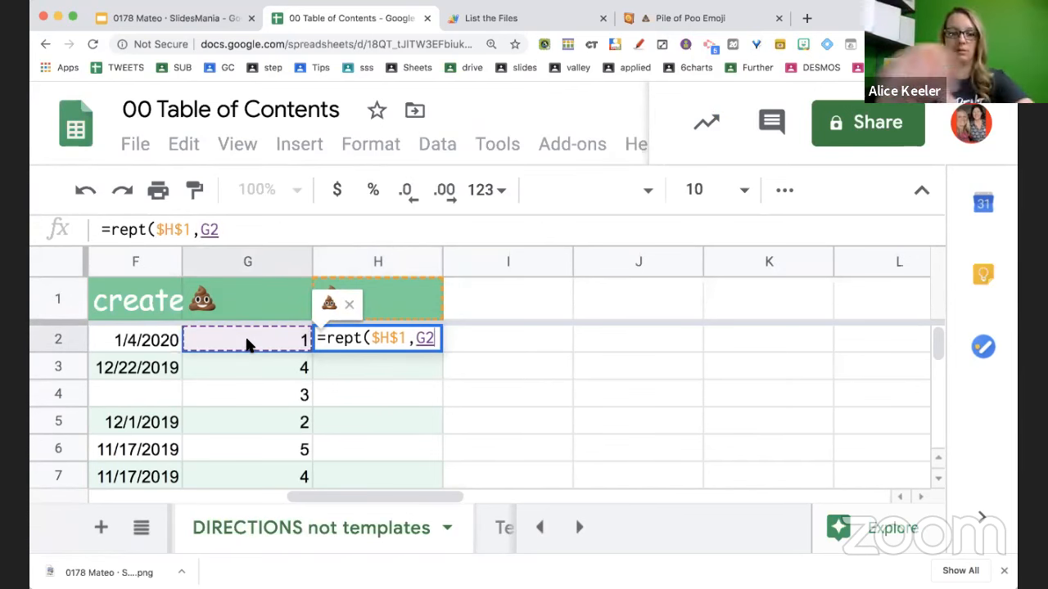
{"action": "type", "text": ")"}
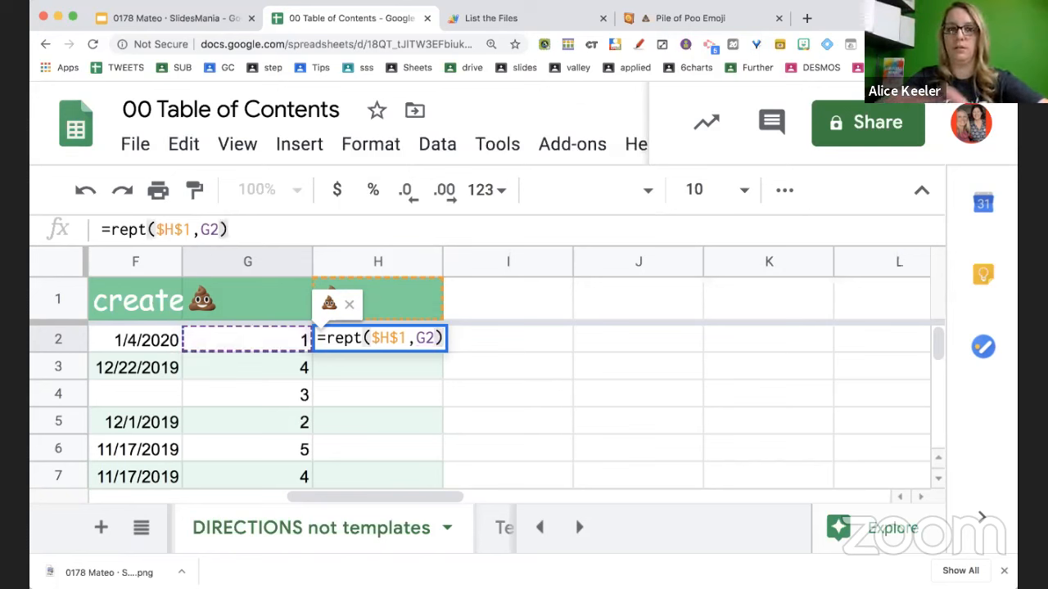
{"action": "key", "text": "Return"}
{"action": "left_click", "coordinate": [333, 340]}
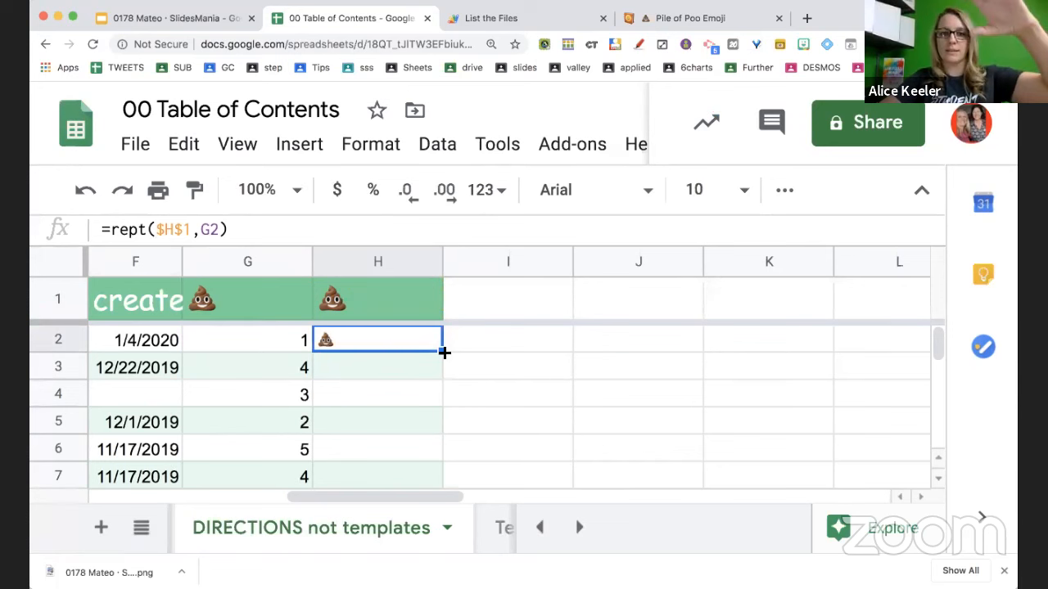
{"action": "left_click_drag", "start_coordinate": [442, 351], "coordinate": [446, 457]}
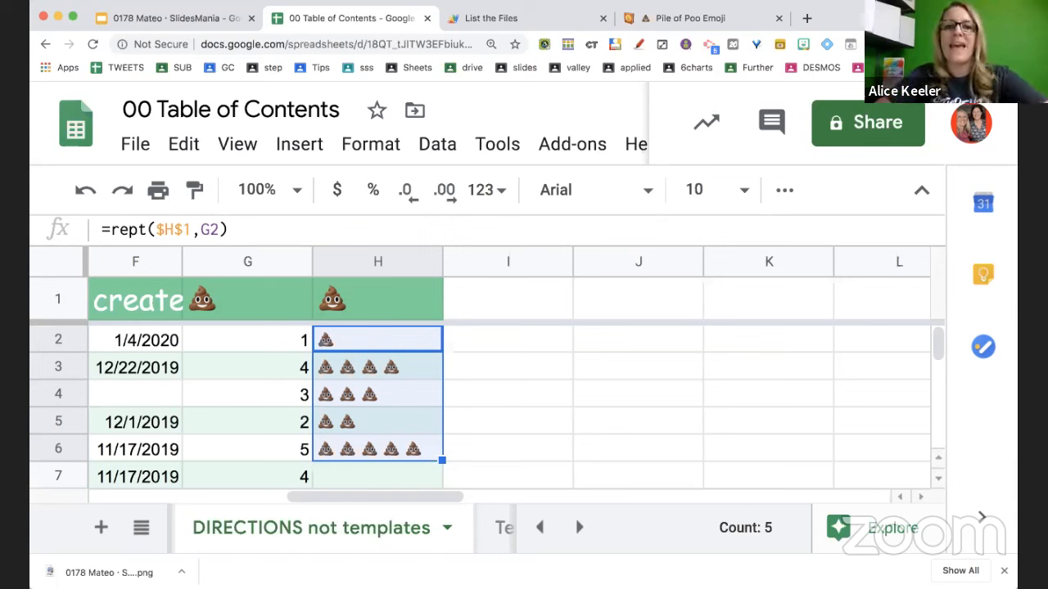
{"action": "left_click", "coordinate": [415, 115]}
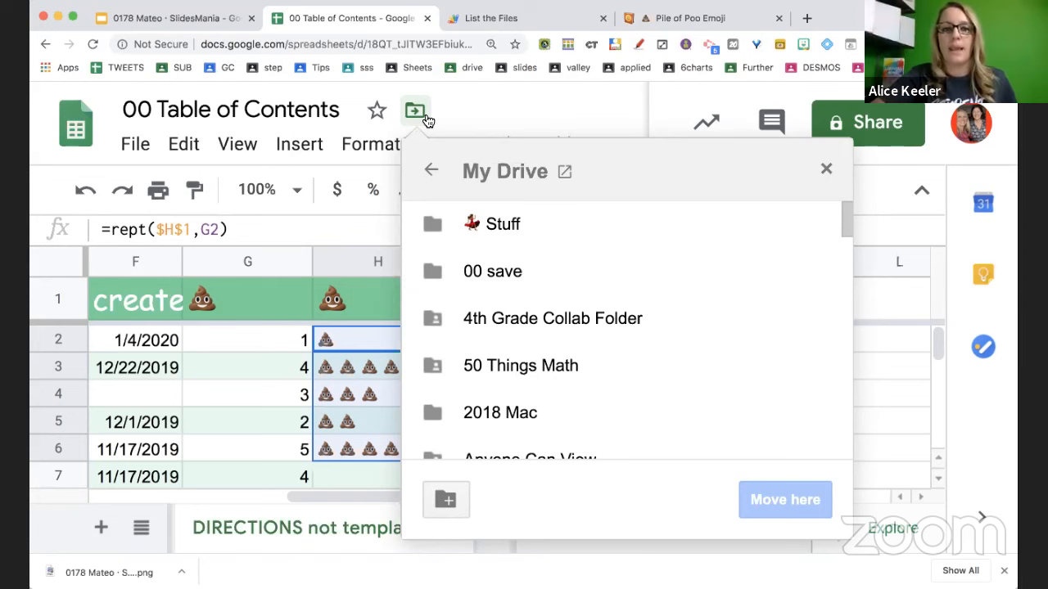
{"action": "left_click", "coordinate": [415, 112]}
{"action": "left_click", "coordinate": [473, 112]}
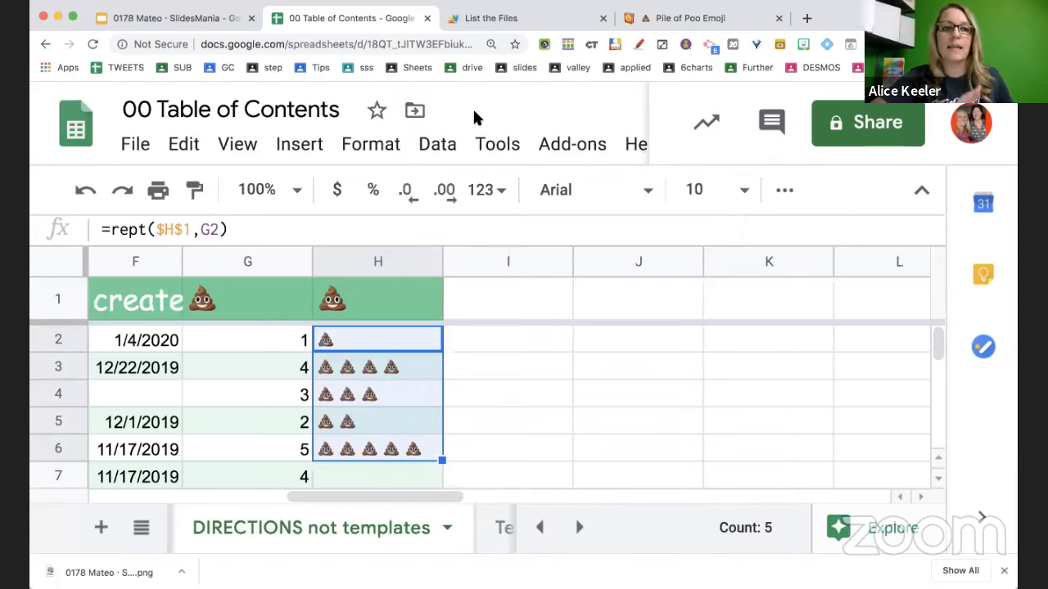